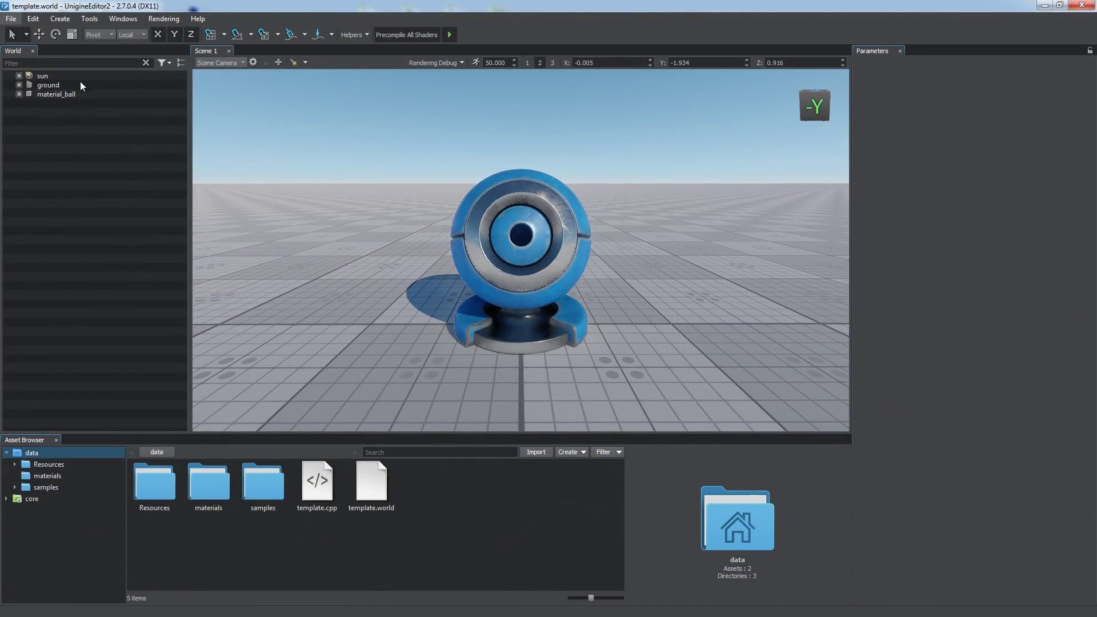
Launch the Landscape tool from the Tools menu and maximize its window to fill the screen.
left_click(88, 20)
left_click(91, 29)
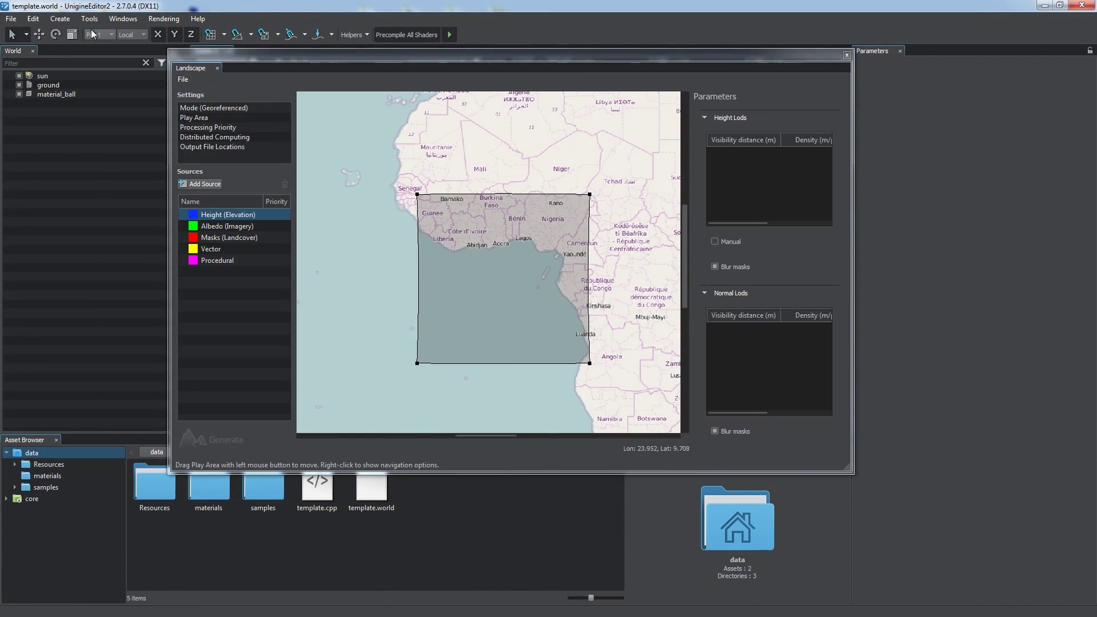
left_click_drag(290, 51, 544, 3)
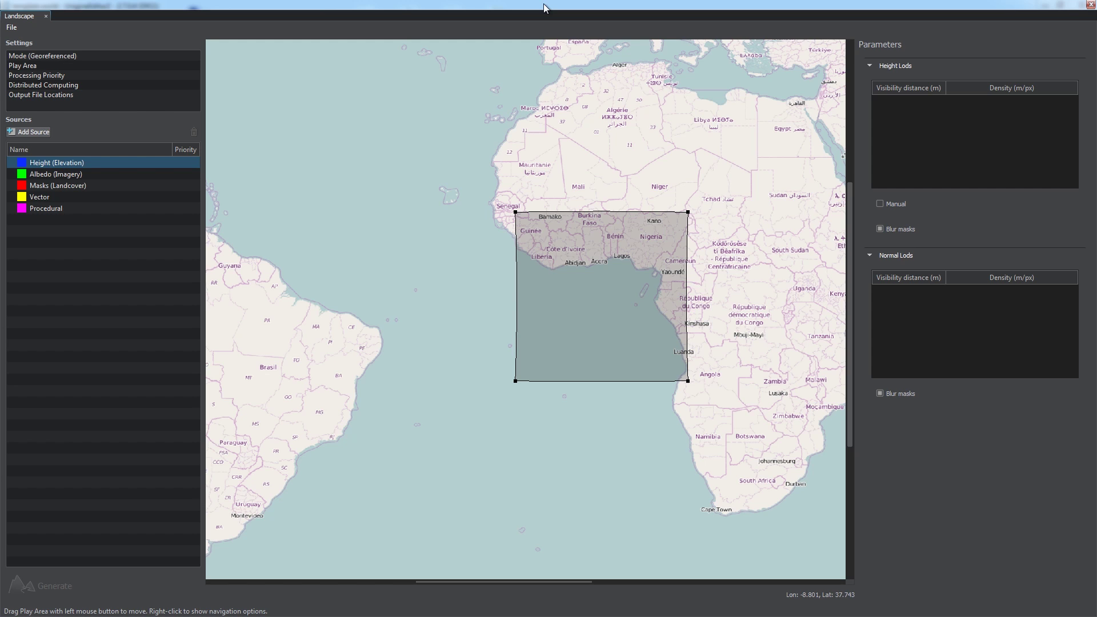
left_click_drag(710, 303, 666, 299)
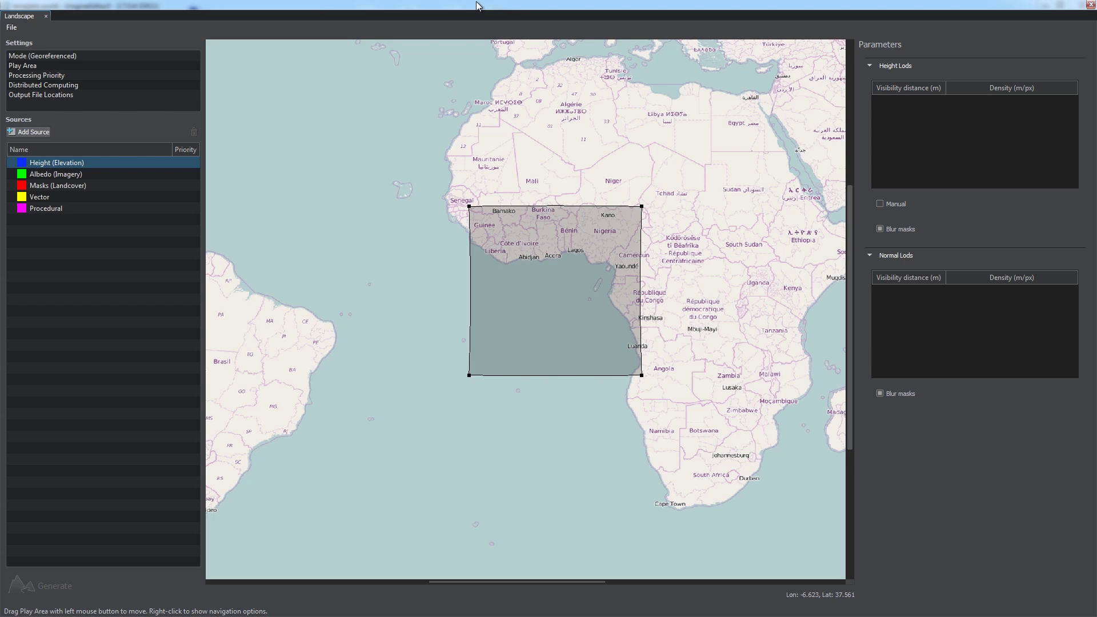
Add all the geo-referenced elevation tiffs as a new source on the Height layer.
right_click(121, 164)
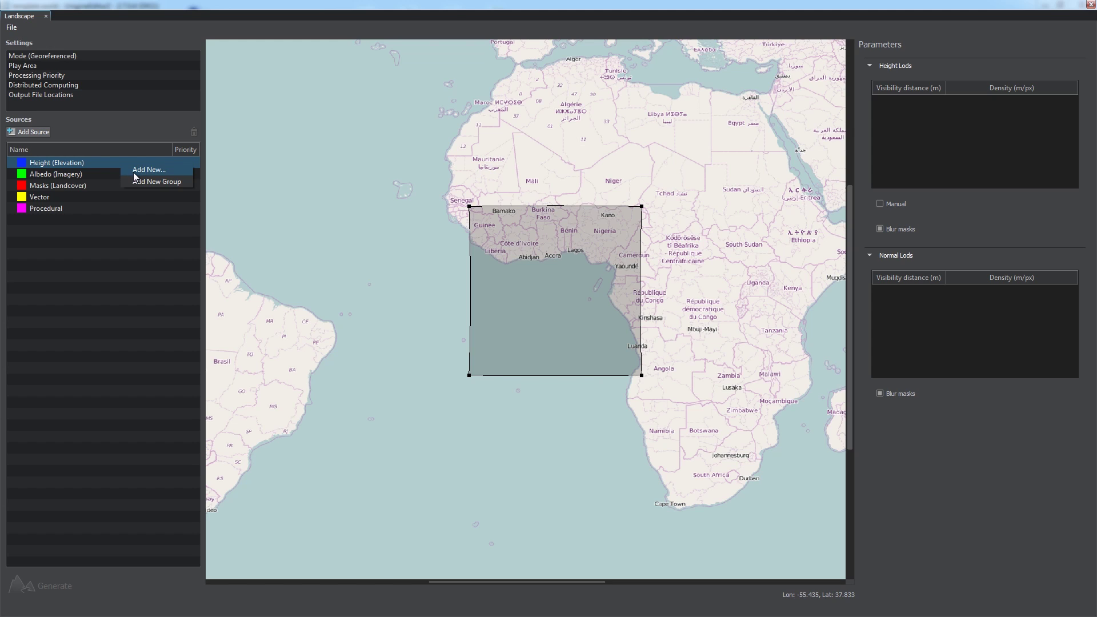
left_click(132, 173)
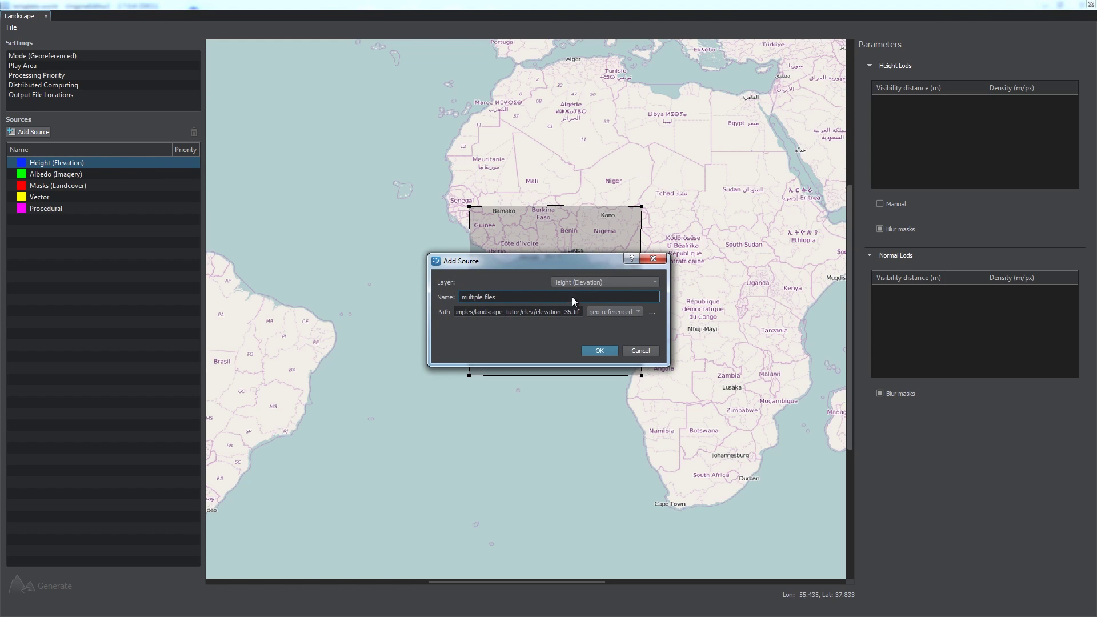
left_click(629, 310)
left_click(645, 322)
left_click(652, 313)
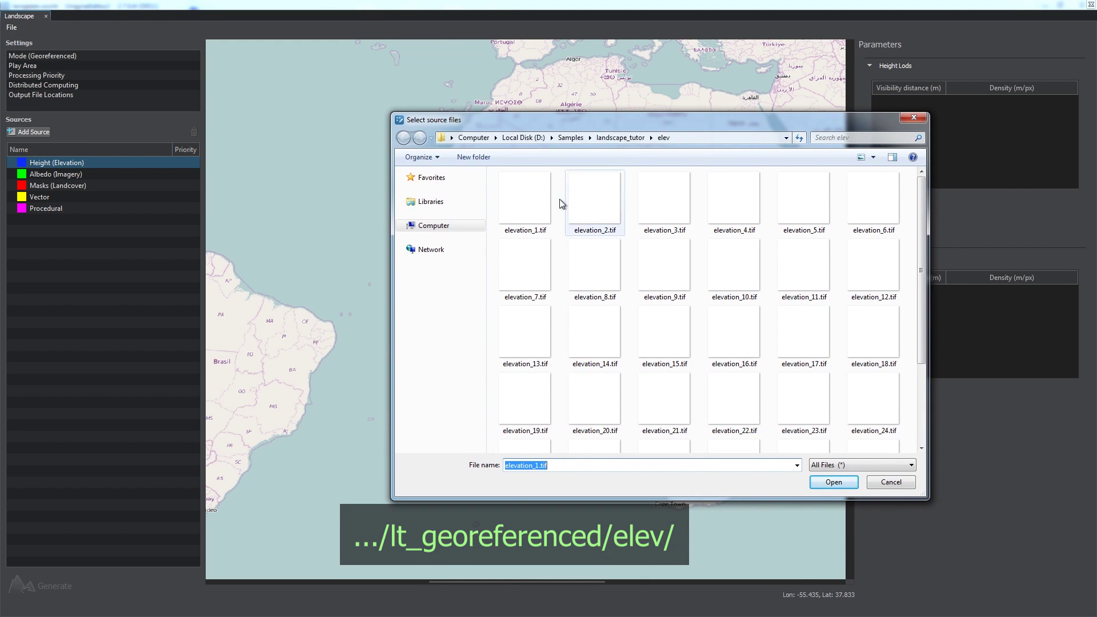
left_click(524, 200)
scroll(913, 330, "down", 3)
left_click(875, 408, "shift")
left_click(818, 484)
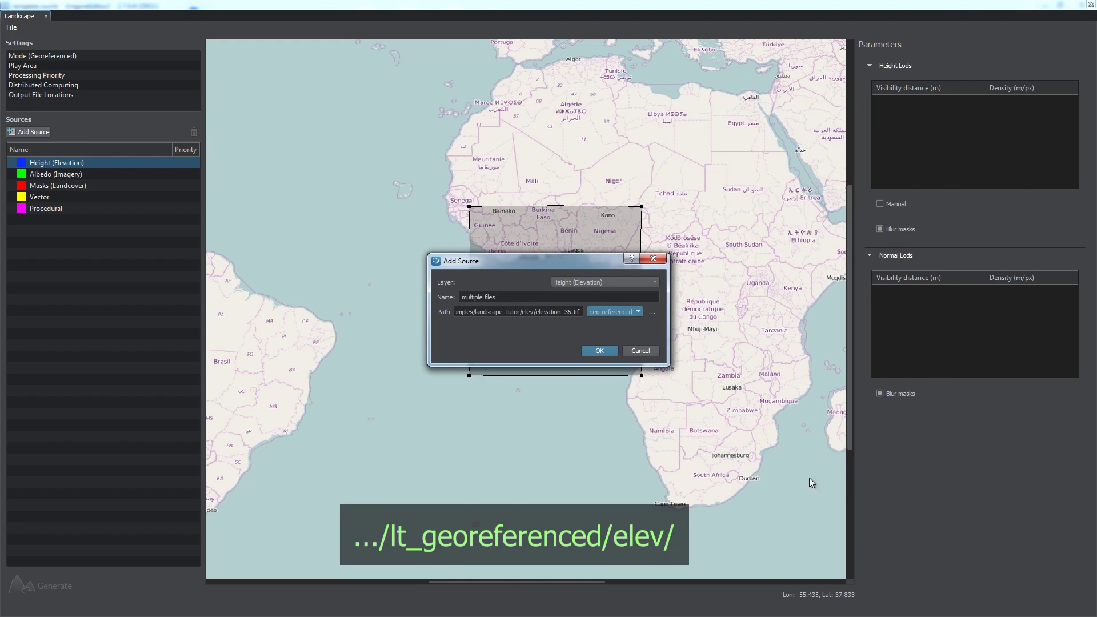
left_click(599, 351)
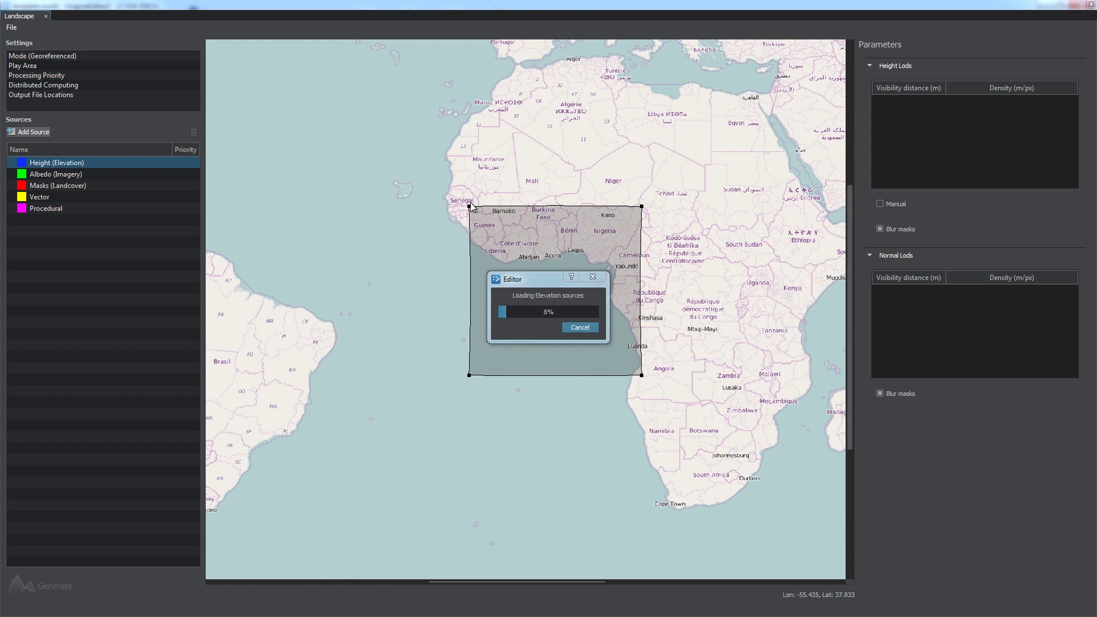
left_click(11, 145)
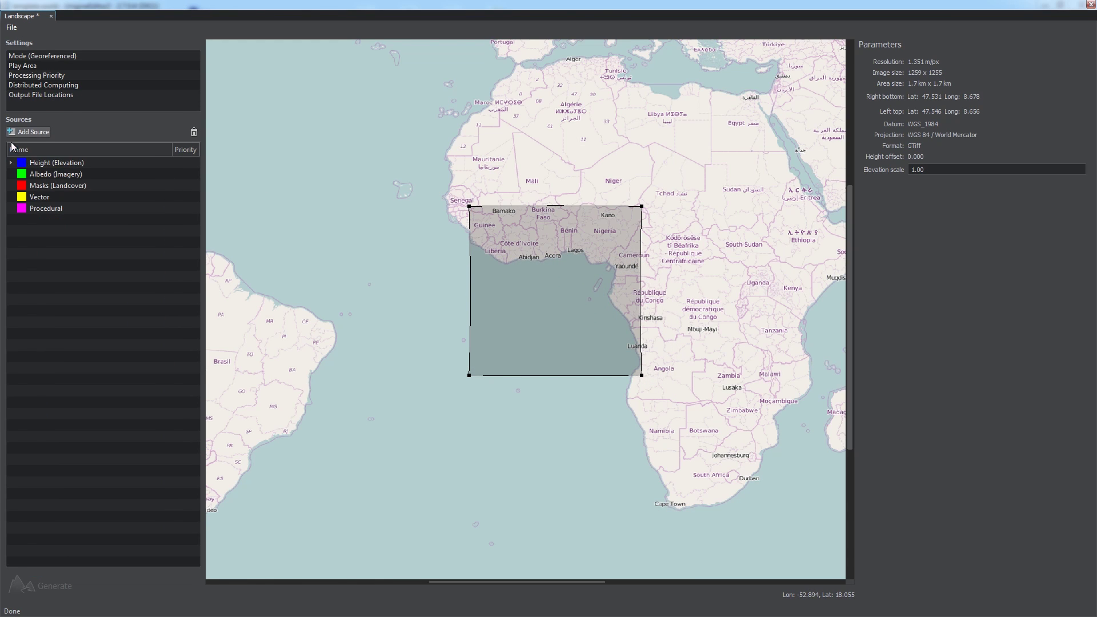
Add imagery tiles sw_1mpx_img_1 through sw_1mpx_img_36 as a new Albedo source.
right_click(52, 175)
left_click(74, 189)
left_click(629, 308)
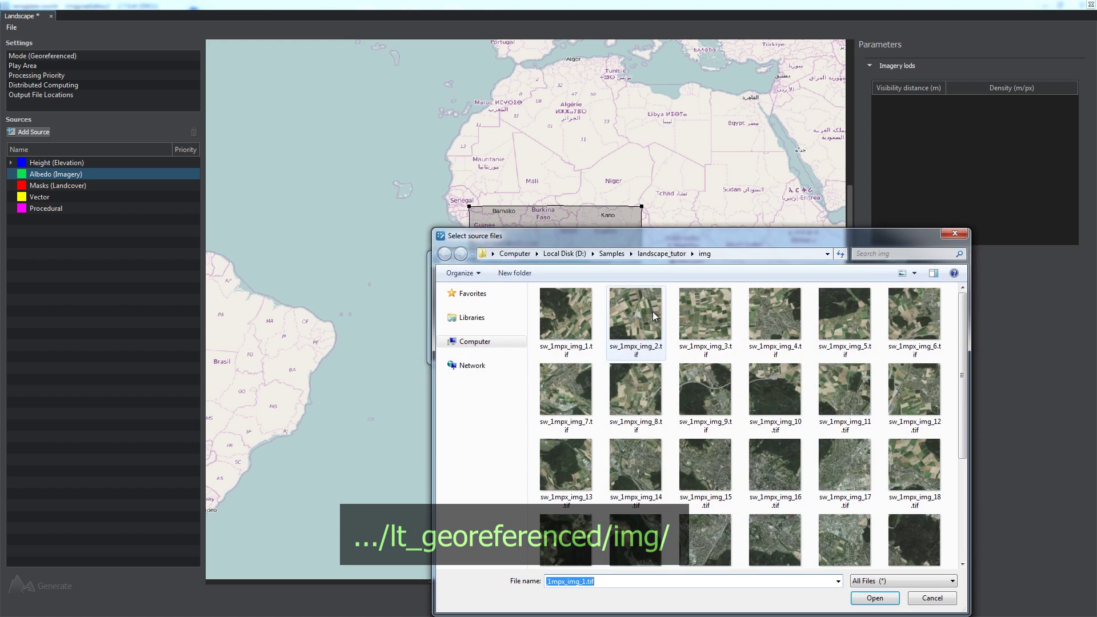
left_click(652, 403)
key("ctrl+a")
key("Return")
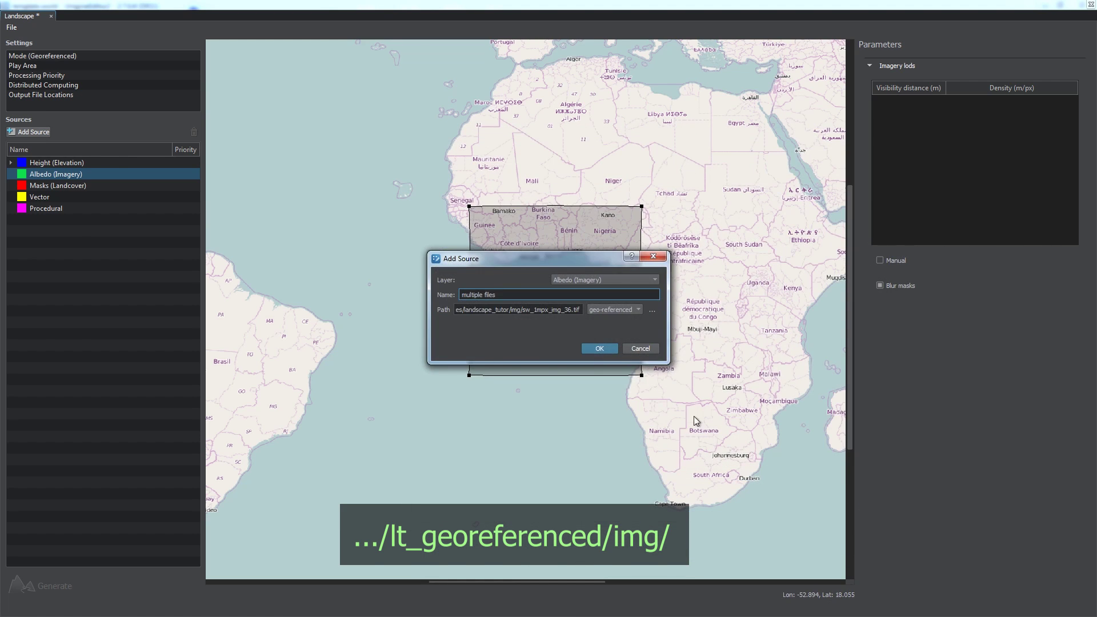
left_click(597, 348)
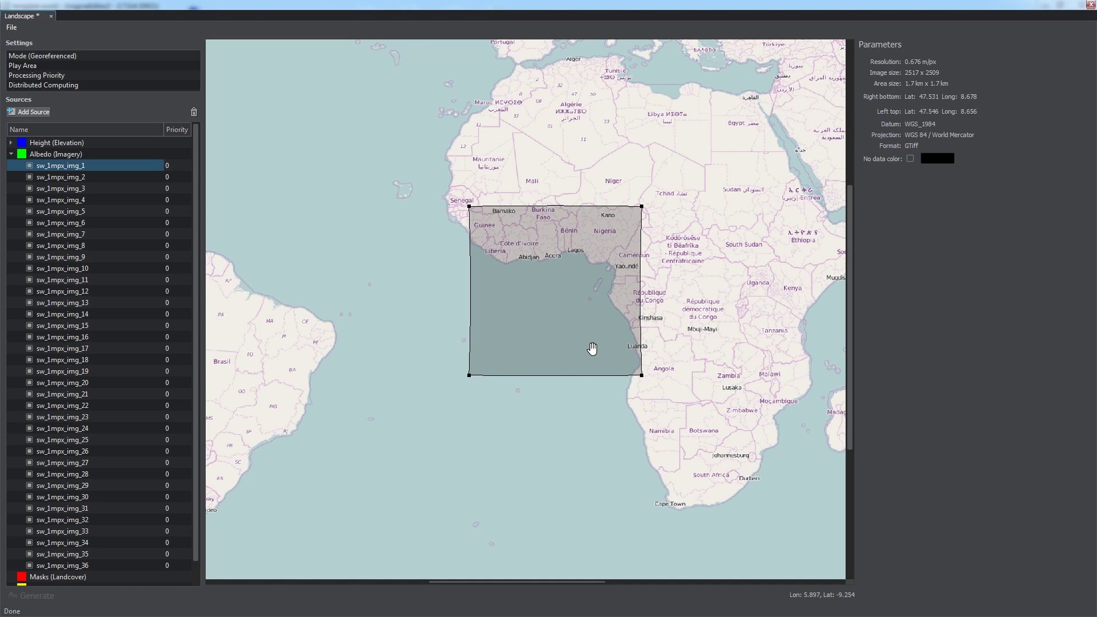
Zoom the map to the imagery tiles and place the play area over the tile grid.
right_click(63, 169)
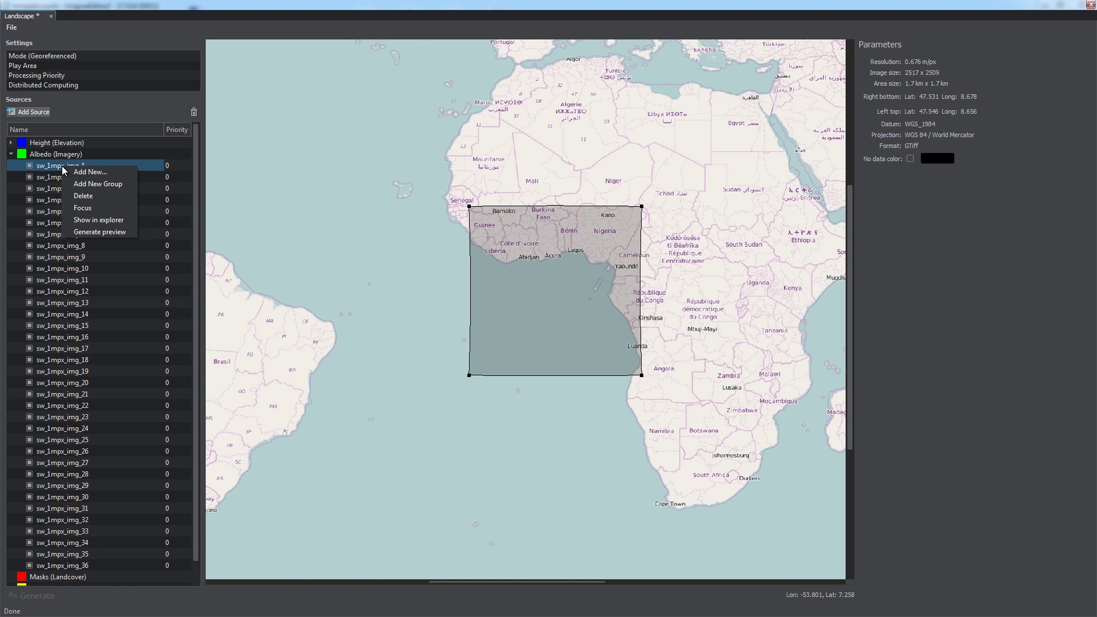
left_click(82, 208)
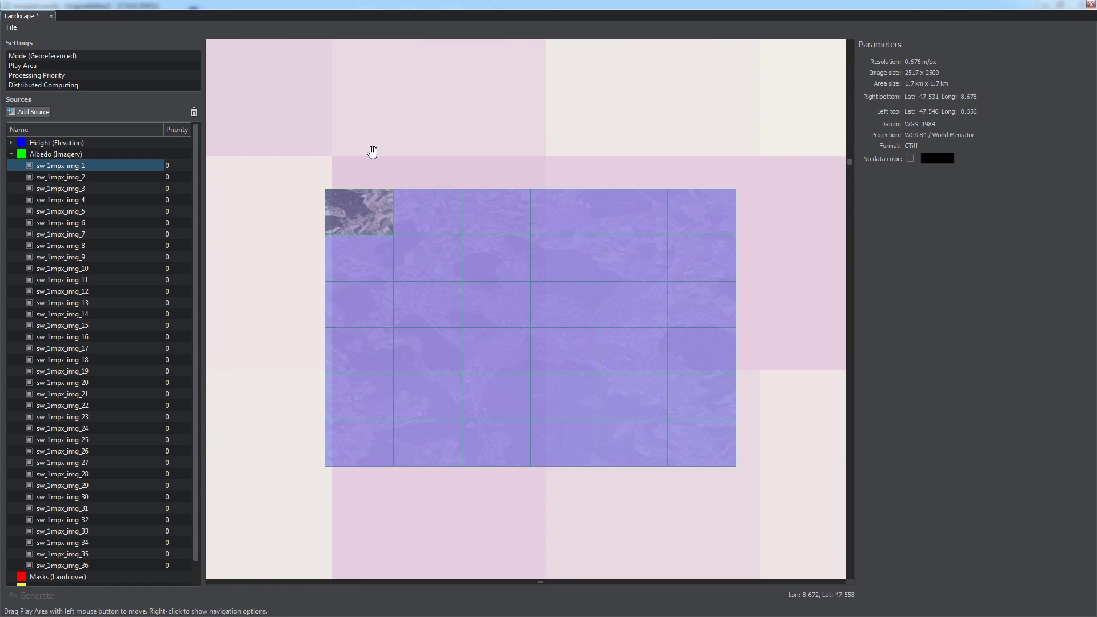
left_click(10, 153)
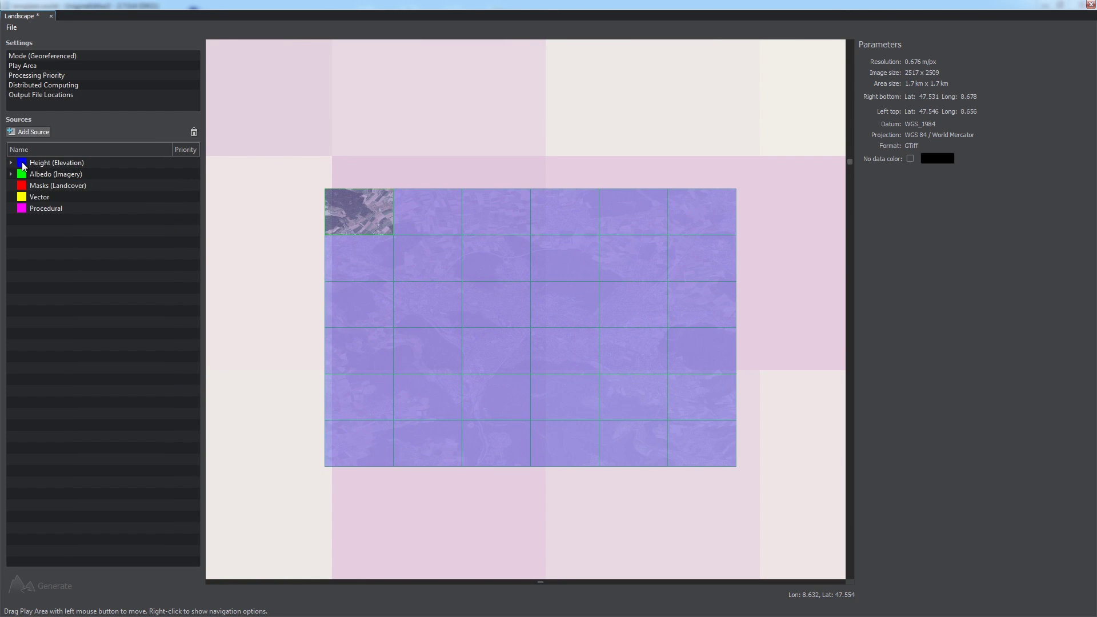
right_click(519, 318)
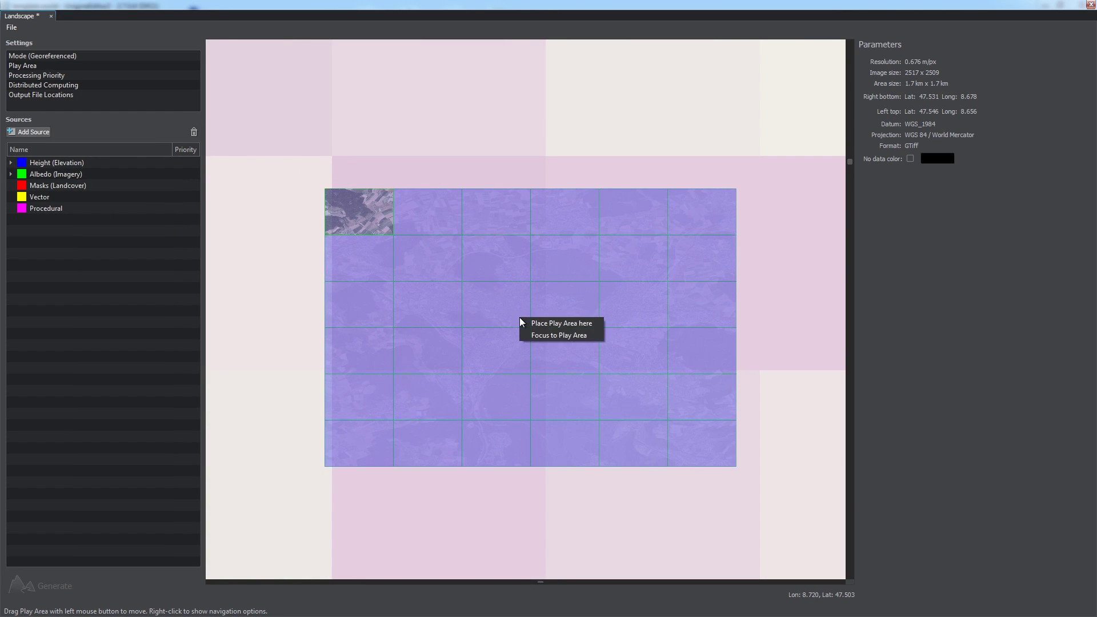
left_click(550, 324)
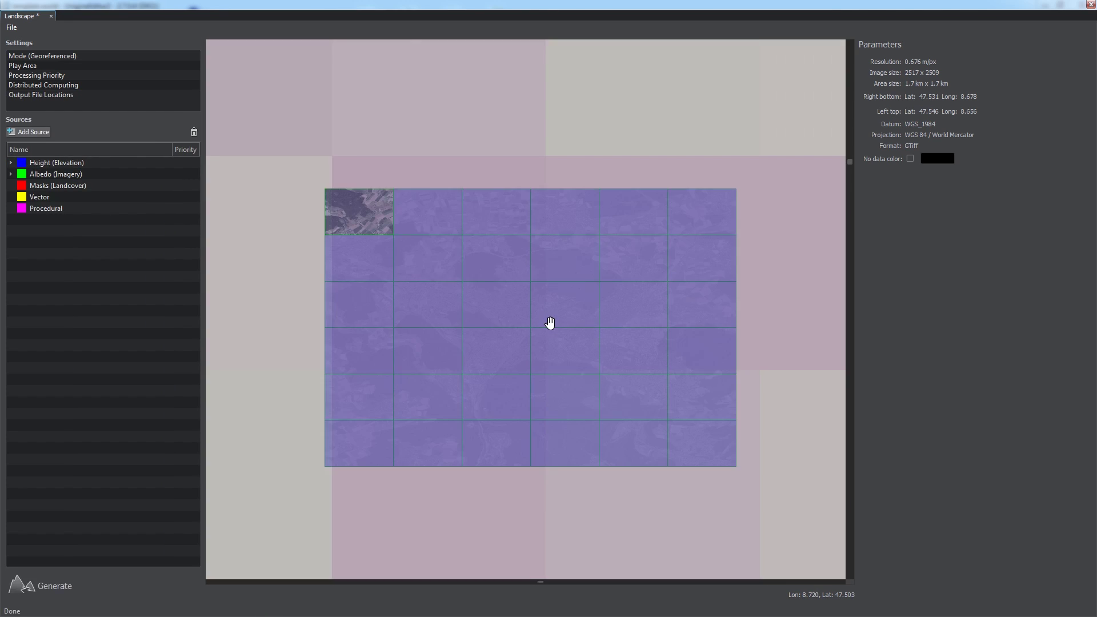
Resize the play area to about 10.208 × 10.198 km so it exactly covers the grid.
left_click(36, 64)
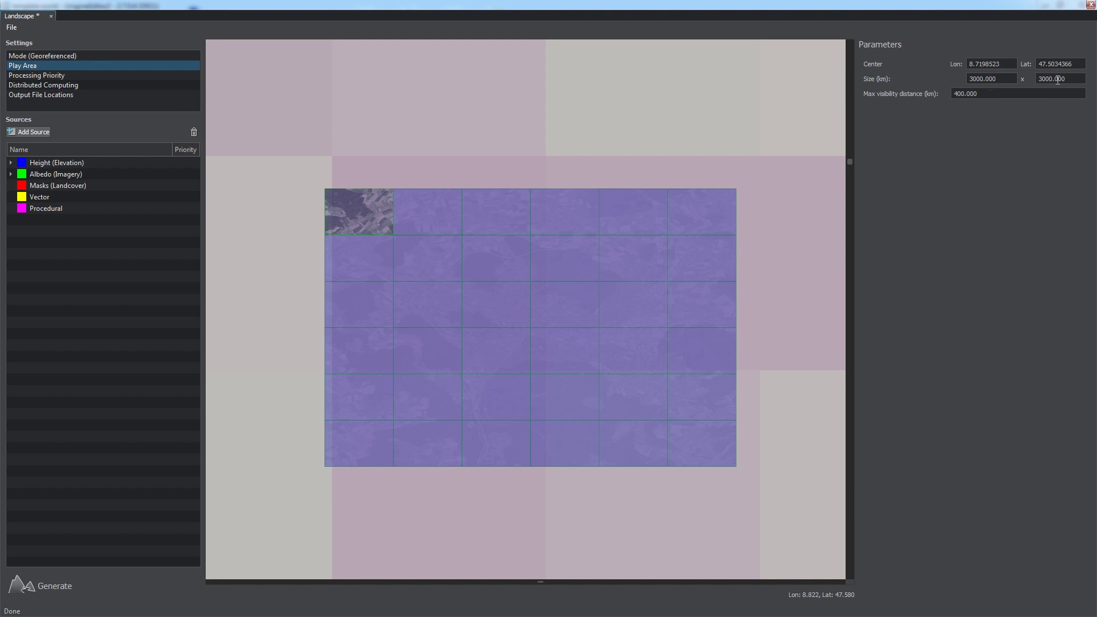
left_click_drag(1064, 80, 952, 82)
type("5")
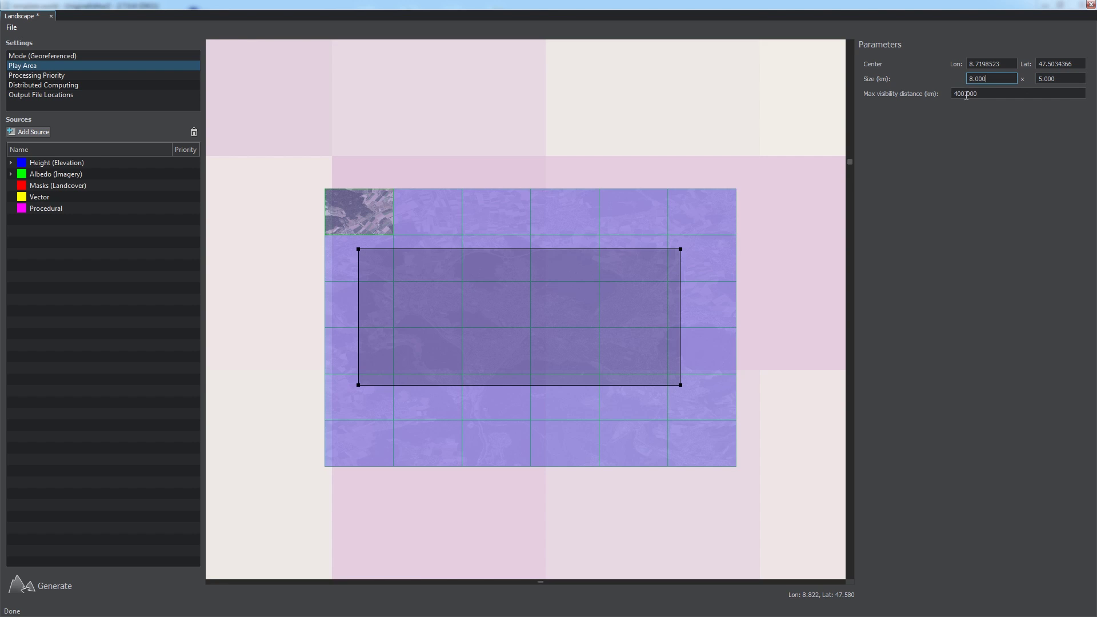
left_click_drag(544, 319, 548, 323)
left_click_drag(684, 254, 736, 188)
left_click_drag(363, 390, 326, 466)
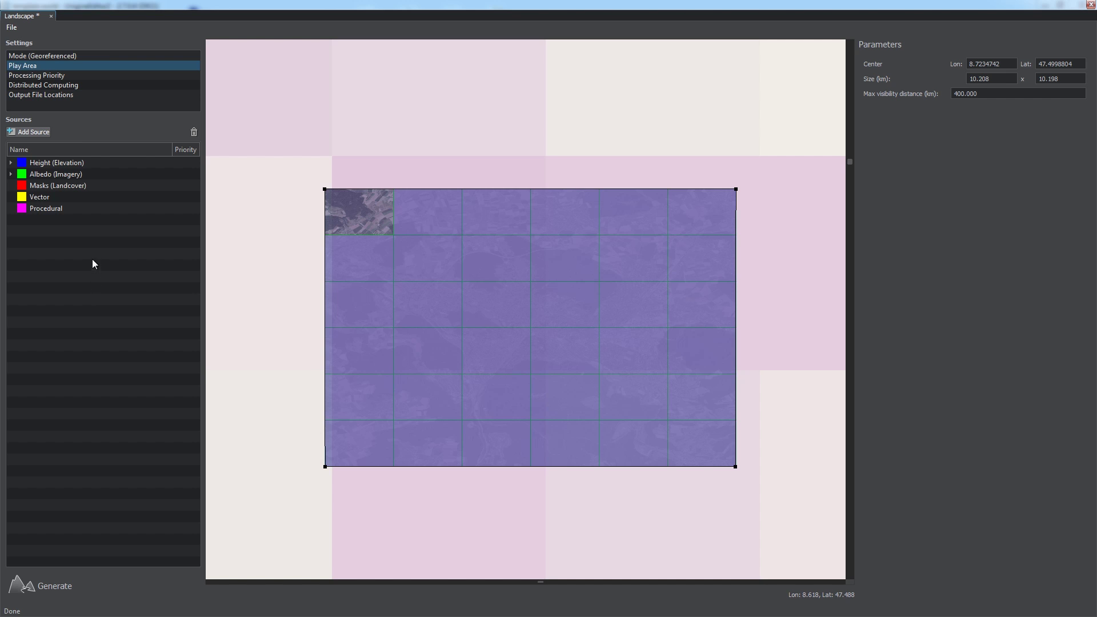
Review Mode, Processing Priority and Distributed Computing settings, ending on Output File Locations.
left_click(70, 53)
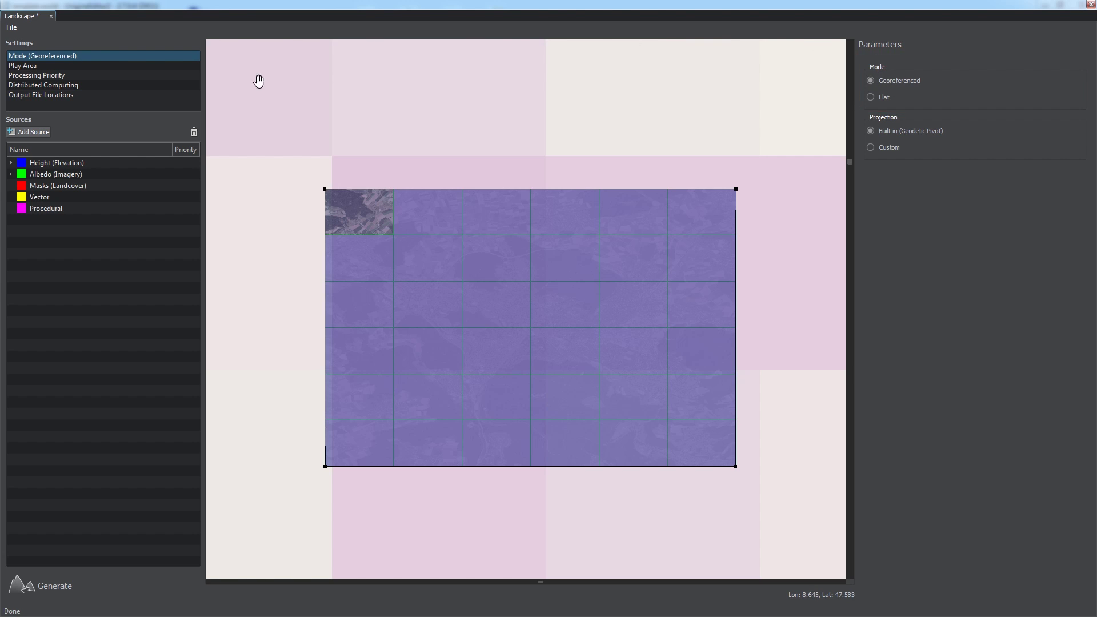
left_click(54, 77)
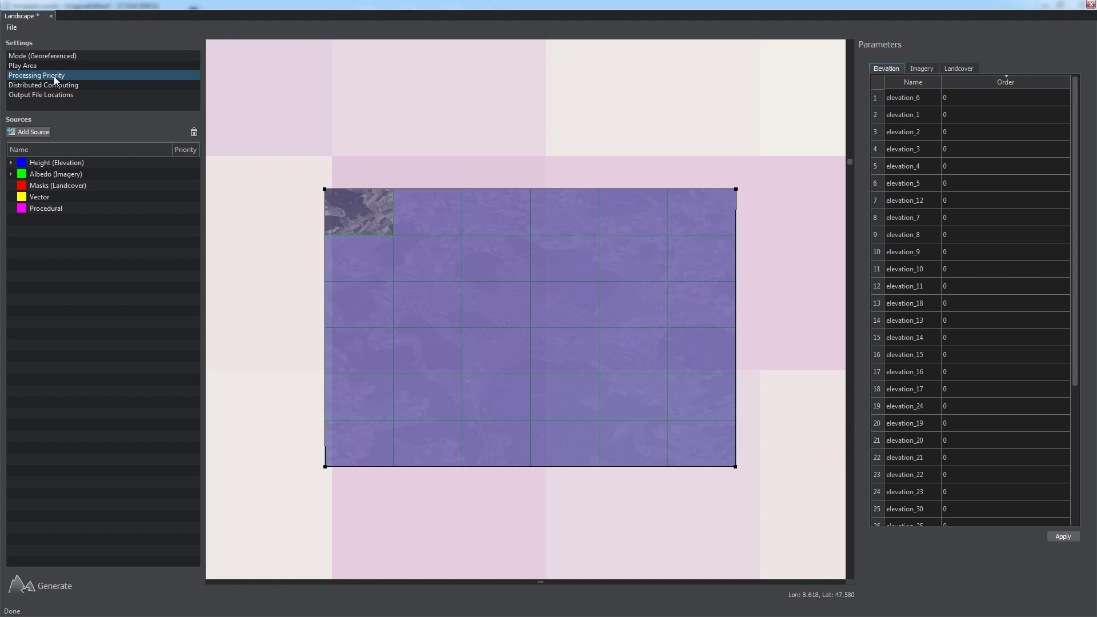
left_click(42, 86)
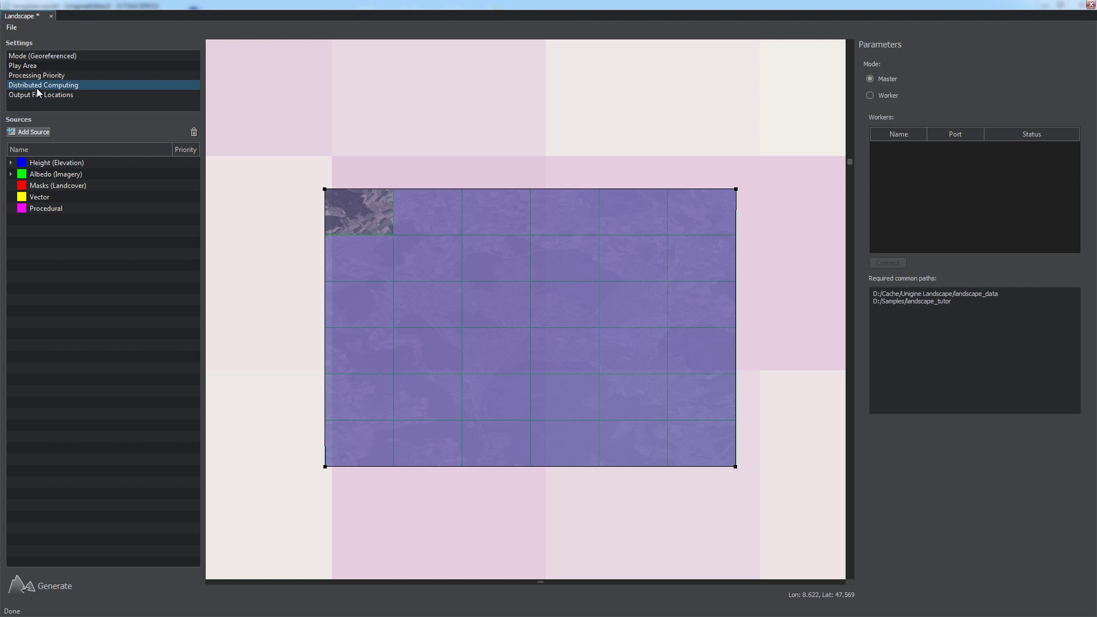
left_click(36, 93)
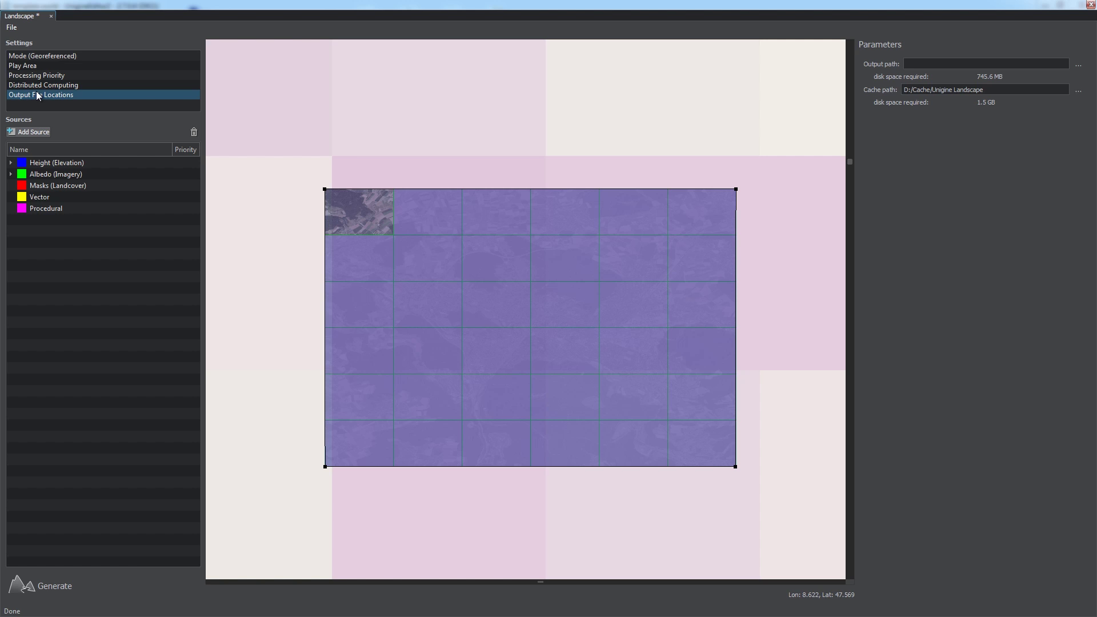
Set the output path to a new 'landscape' folder in D:/Unigine projects/Current/data.
left_click(1078, 66)
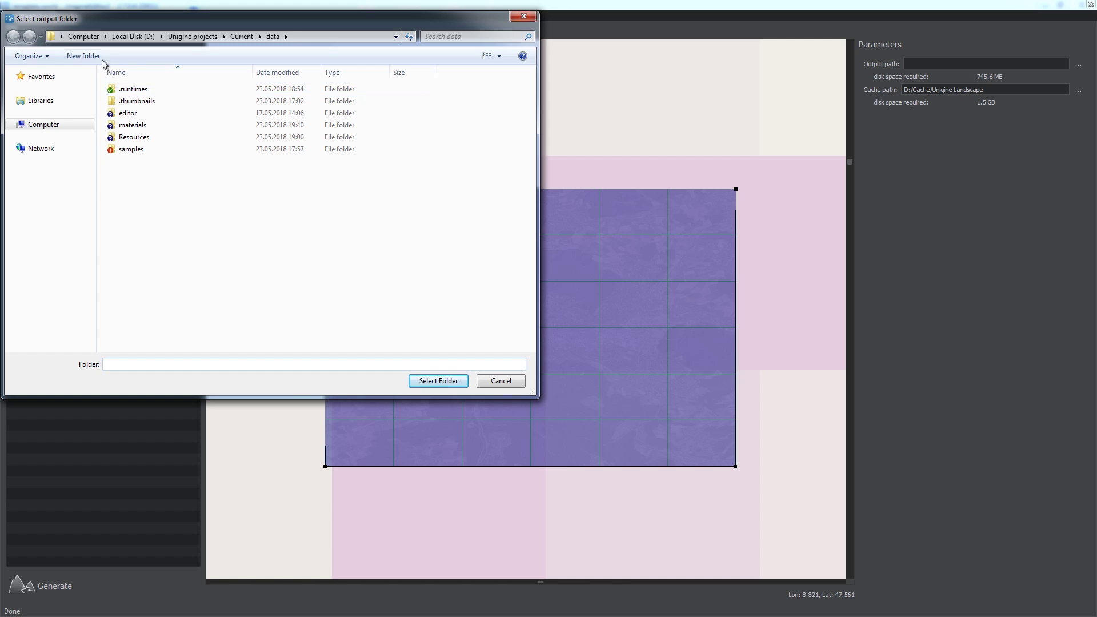
left_click(84, 55)
type("landscape")
key("Return")
key("Return")
left_click(438, 381)
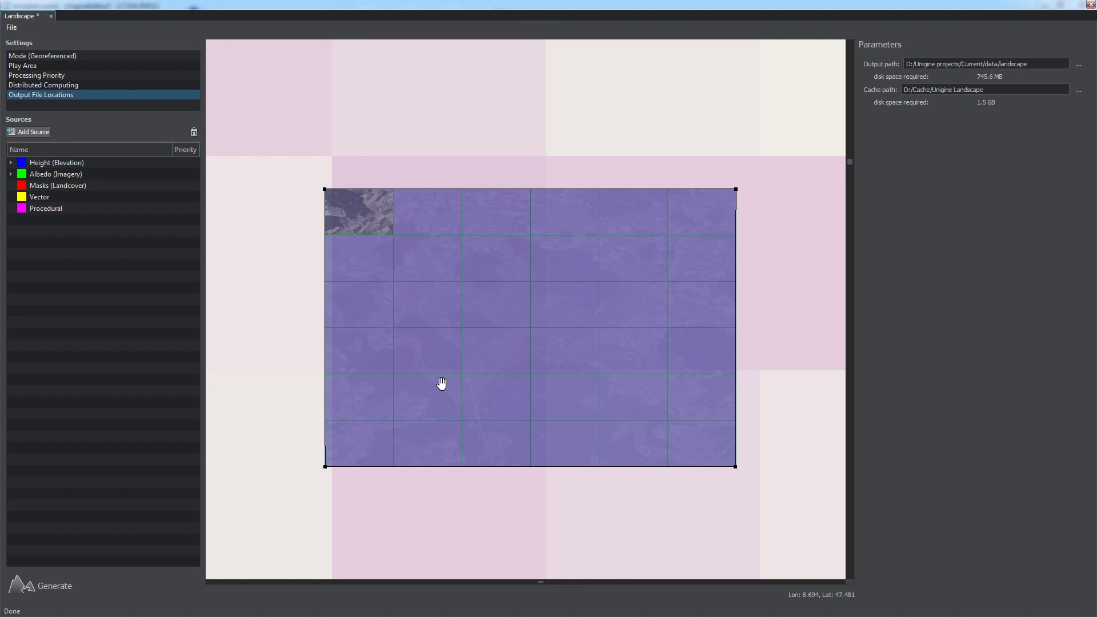
Leave the cache path unchanged and view the Height source's four LOD levels.
left_click(978, 89)
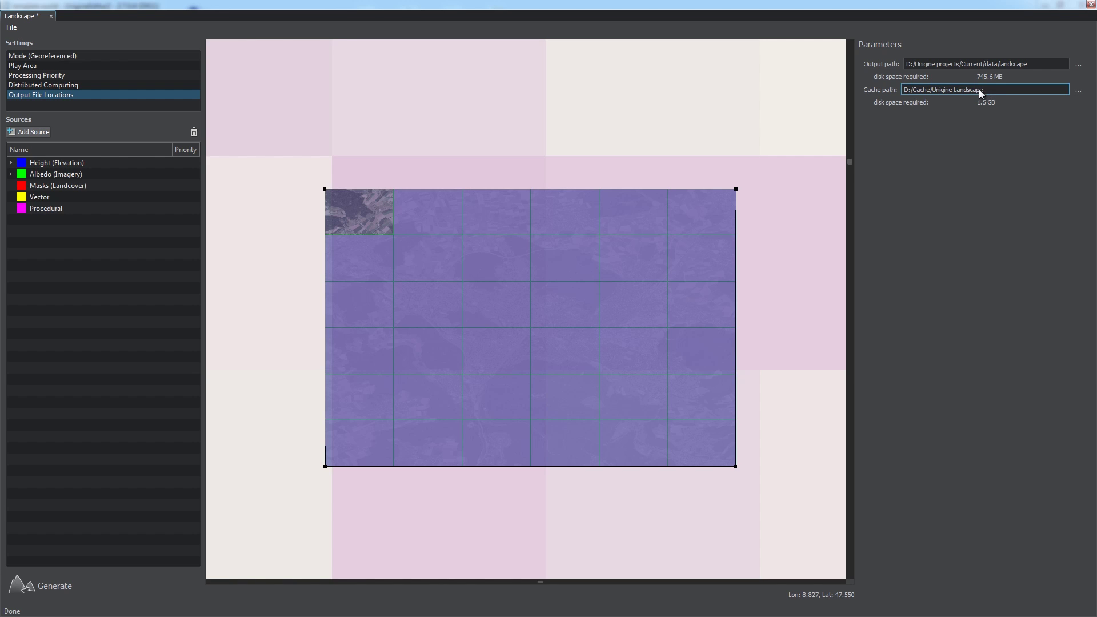
left_click(982, 120)
left_click(67, 163)
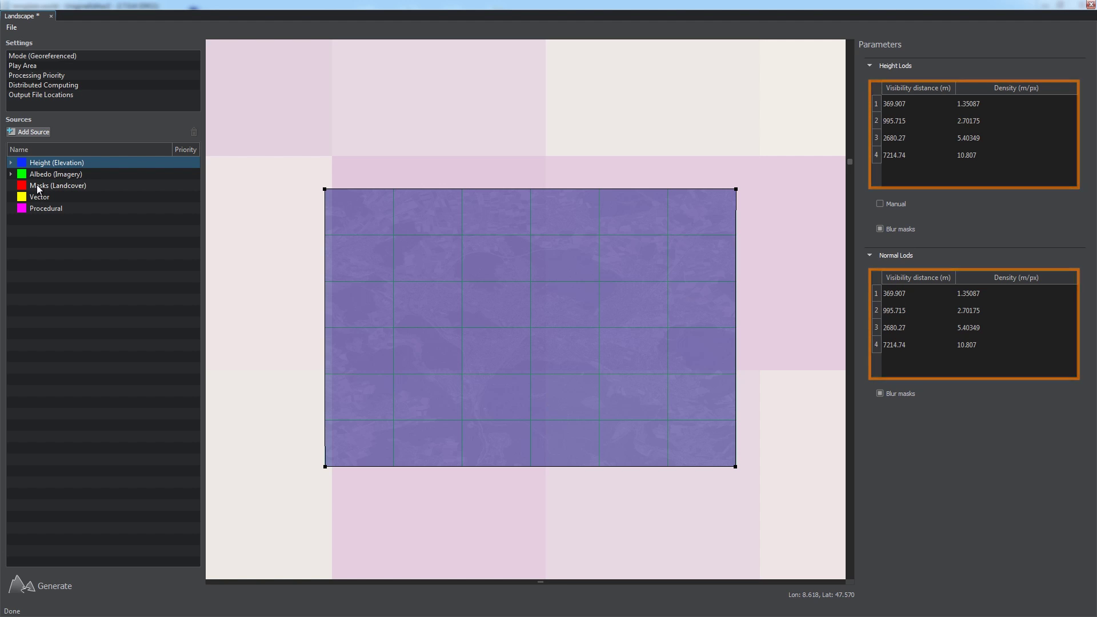
Save the landscape as the asset 'LandscapeProject' in the project data folder.
left_click(44, 239)
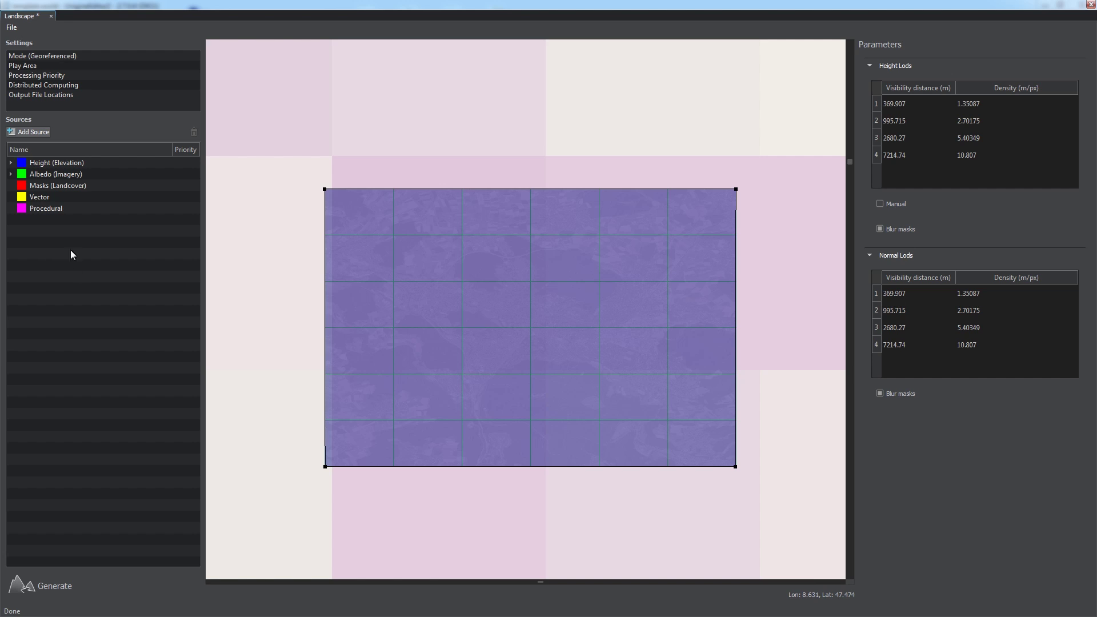
left_click(10, 28)
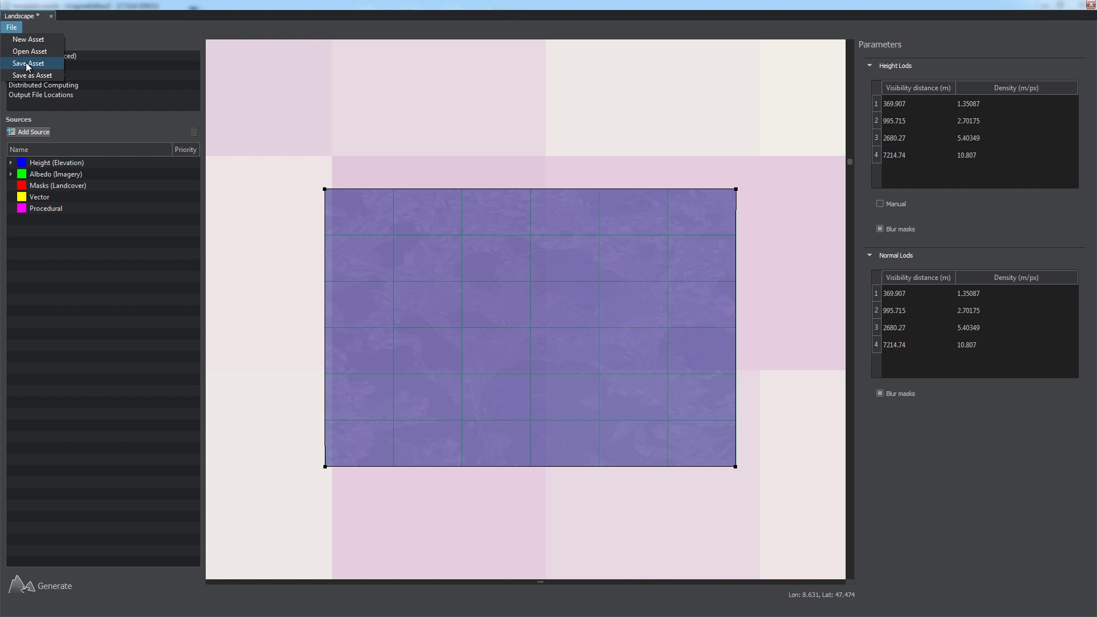
left_click(26, 63)
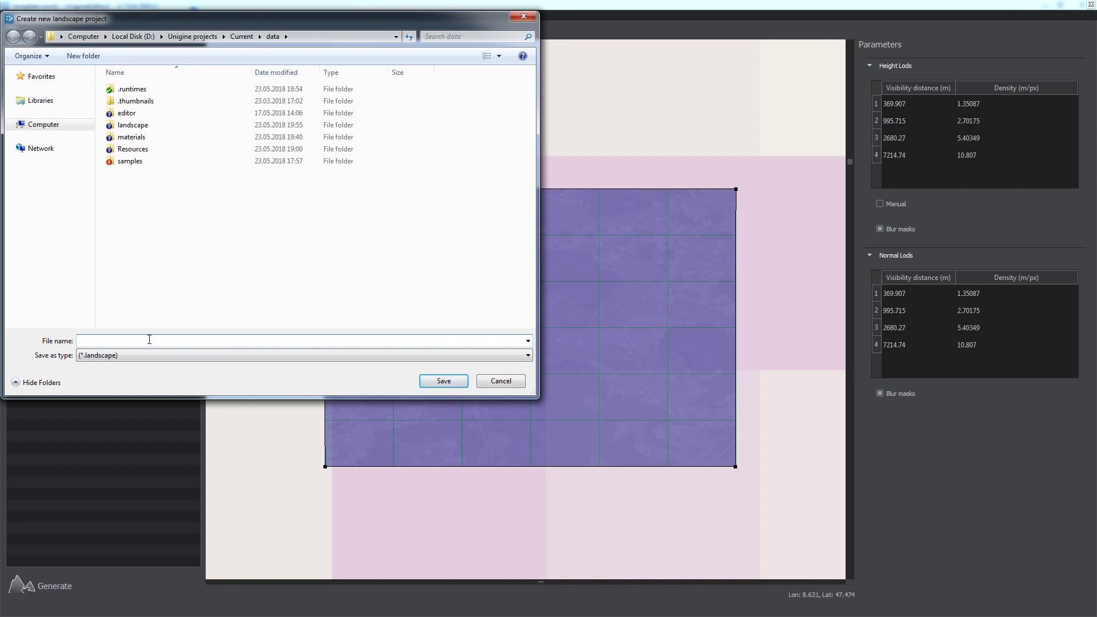
type("LandscapeProject")
left_click(441, 381)
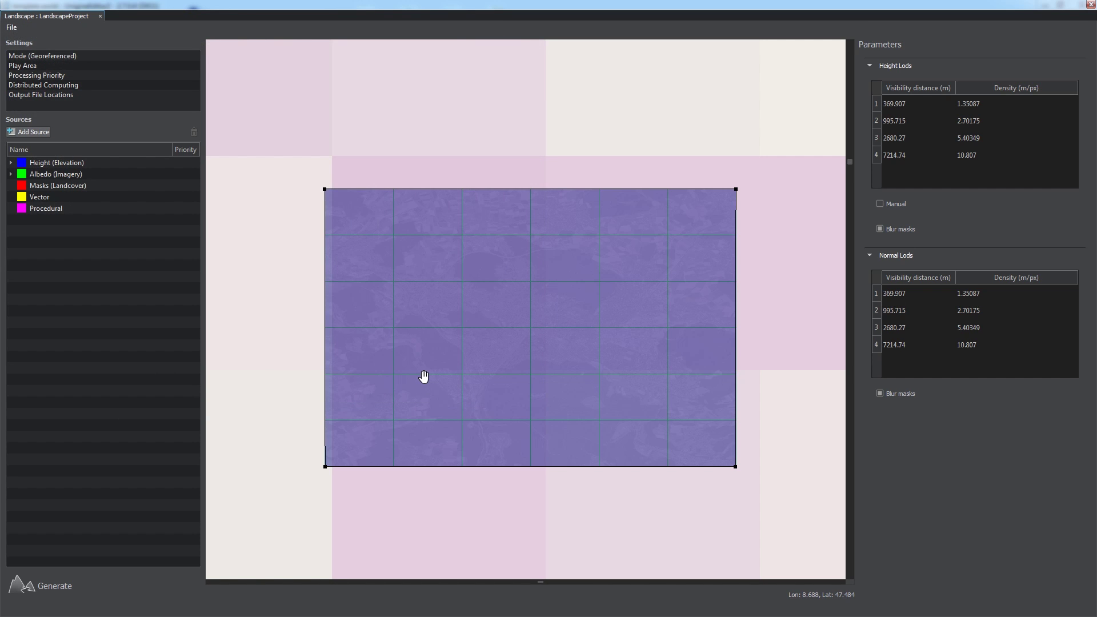
Generate all terrain data, which finishes in 169 seconds.
left_click(30, 595)
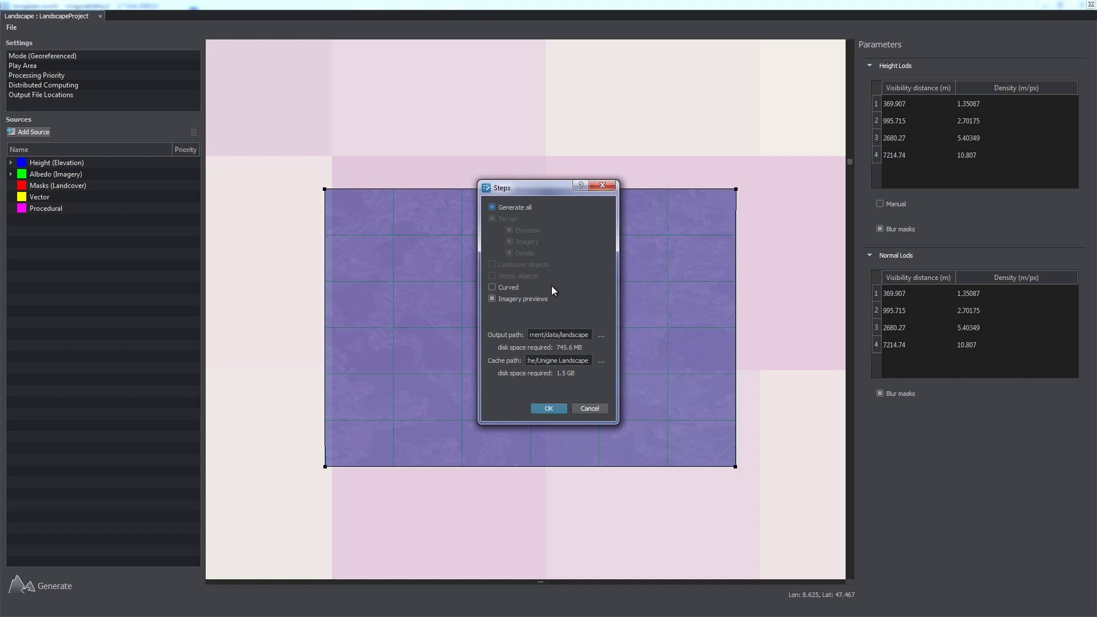
left_click(539, 406)
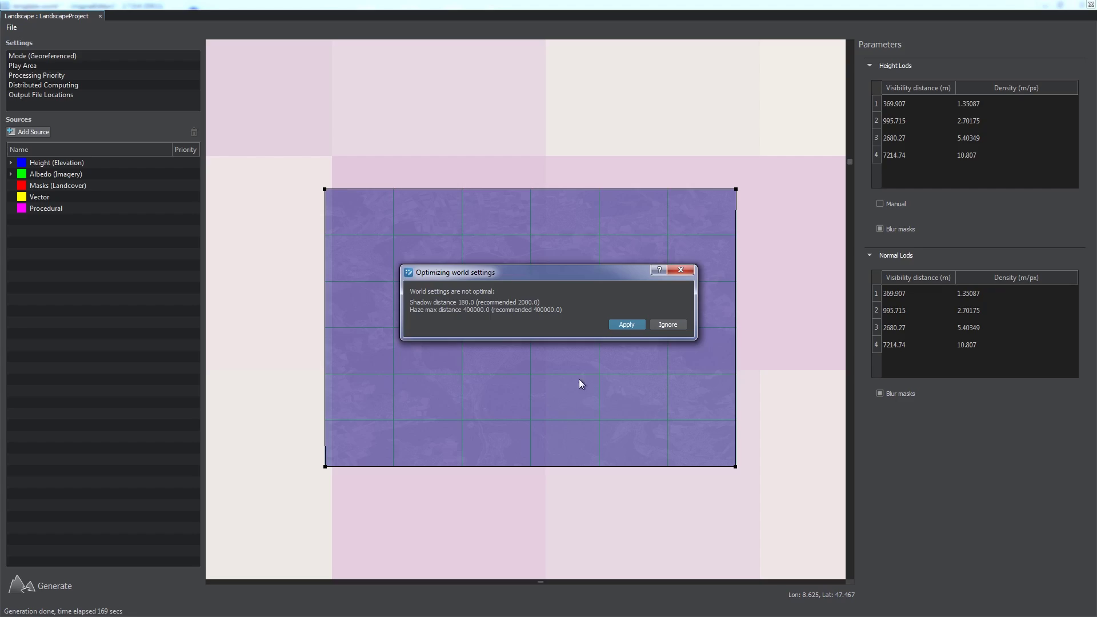
Apply the recommended shadow and haze distances, close the Landscape window and select the Landscape object.
left_click(627, 324)
left_click(965, 67)
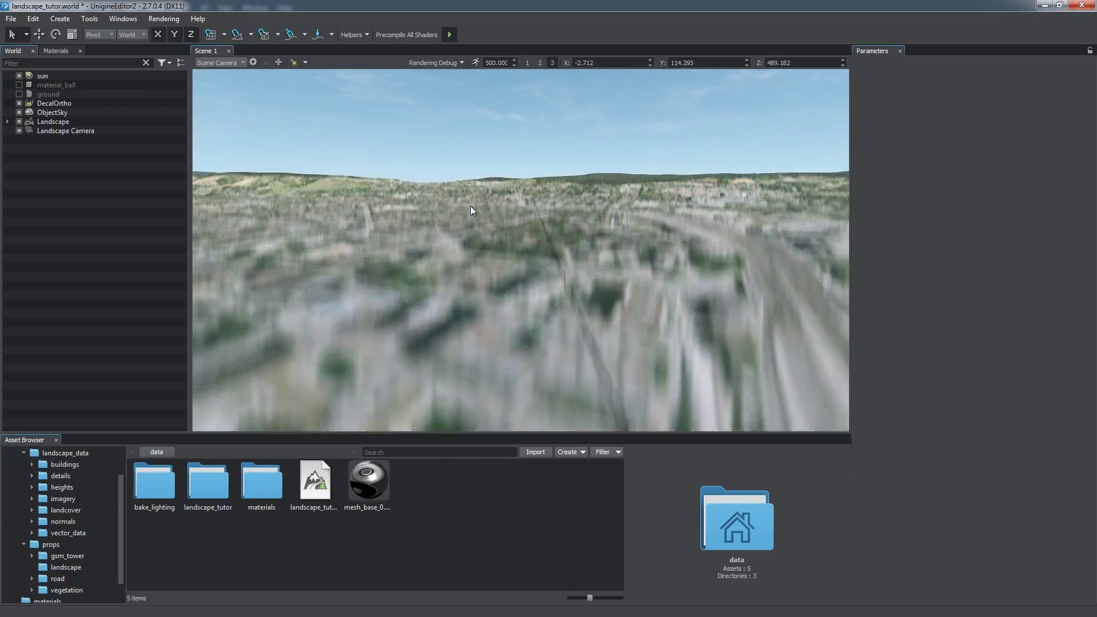
right_click_drag(471, 210, 914, 206)
left_click(106, 122)
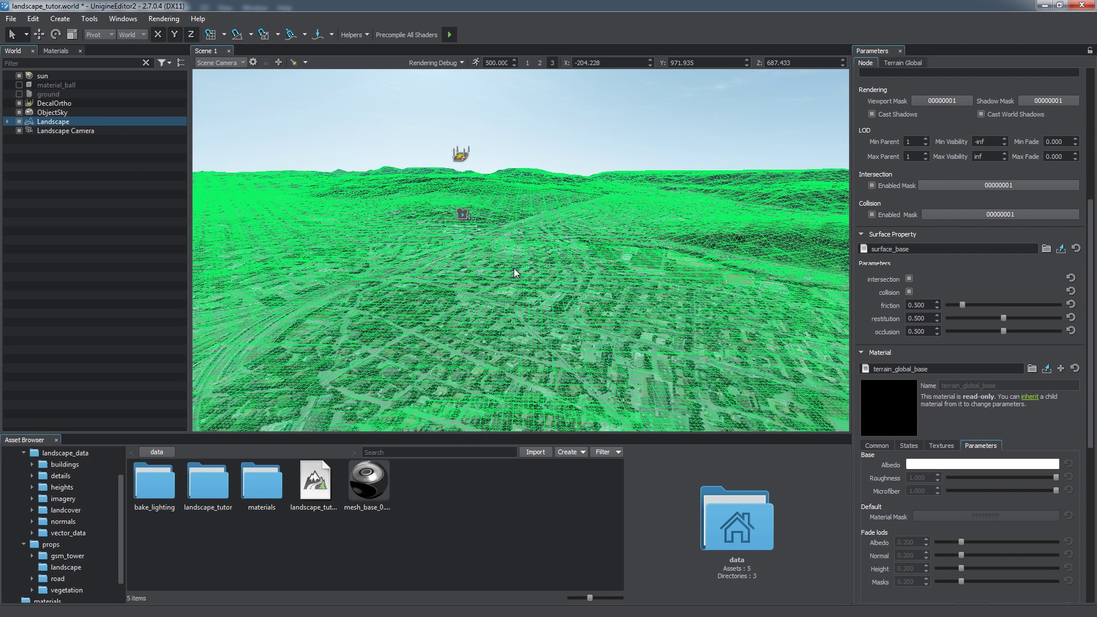
Dock the terrain Brush Edit tool below the World list in height-sculpting mode.
left_click(896, 63)
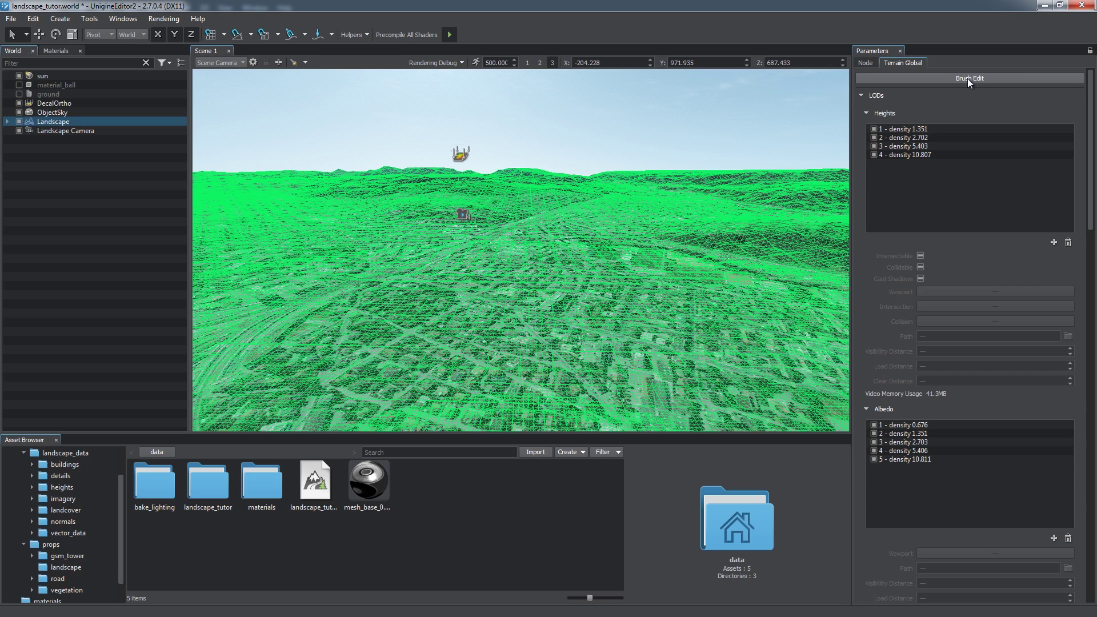
left_click(966, 78)
mouse_move(28, 20)
left_mouse_down()
mouse_move(65, 403)
mouse_move(93, 242)
left_mouse_up()
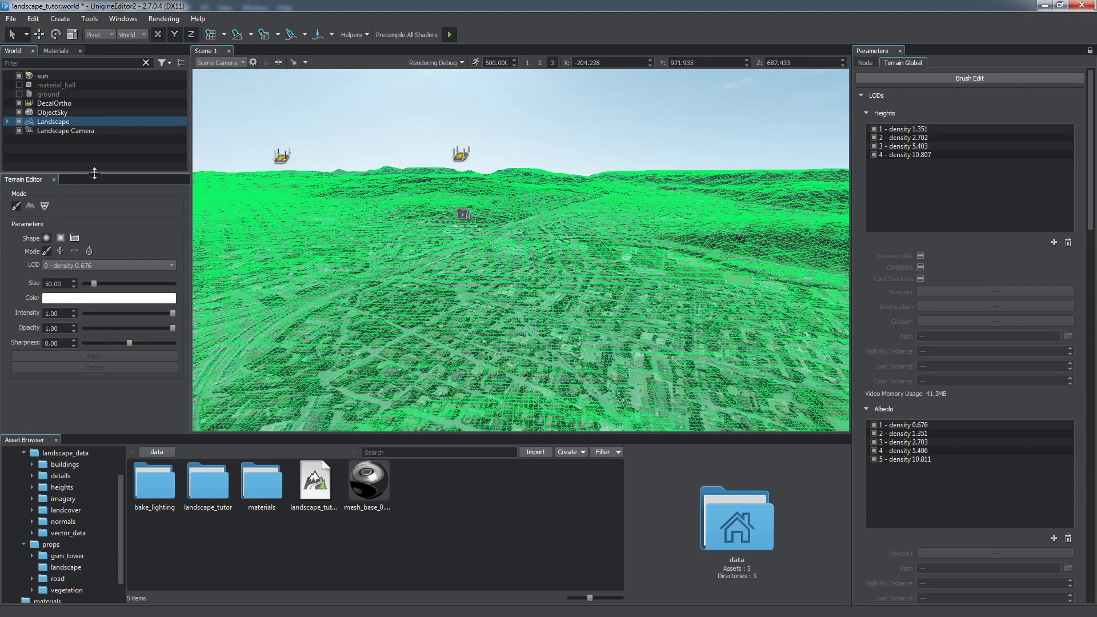
left_click(32, 204)
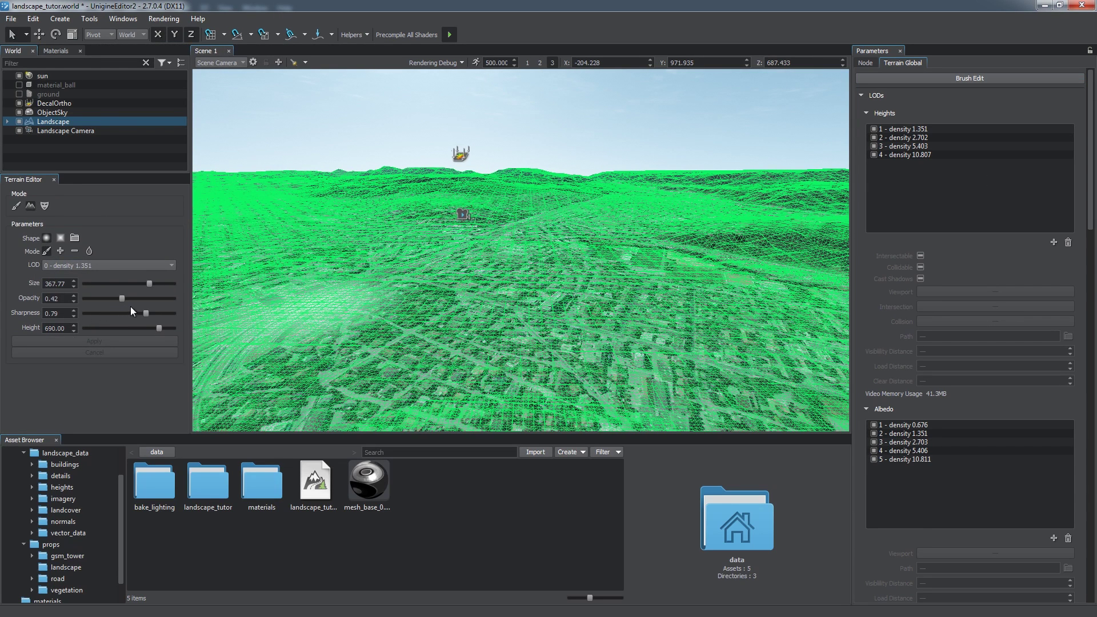
Sculpt hills on the left and right, apply them, and reopen LandscapeProject in Landscape.
mouse_move(228, 318)
left_mouse_down("alt")
mouse_move(271, 306)
mouse_move(304, 261)
mouse_move(408, 218)
mouse_move(401, 241)
mouse_move(429, 258)
mouse_move(479, 228)
mouse_move(458, 259)
mouse_move(446, 212)
mouse_move(433, 258)
mouse_move(365, 280)
mouse_move(496, 310)
left_mouse_up("alt")
mouse_move(688, 208)
left_mouse_down("alt")
mouse_move(691, 256)
mouse_move(780, 299)
mouse_move(752, 279)
mouse_move(747, 237)
mouse_move(812, 246)
mouse_move(766, 228)
mouse_move(746, 348)
left_mouse_up("alt")
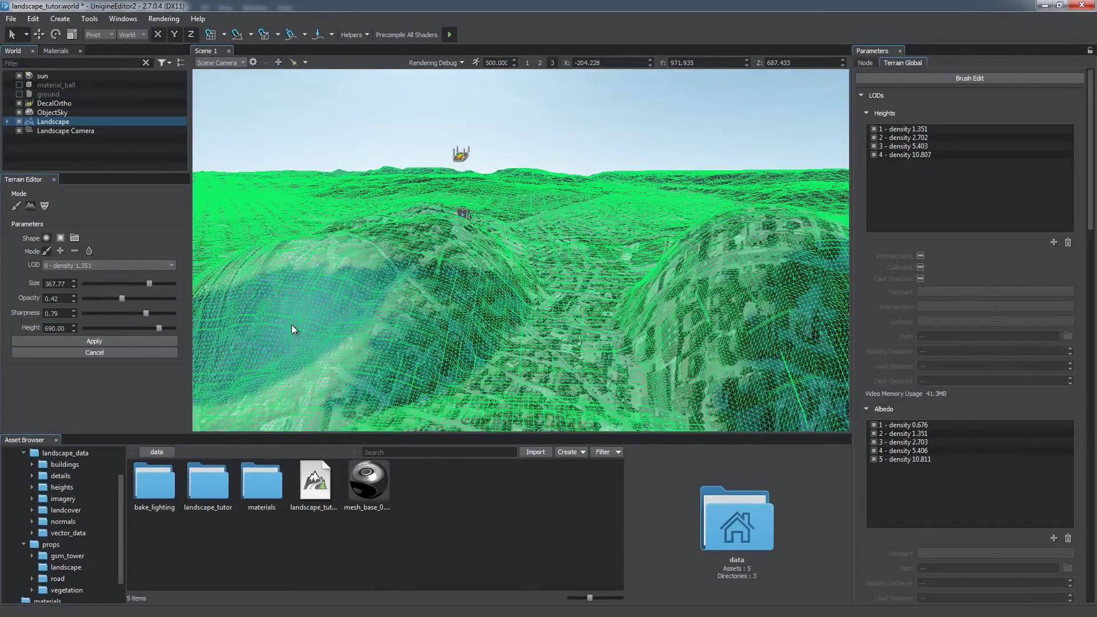
left_click(139, 353)
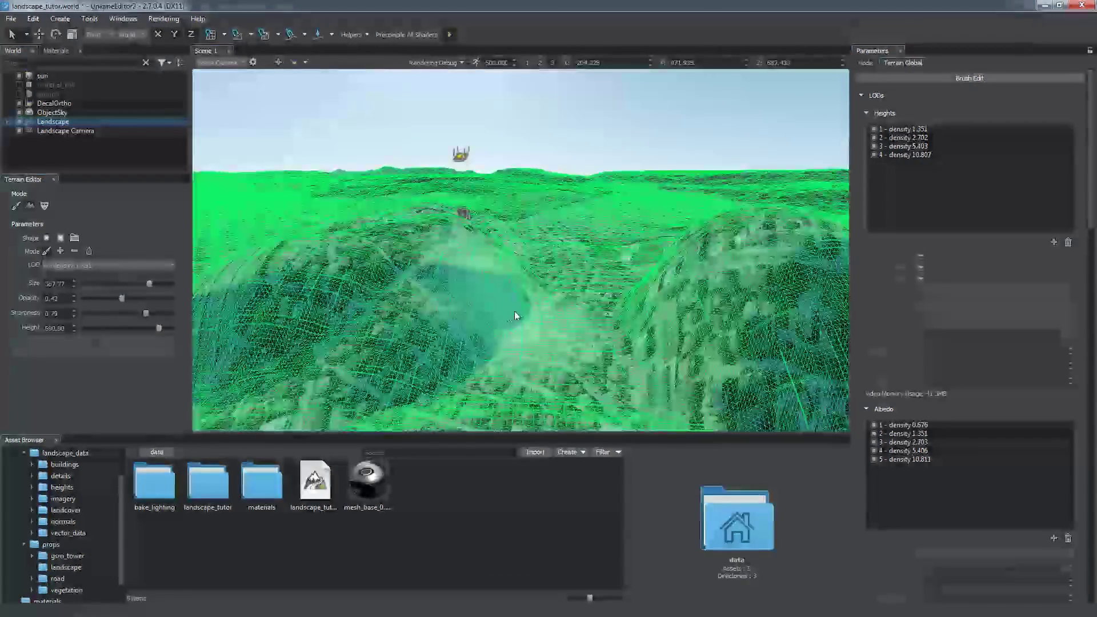
left_click(89, 18)
left_click(99, 32)
Regenerate only Elevation and Details without Imagery (41 seconds), then restore the window from full screen.
left_click(45, 587)
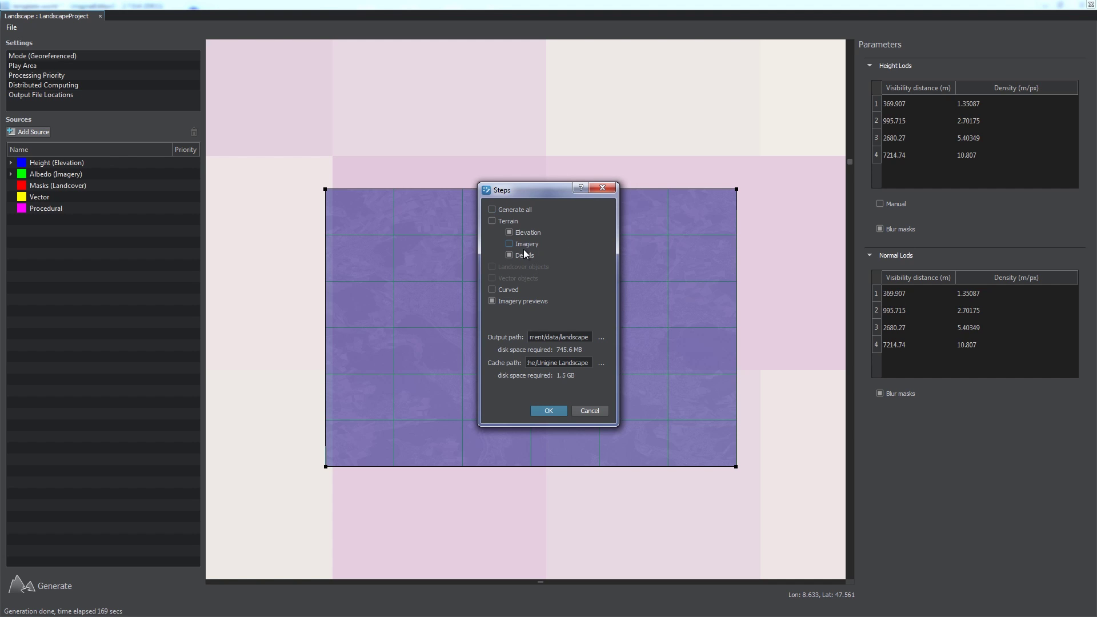
left_click(544, 409)
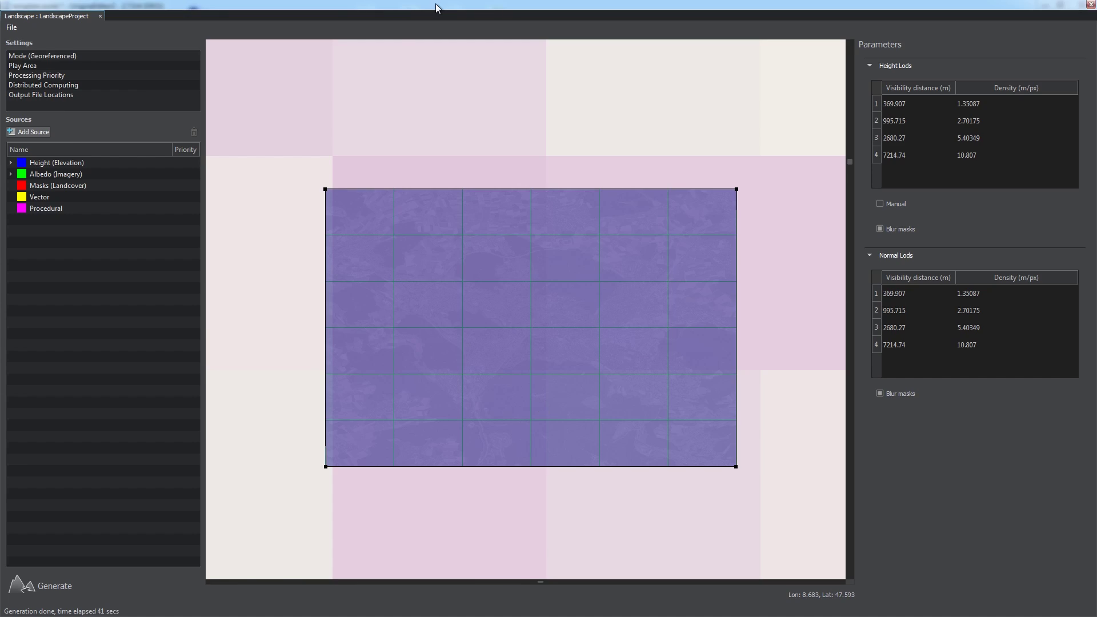
double_click(435, 4)
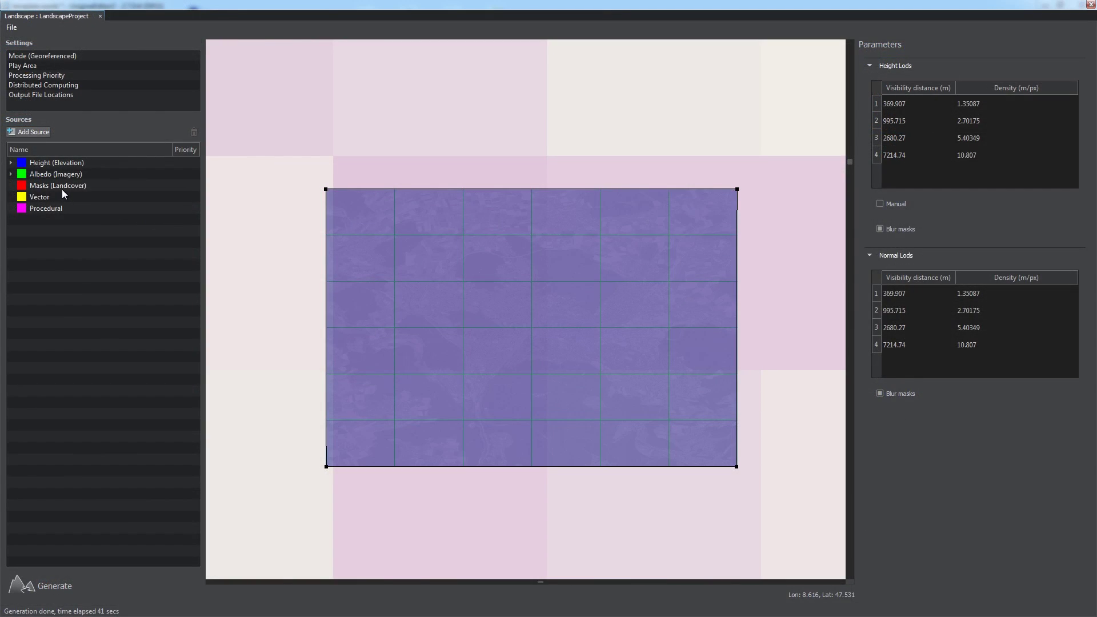
Add all 36 lc_corine_76mpx TIF tiles as sources of the Masks (Landcover) layer.
left_click(62, 187)
right_click(63, 188)
left_click(90, 195)
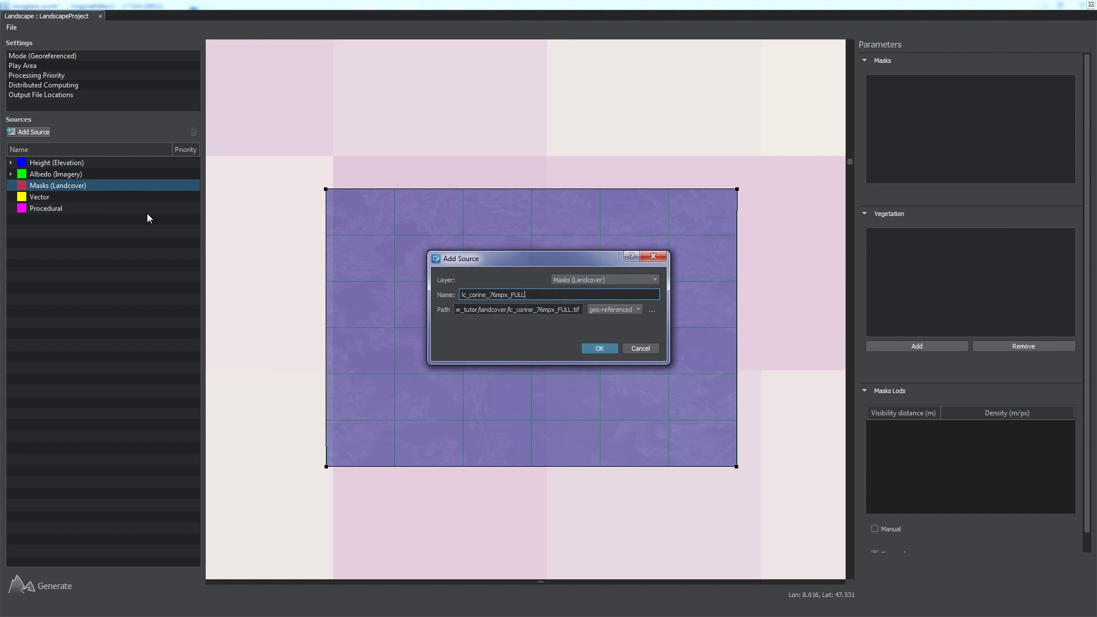
left_click(653, 309)
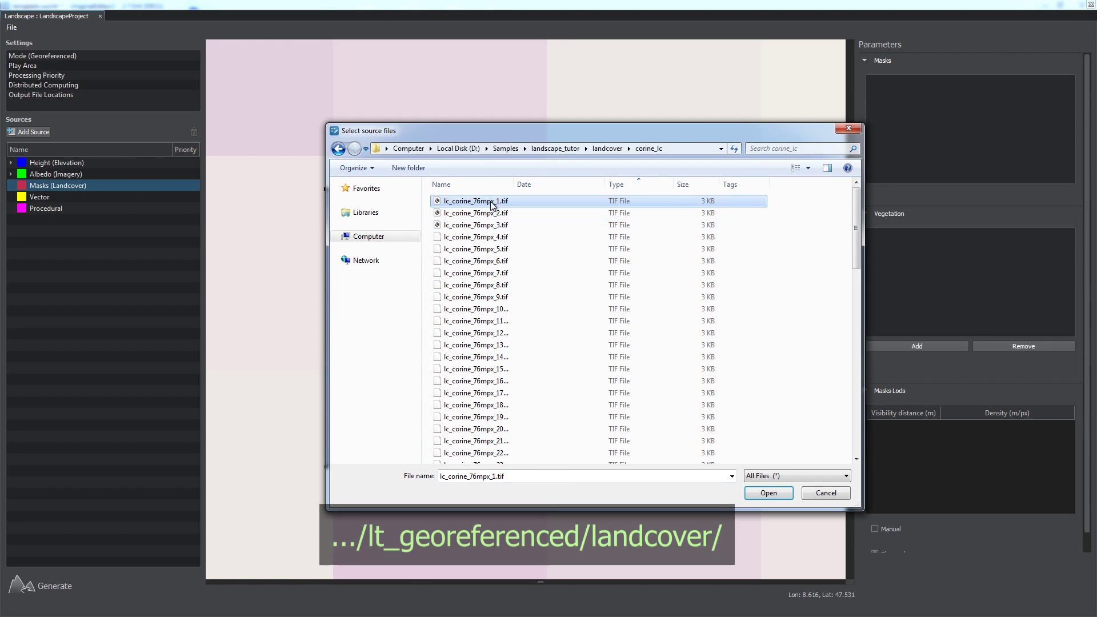
scroll(850, 300, "down", 7)
left_click(483, 320, "shift")
left_click(766, 494)
left_click(599, 348)
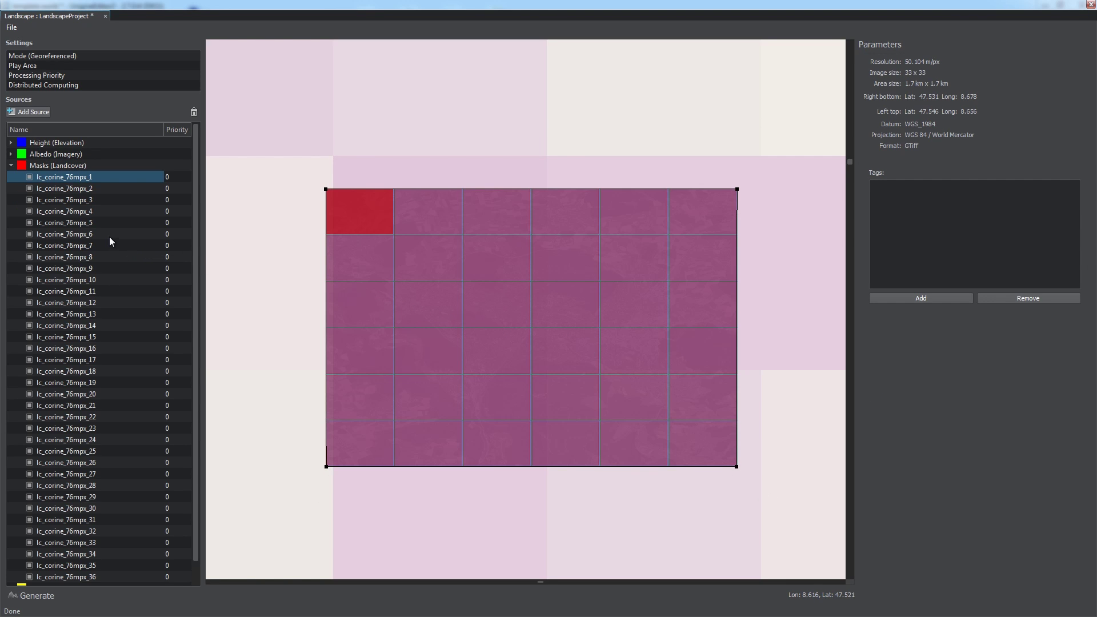
Select all 36 landcover tiles and give them a forest tag.
left_click_drag(194, 211, 194, 284)
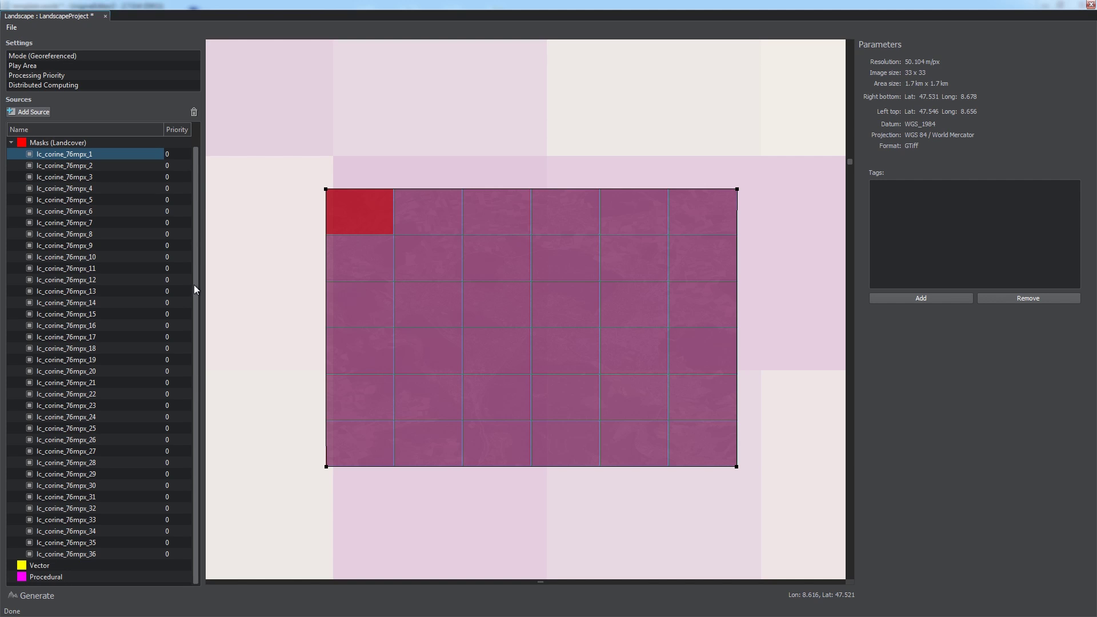
left_click(63, 554, "shift")
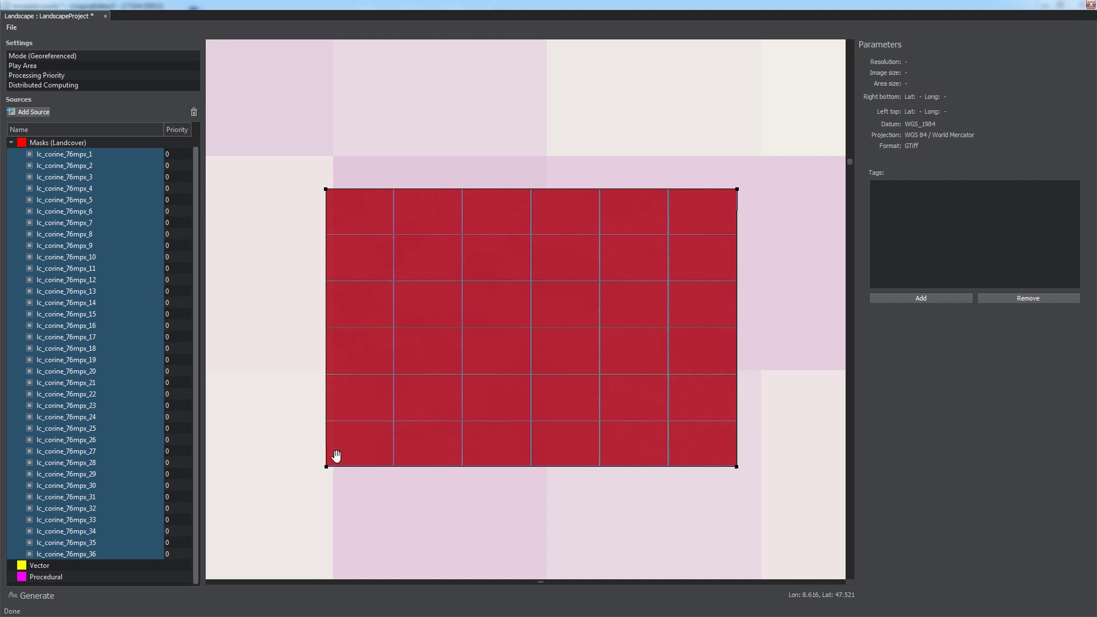
left_click(893, 299)
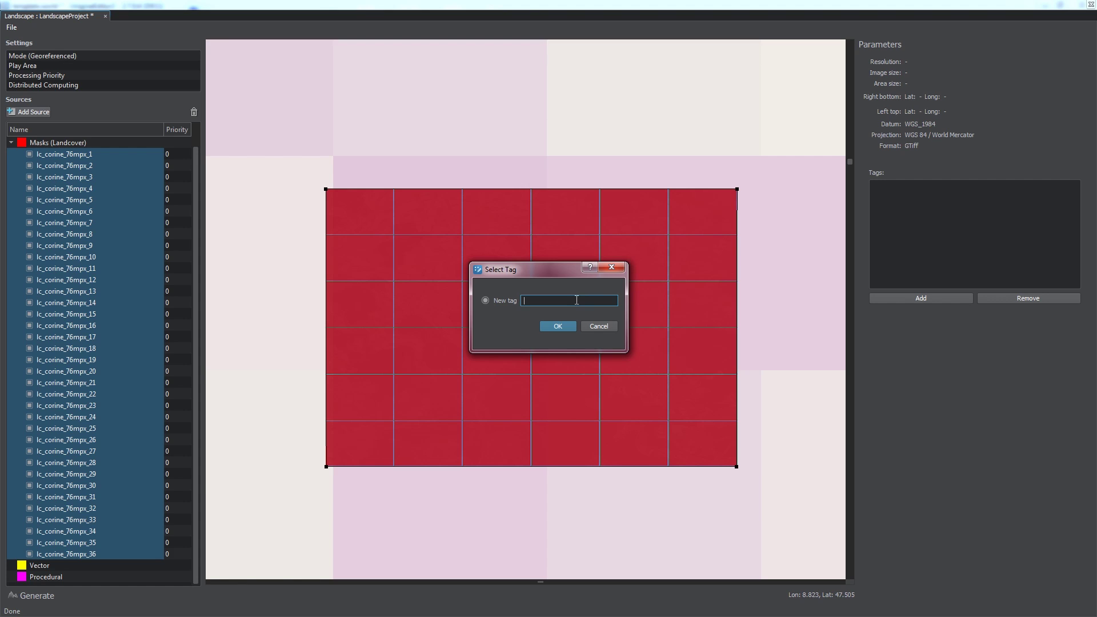
left_click(565, 327)
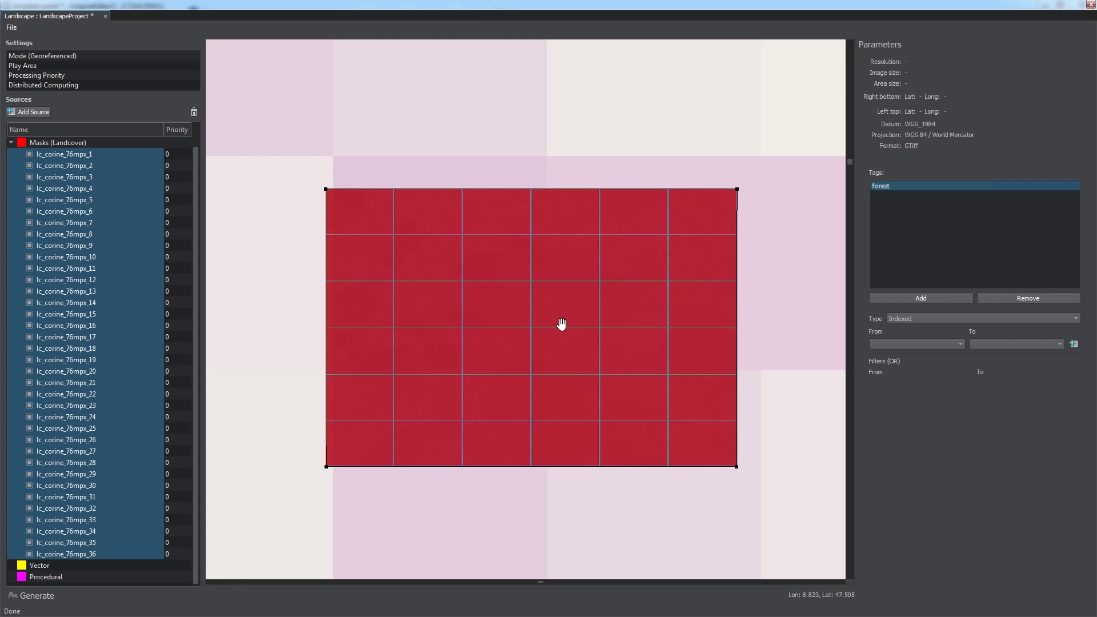
Add the Grass and Detail tags to the selected landcover tiles.
left_click(921, 298)
type("Grass")
left_click(558, 326)
left_click(924, 298)
type("Detail")
left_click(564, 325)
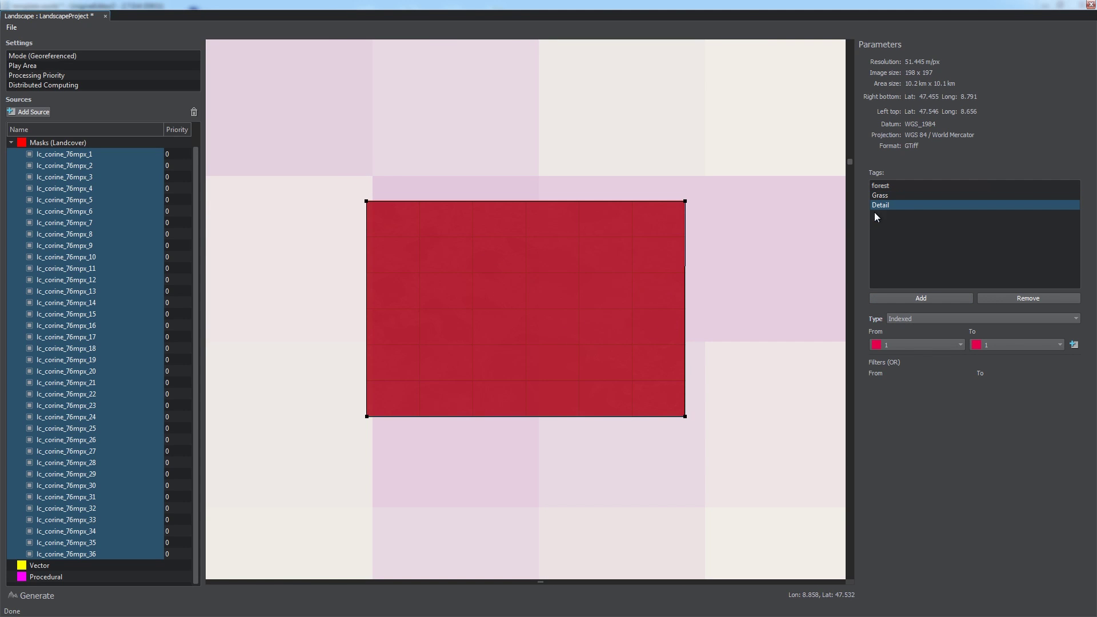
left_click(892, 186)
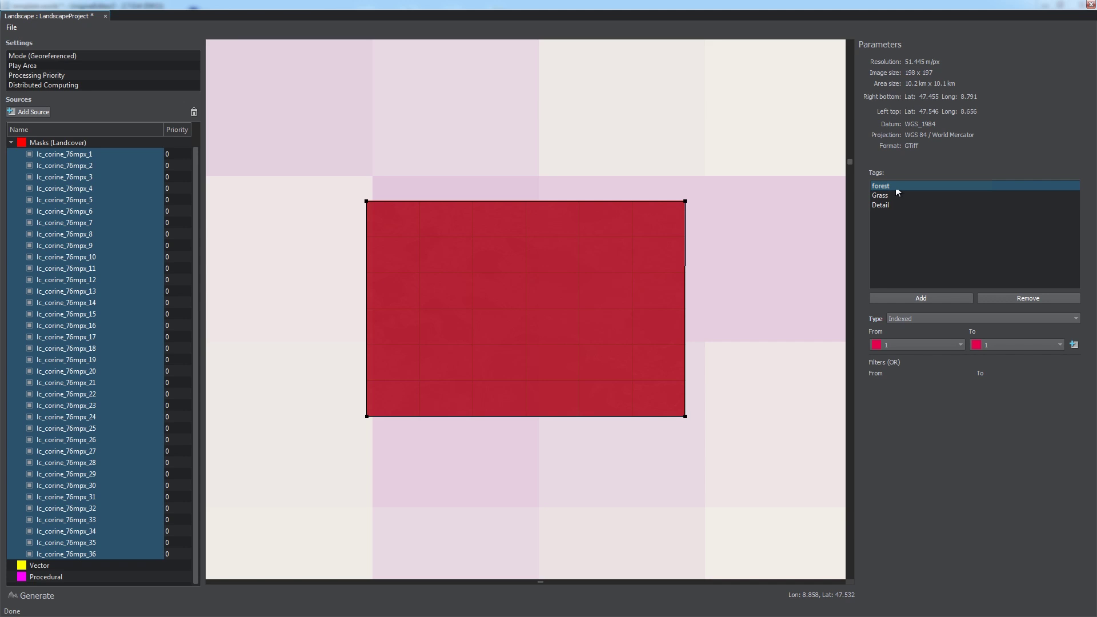
Give the forest tag a landcover filter covering classes 23 to 25.
left_click(910, 346)
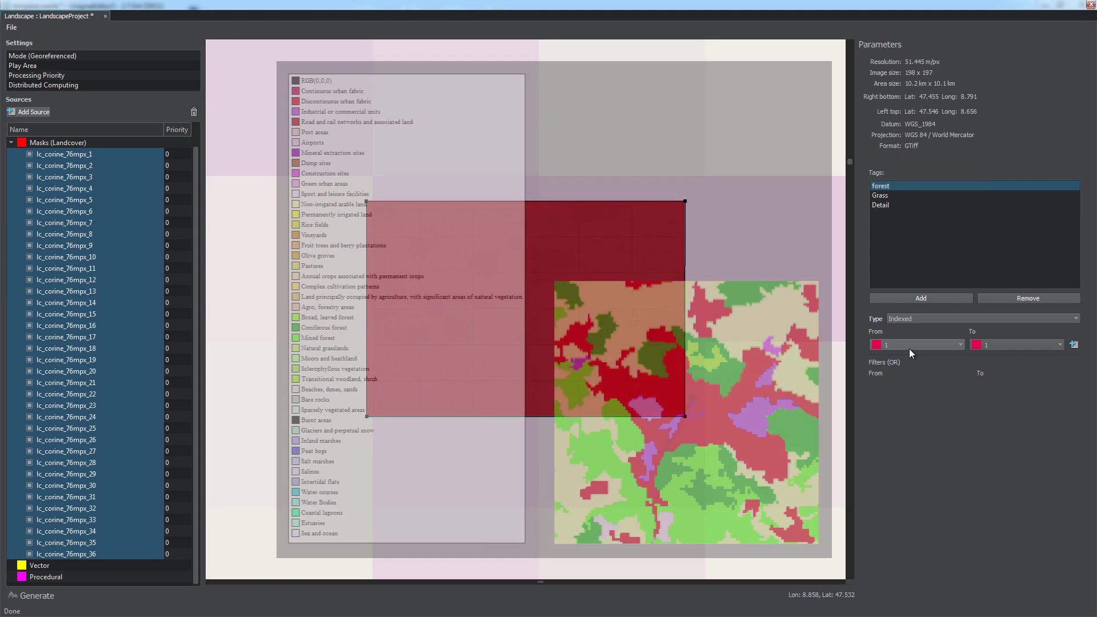
left_click_drag(961, 380, 961, 409)
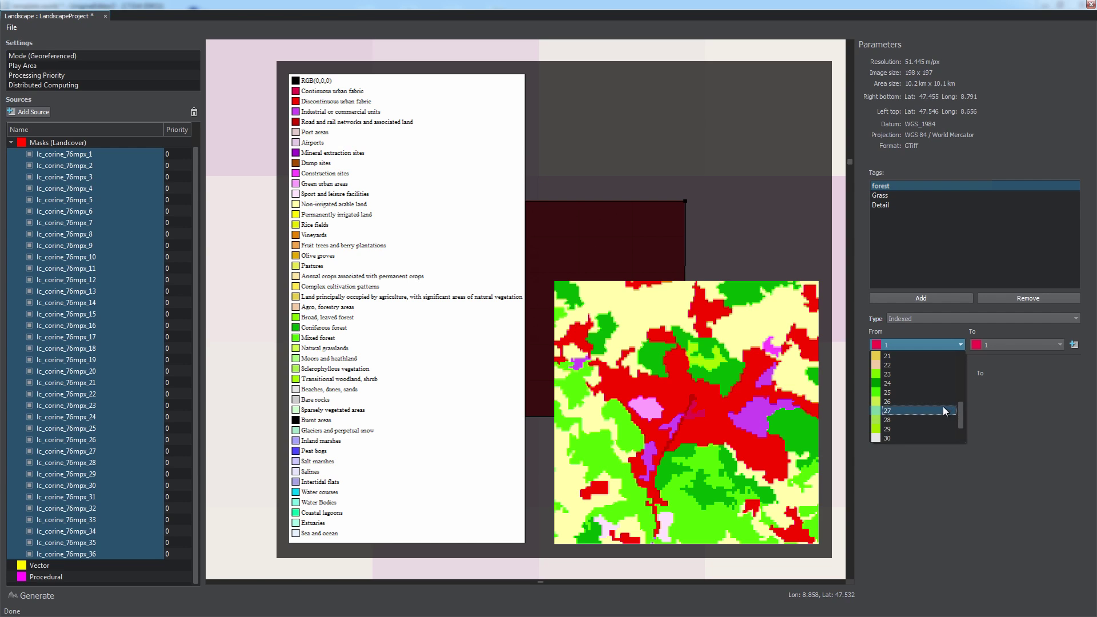
left_click(911, 374)
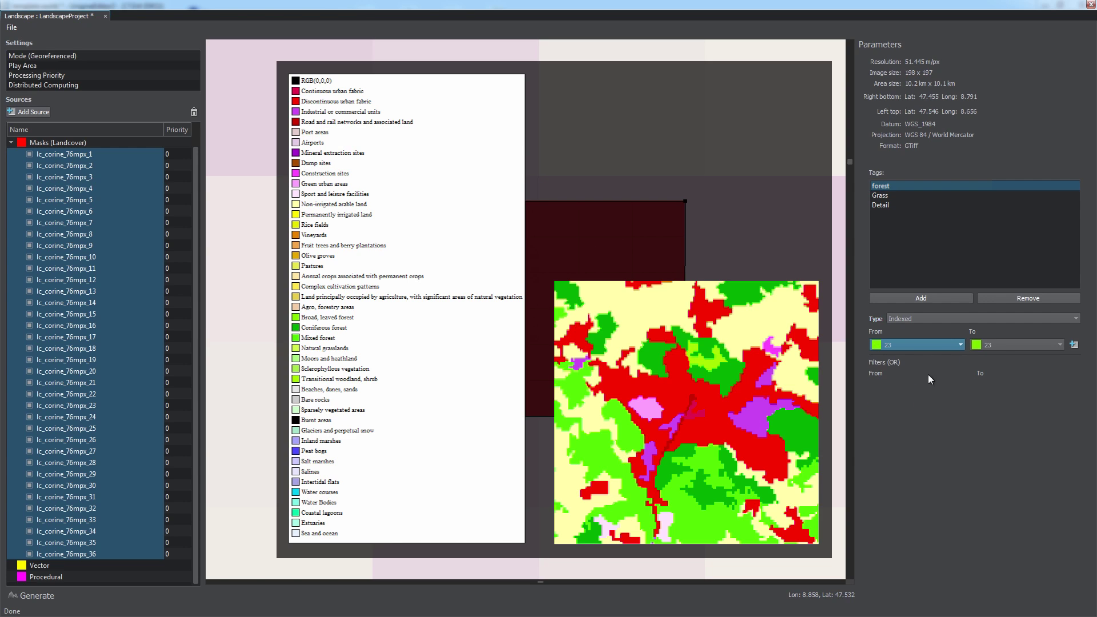
left_click(1011, 343)
scroll(1062, 395, "up", 2)
left_click(1000, 419)
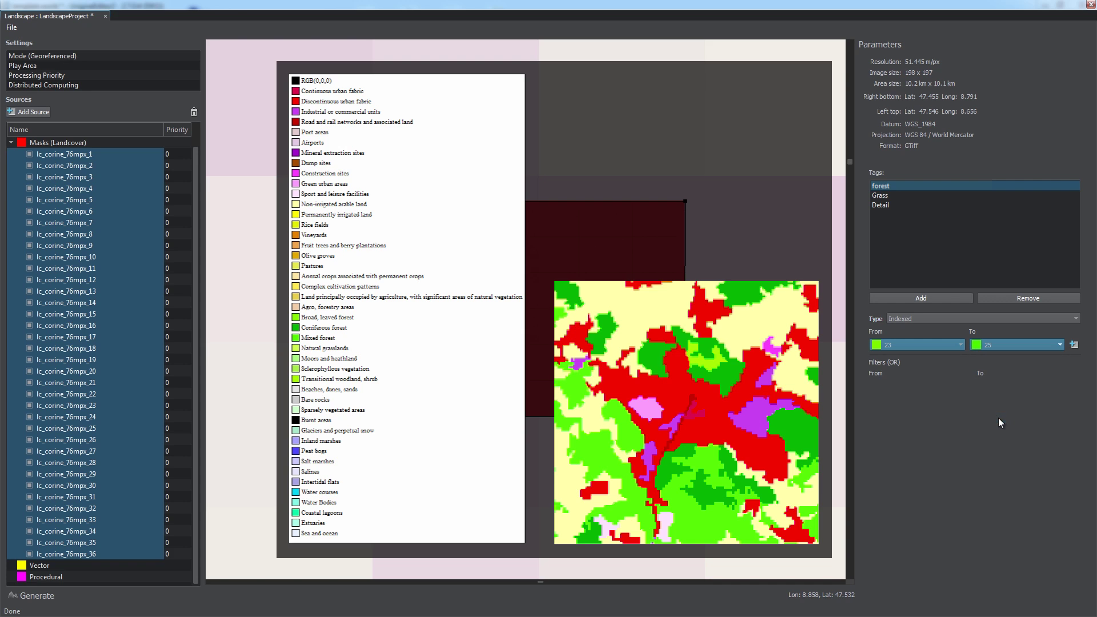
left_click(1074, 345)
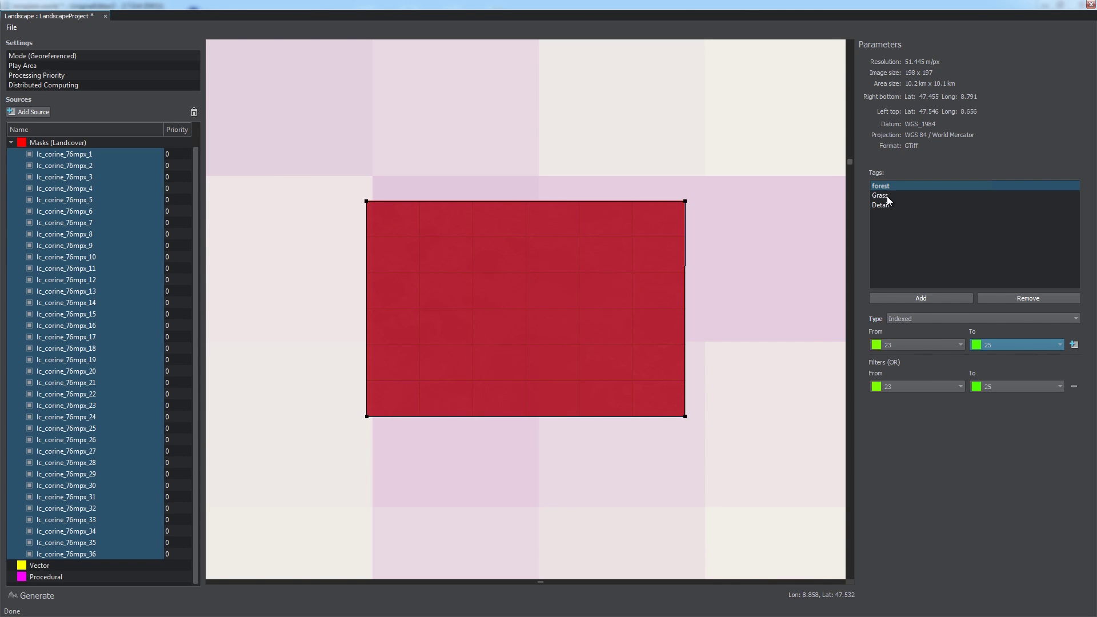
Give the Grass tag a filter for classes 23 to 24, then begin Detail's range.
left_click(888, 196)
left_click(912, 345)
scroll(961, 392, "down", 1)
scroll(961, 400, "down", 4)
left_click(908, 375)
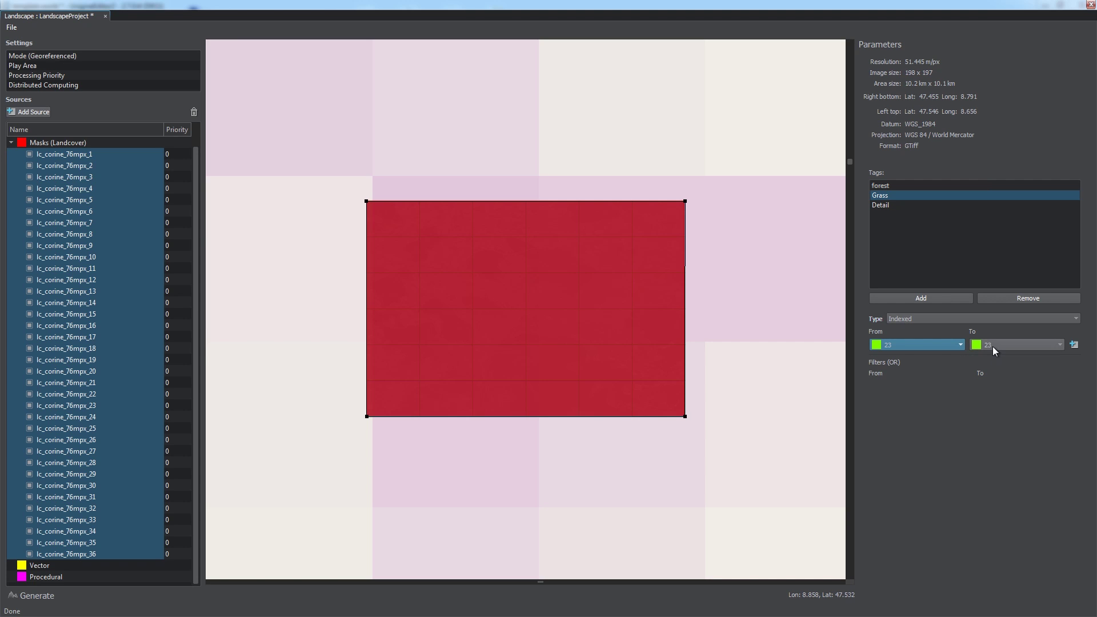
left_click(993, 345)
left_click(996, 423)
left_click(1074, 344)
left_click(892, 205)
left_click(900, 345)
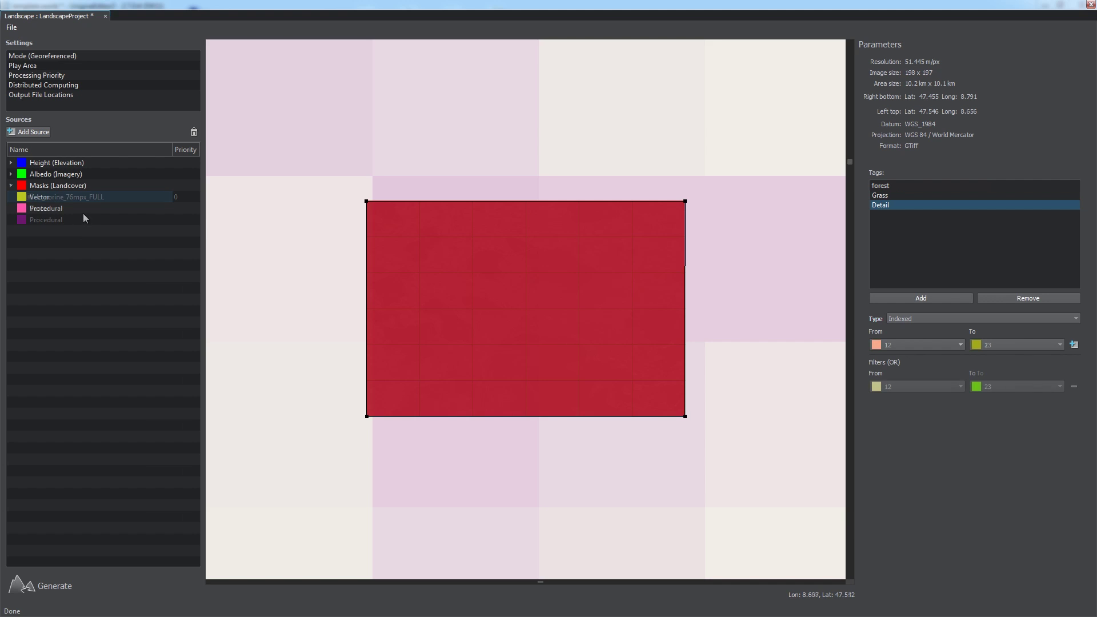
Enable the forest, Grass and Detail masks, creating a 7214.74 m, 51.445 m/px mask LOD.
left_click(69, 188)
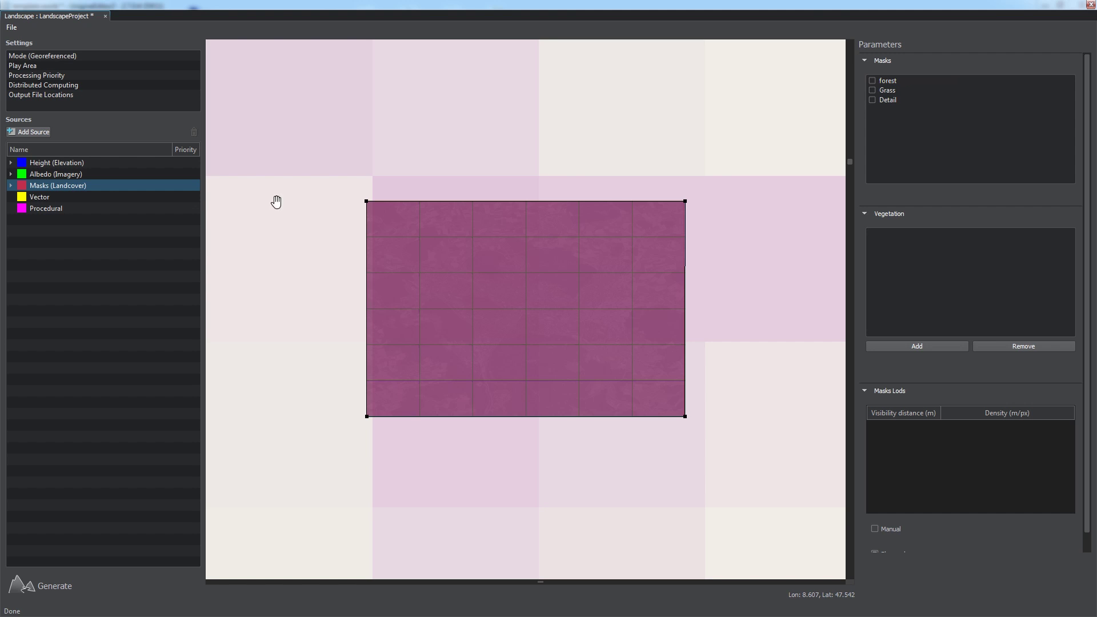
left_click(874, 83)
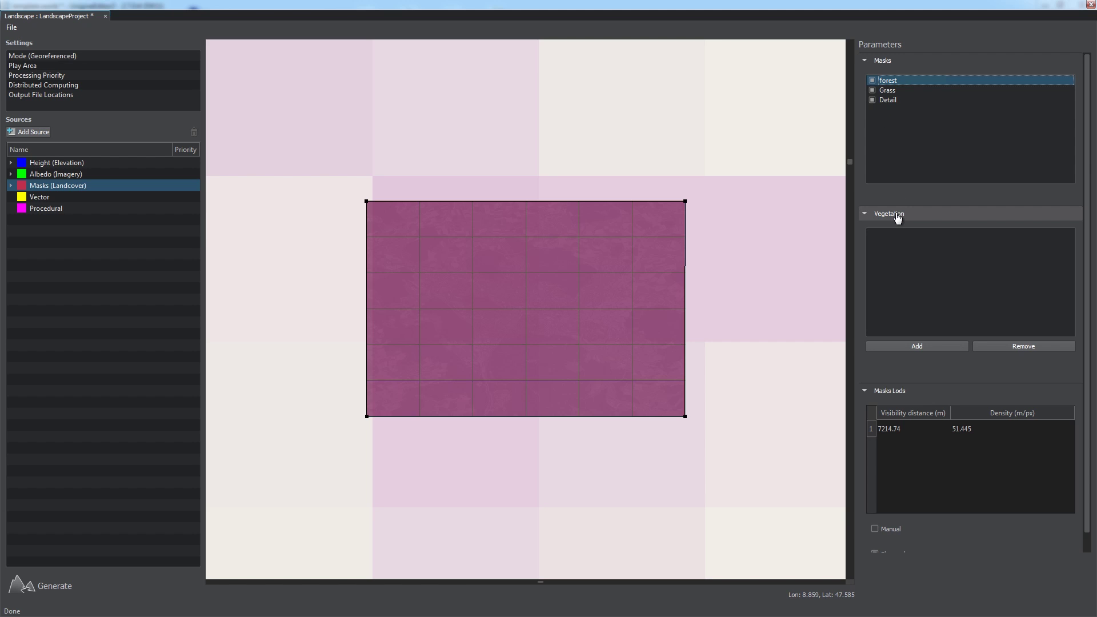
Add vegetation object Object_vegetation scattering Pine.node on the forest mask.
left_click(905, 346)
type("Object_vegetation")
left_click(546, 322)
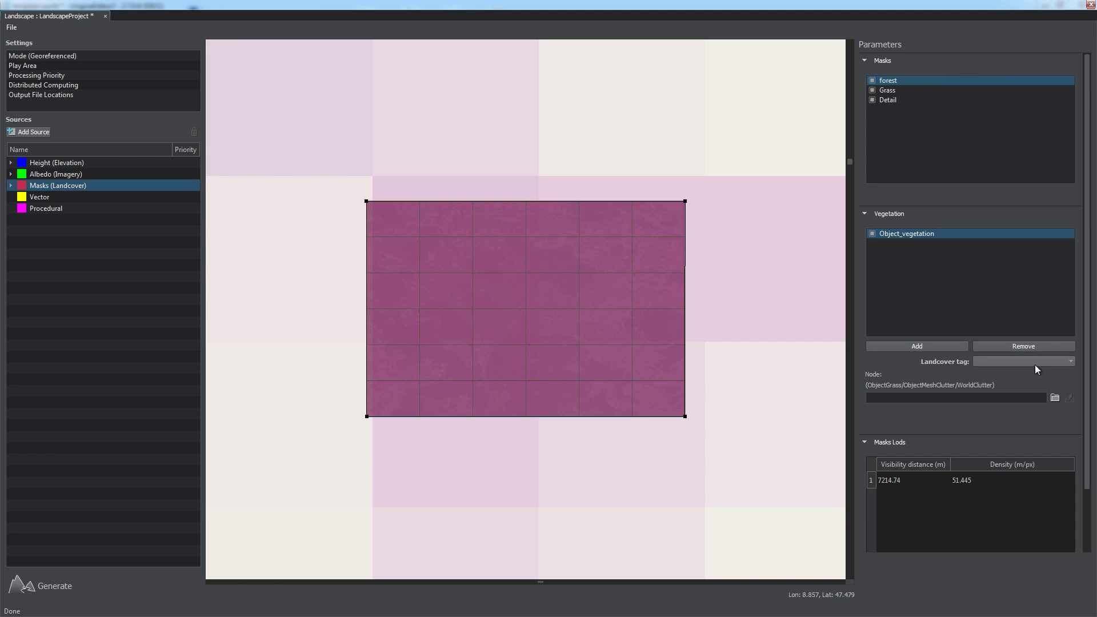
left_click(1034, 362)
left_click(1011, 372)
left_click(1055, 397)
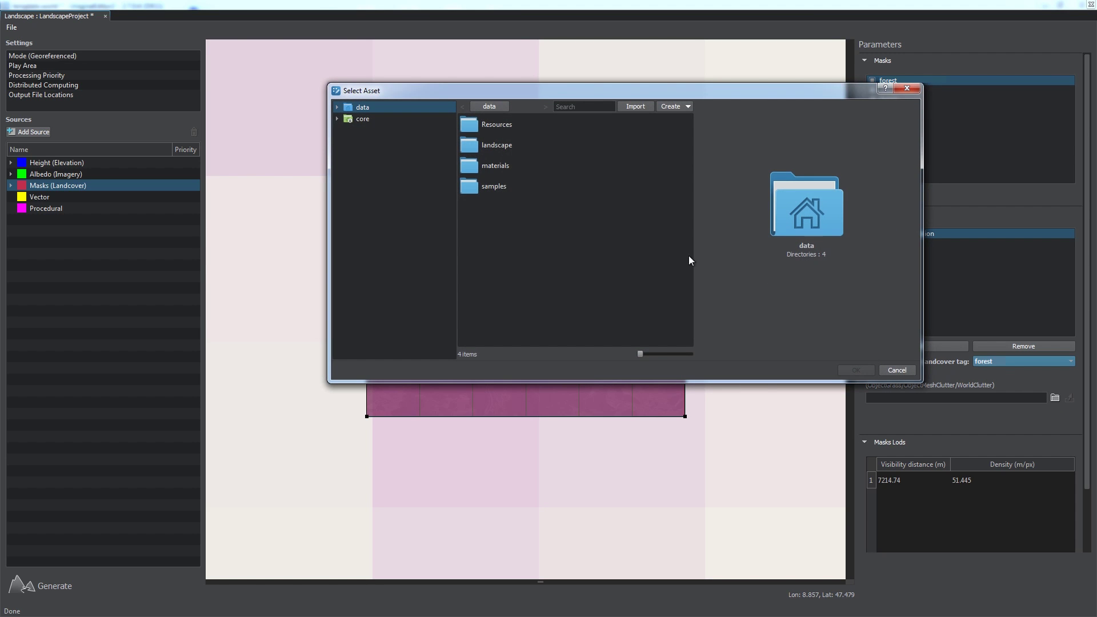
double_click(489, 129)
double_click(495, 165)
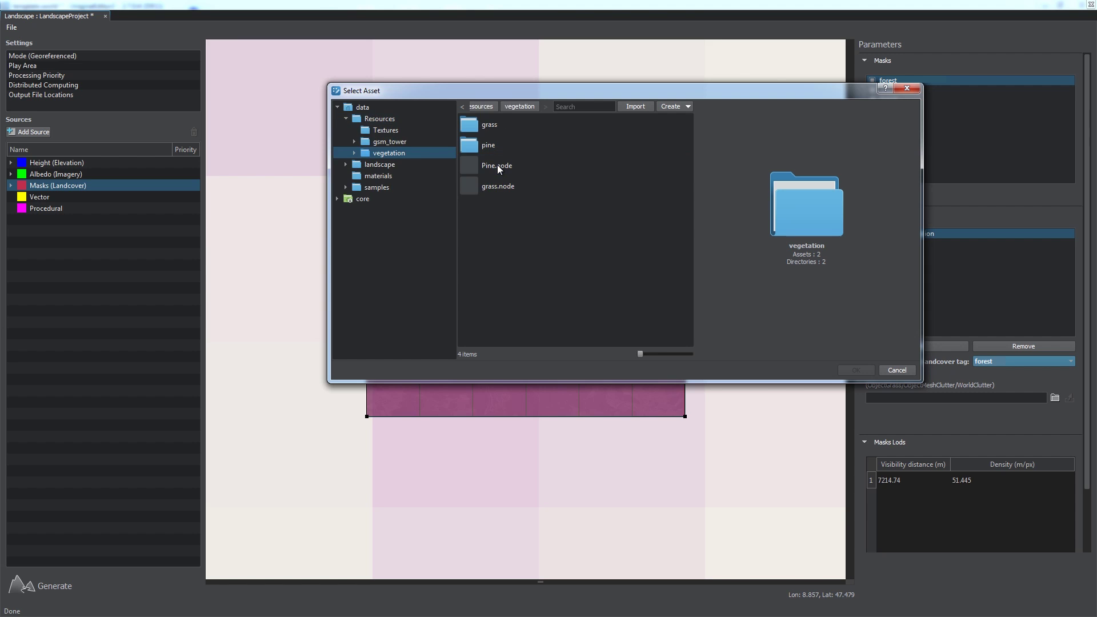
left_click(497, 165)
left_click(848, 371)
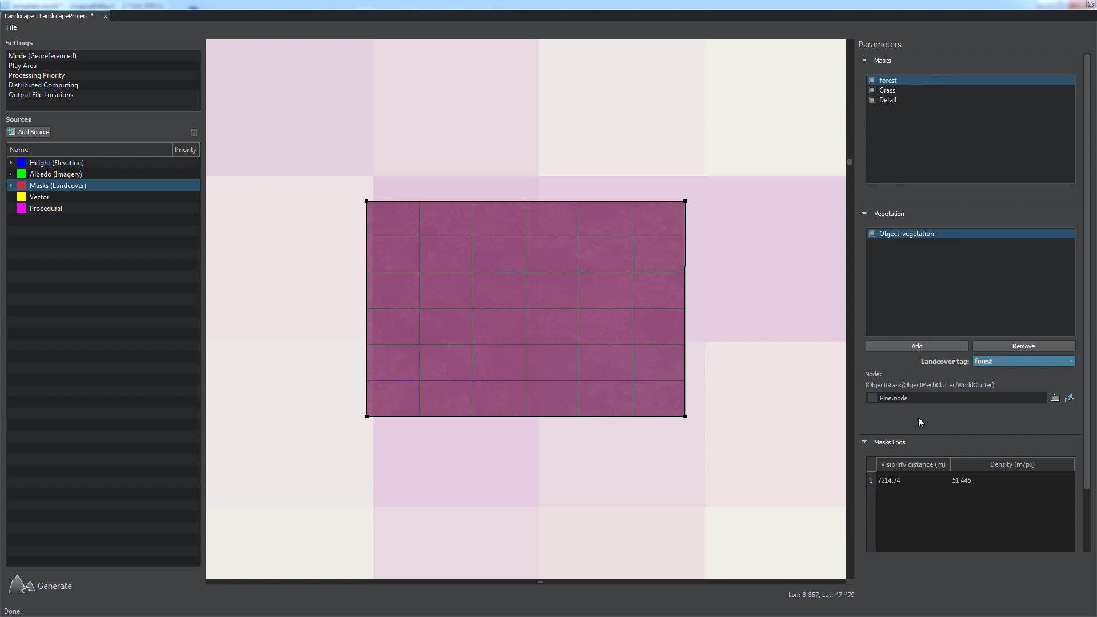
Add Object_Grass scattering grass.node on the Grass mask, then regenerate the landscape.
left_click(951, 345)
type("Grass")
left_click(547, 322)
left_click(985, 361)
left_click(985, 371)
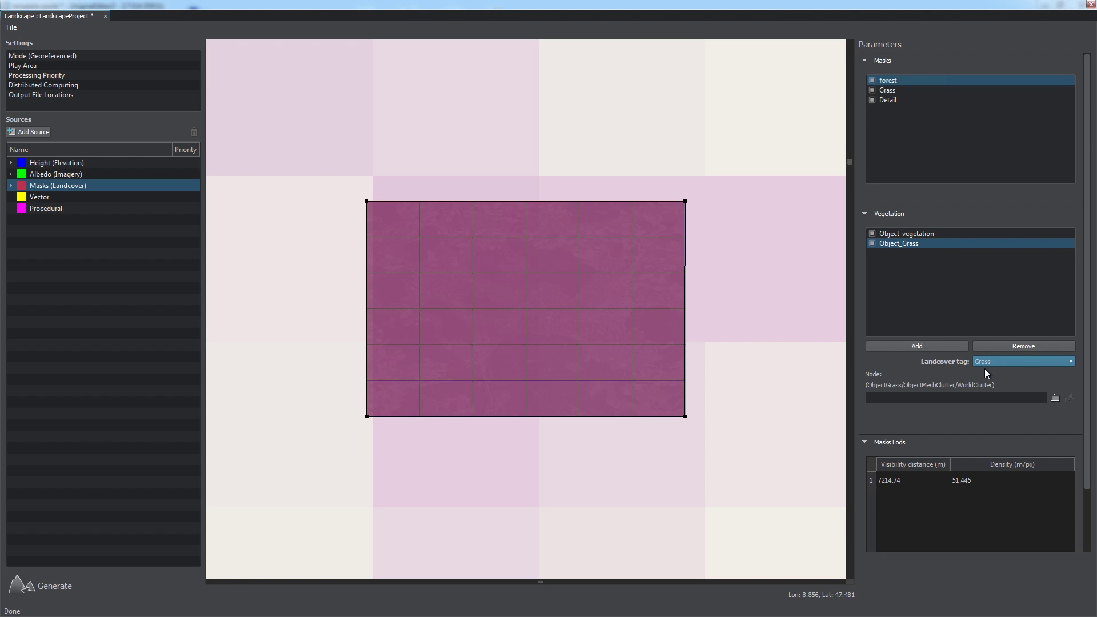
left_click(1056, 398)
left_click(503, 184)
left_click(866, 373)
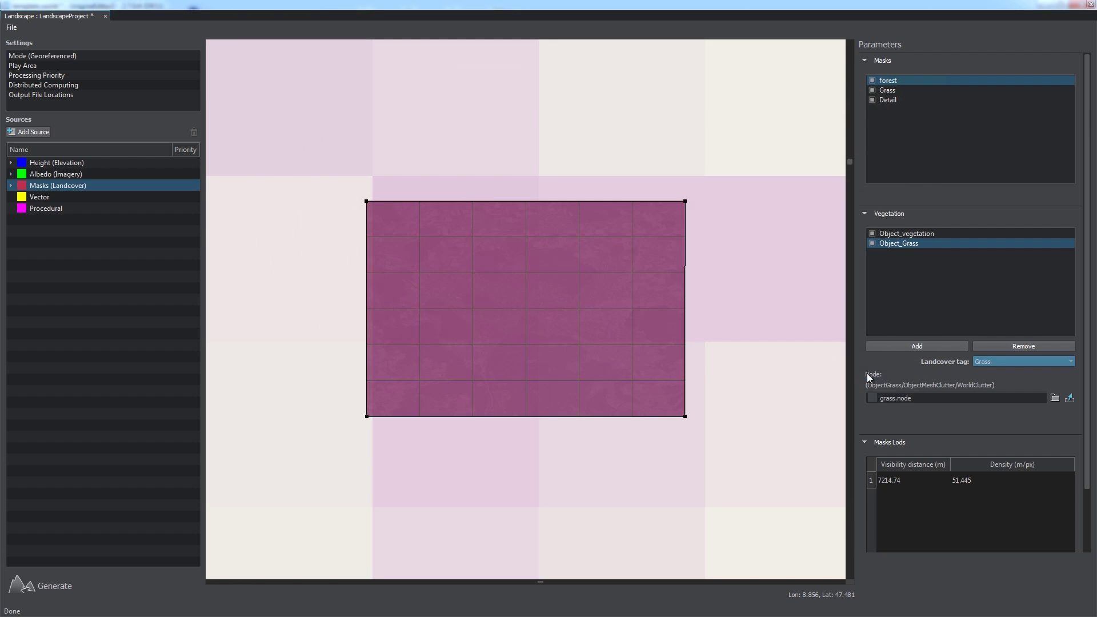
left_click(43, 588)
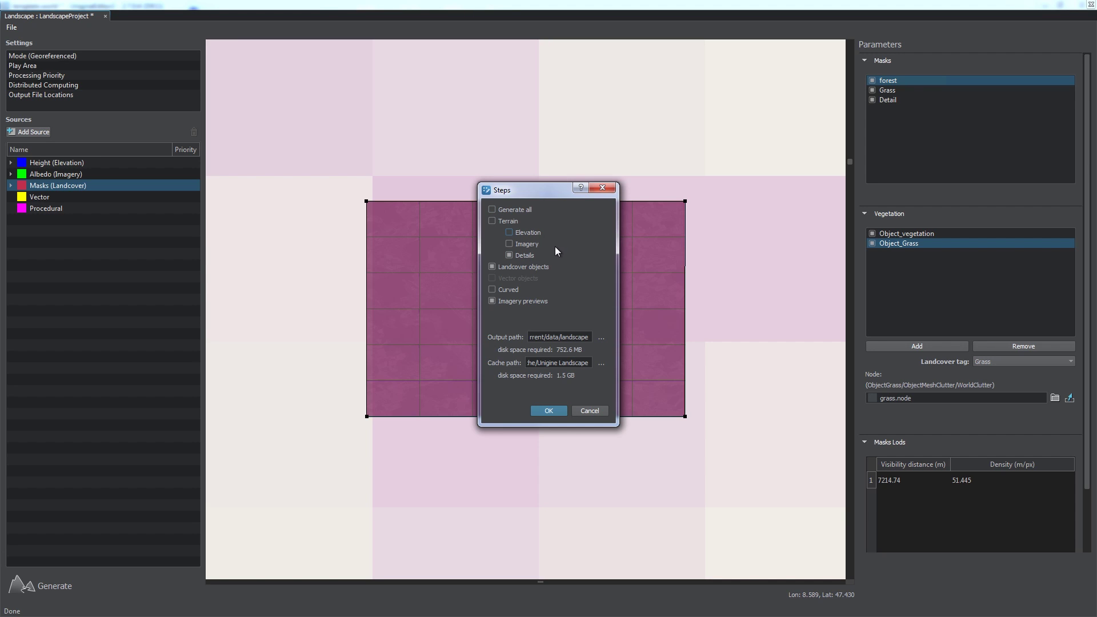
left_click(547, 411)
left_click(1090, 5)
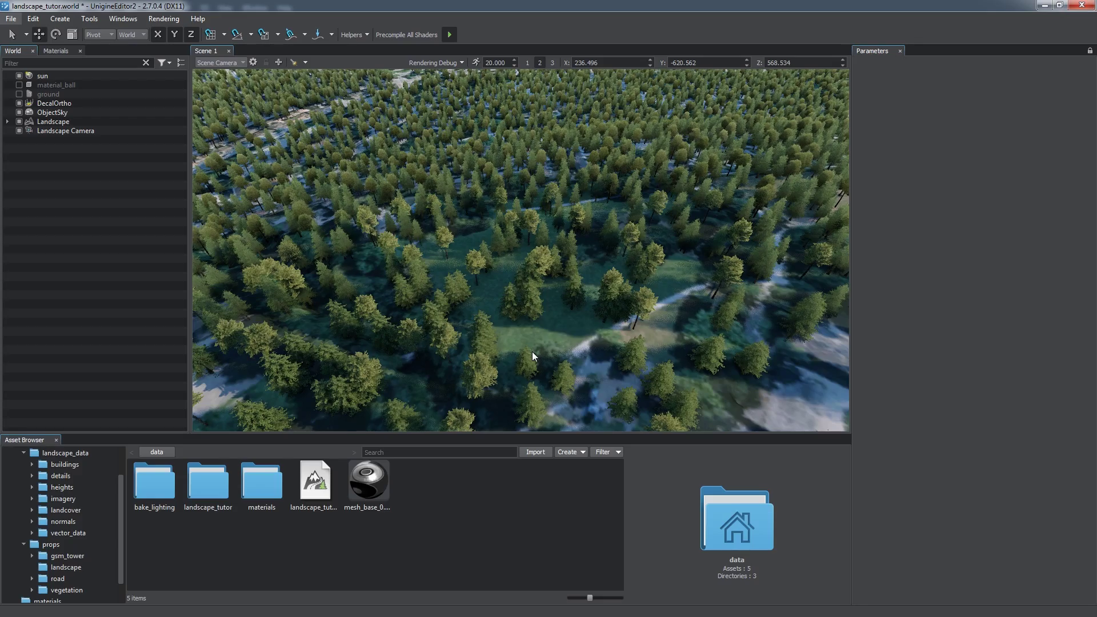
right_click_drag(531, 346, 559, 261)
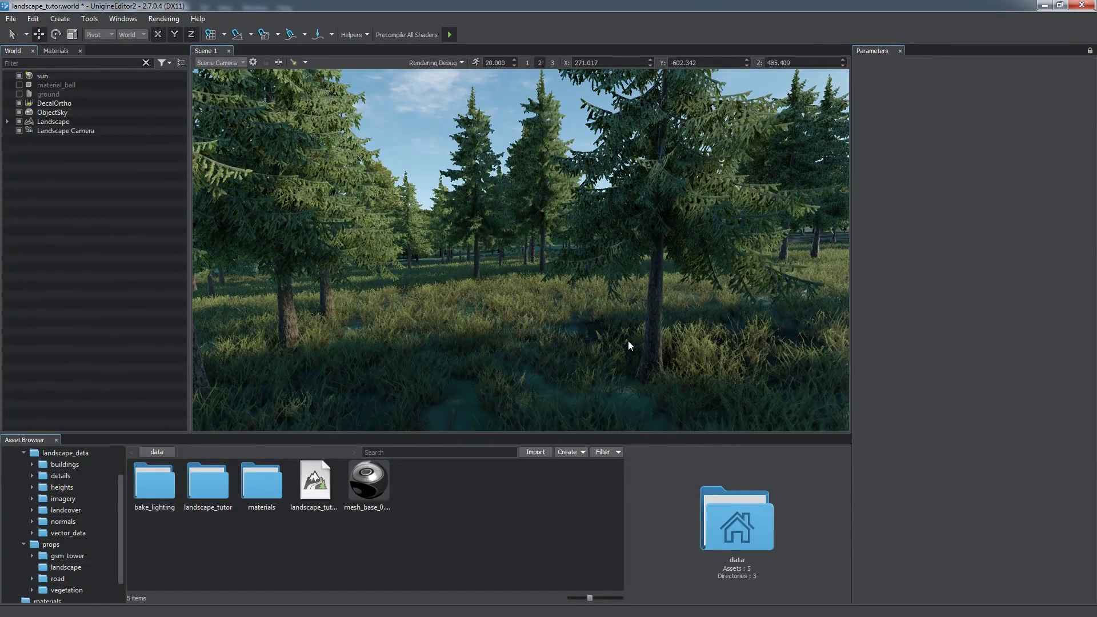
right_click_drag(587, 363, 739, 374)
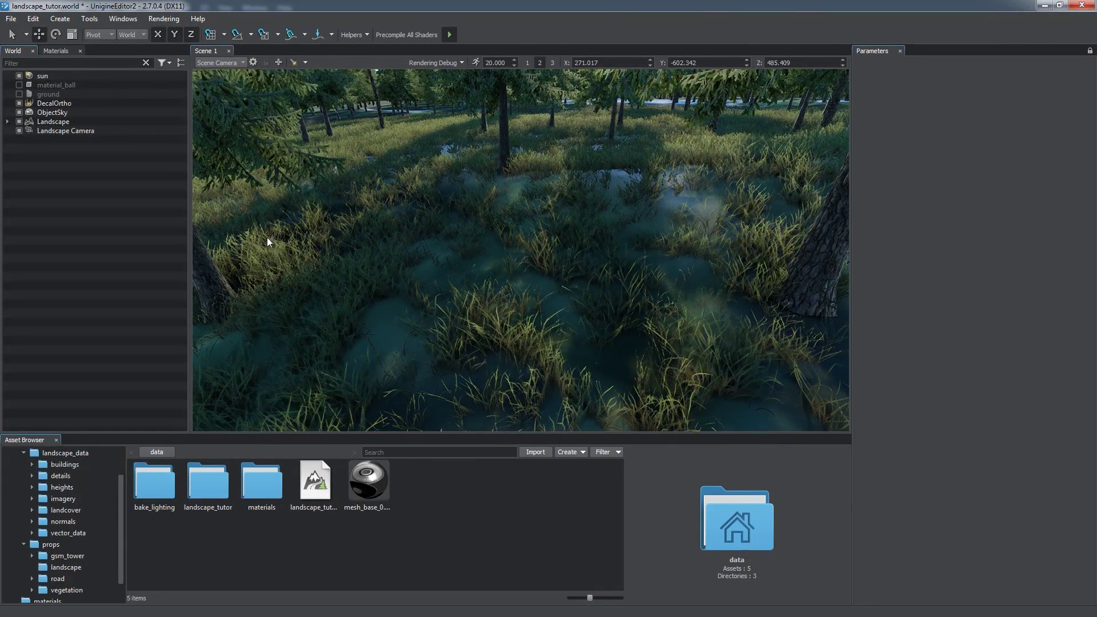
Add Detail 0 - Overlay to the Landscape's Terrain Global details.
left_click(54, 122)
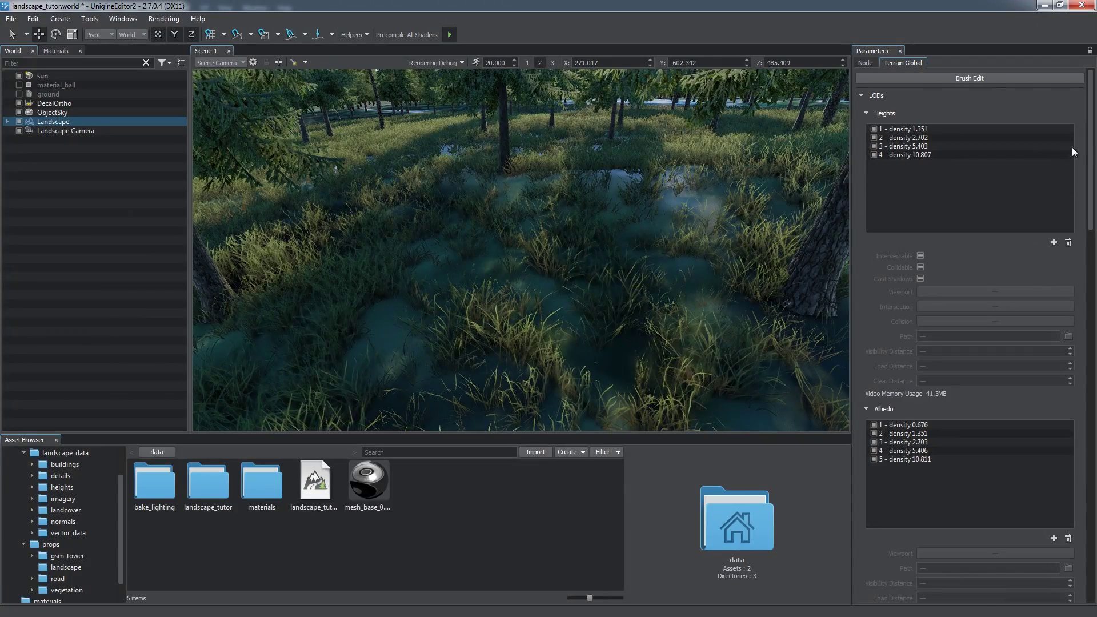
scroll(1073, 285, "down", 5)
scroll(1072, 354, "down", 4)
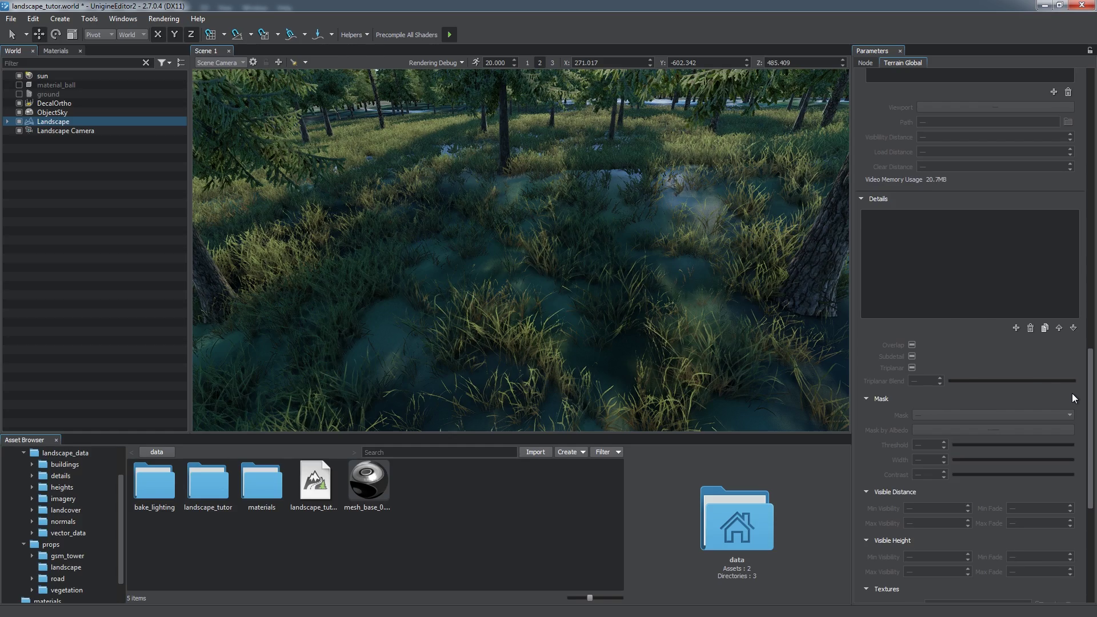
left_click(1019, 327)
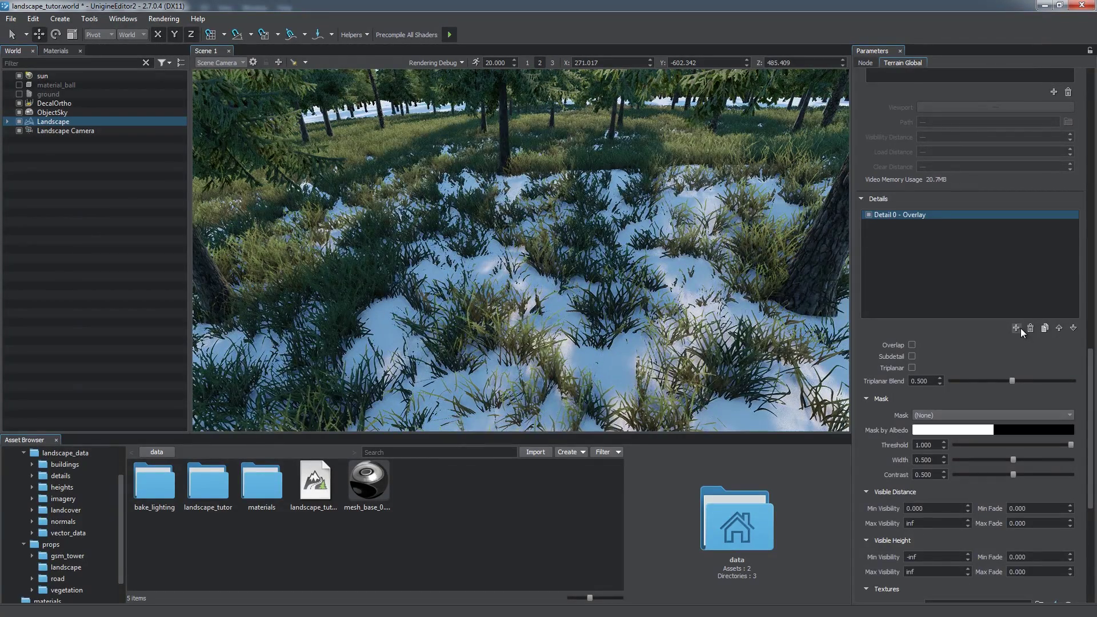
left_click_drag(1087, 373, 1091, 391)
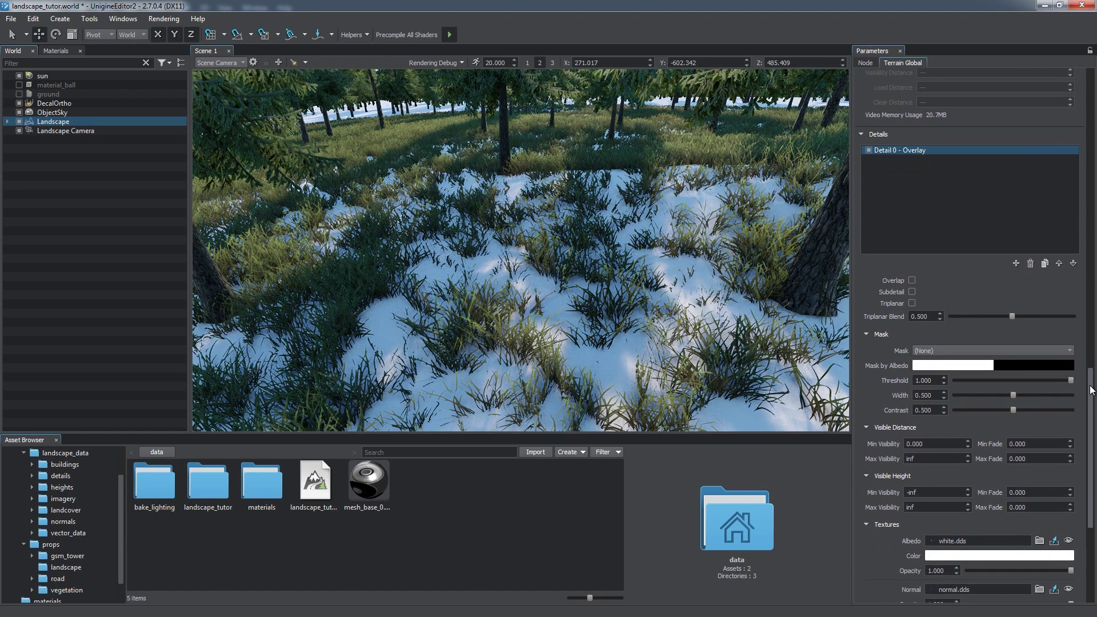
Restrict the detail to the detail mask and sample the teal ground colour as its albedo mask.
left_click(1038, 351)
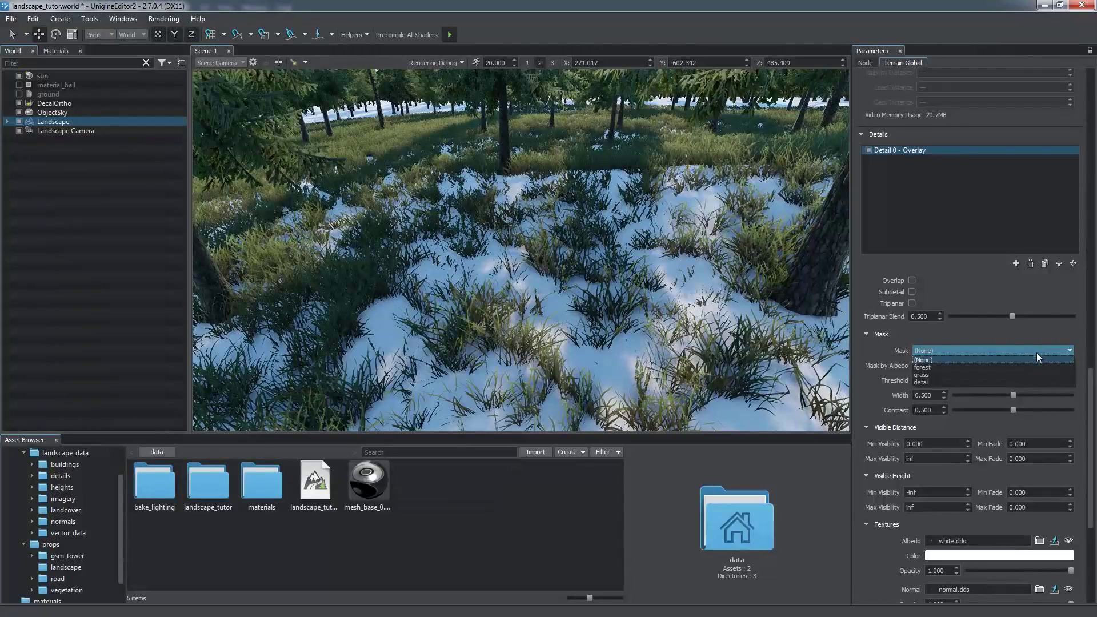
left_click(1023, 382)
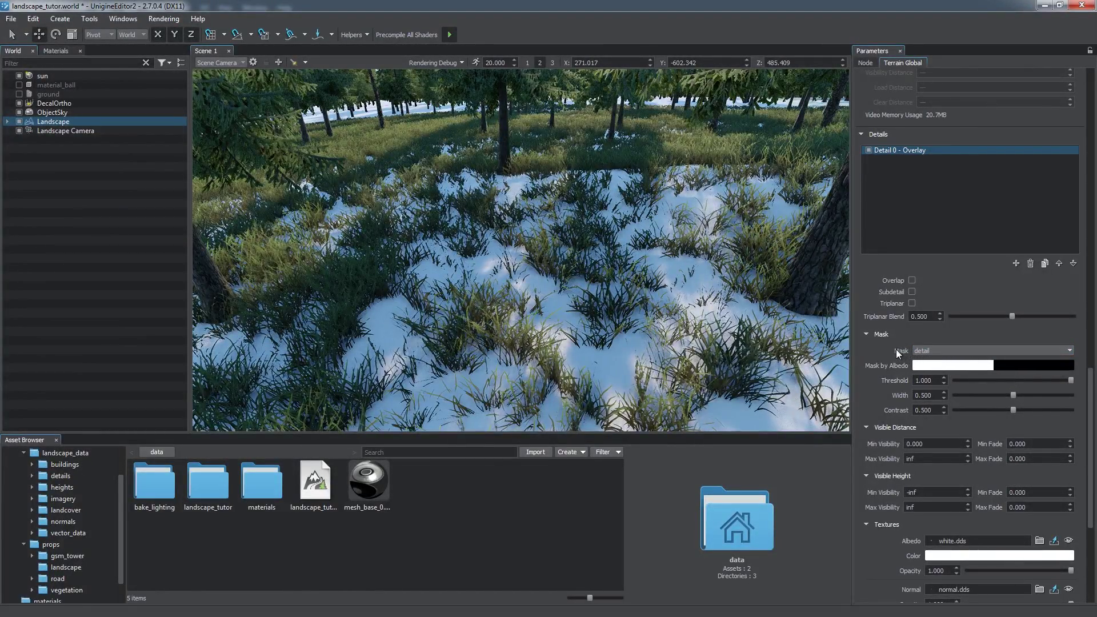
right_click_drag(724, 289, 622, 351)
left_click(1000, 365)
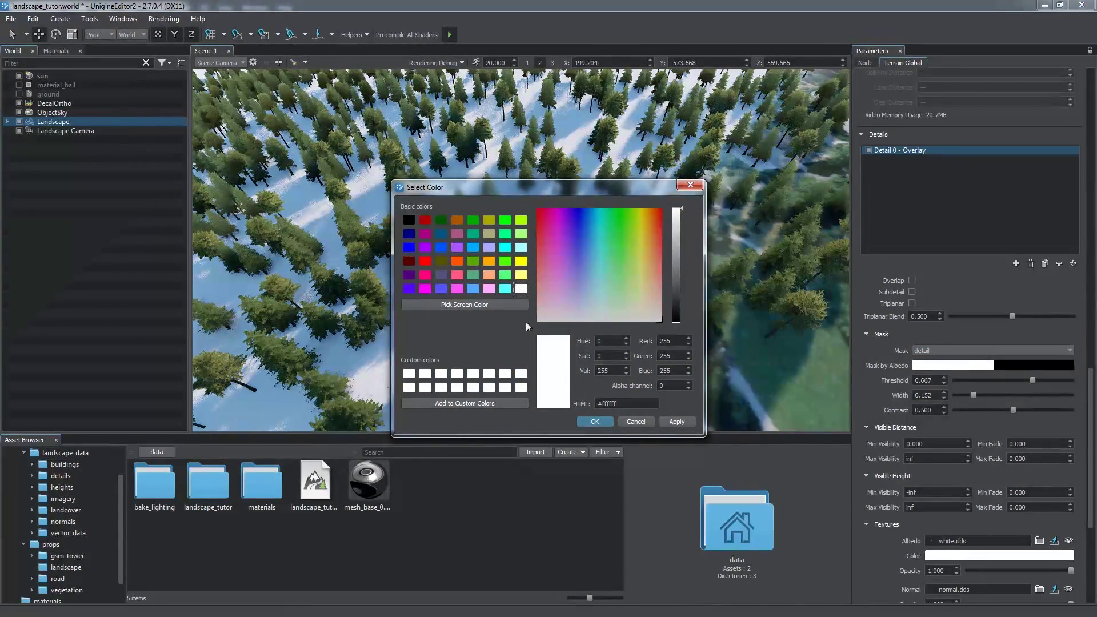
left_click(481, 303)
left_click(777, 359)
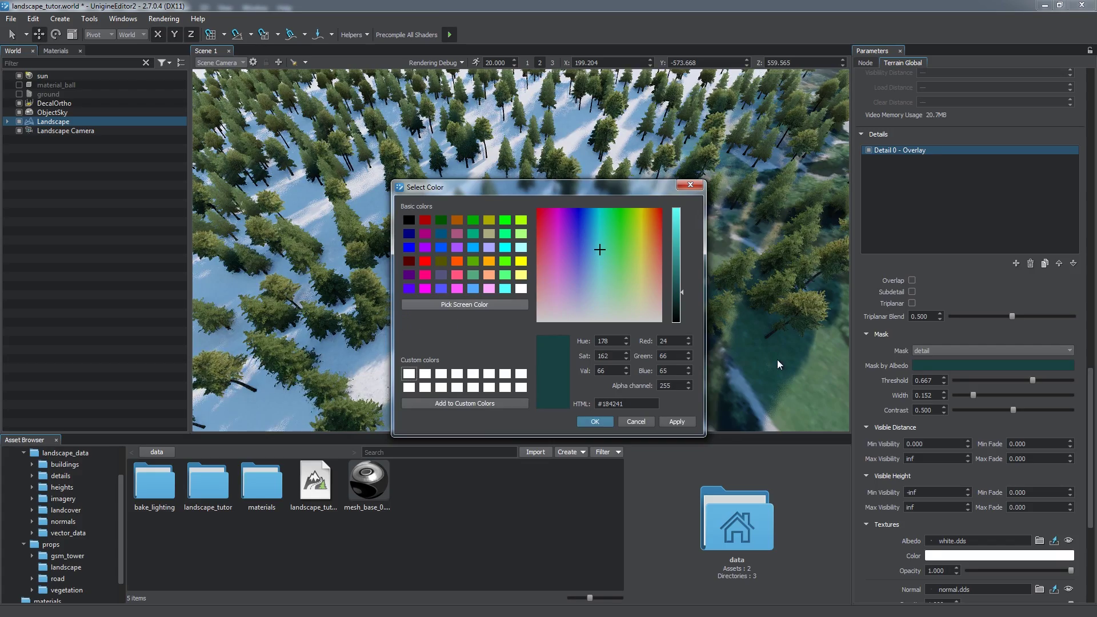
left_click(594, 422)
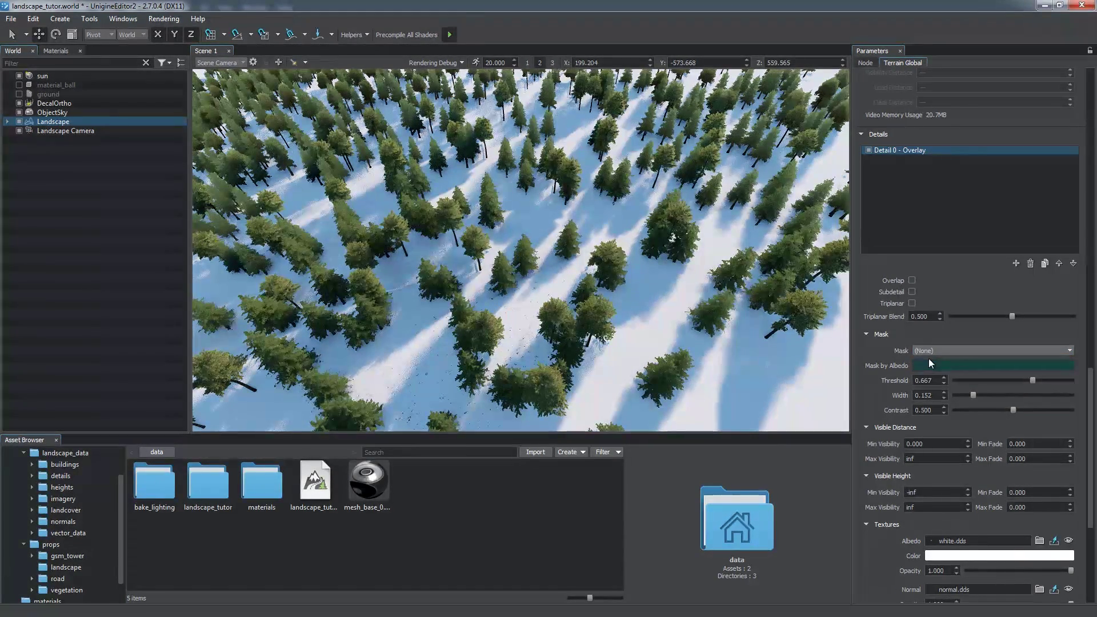
left_click_drag(1029, 380, 1057, 409)
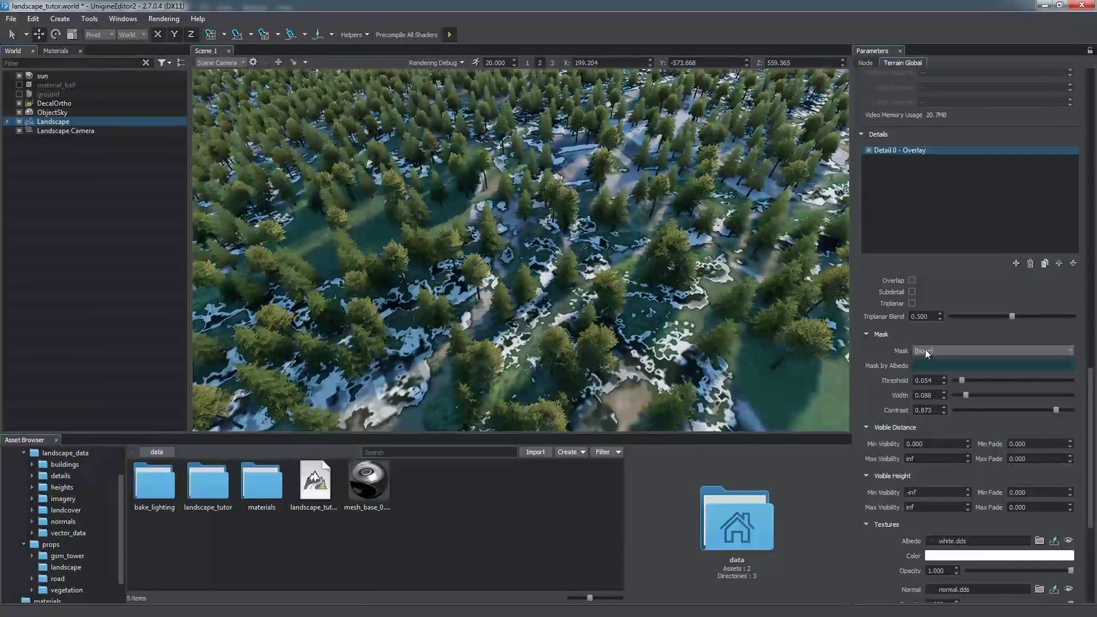
Reselect the detail mask, set mask colour alpha to 0, and tune threshold 0.451, width 0.353, contrast 0.676.
left_click(927, 353)
left_click(927, 379)
left_click(1013, 364)
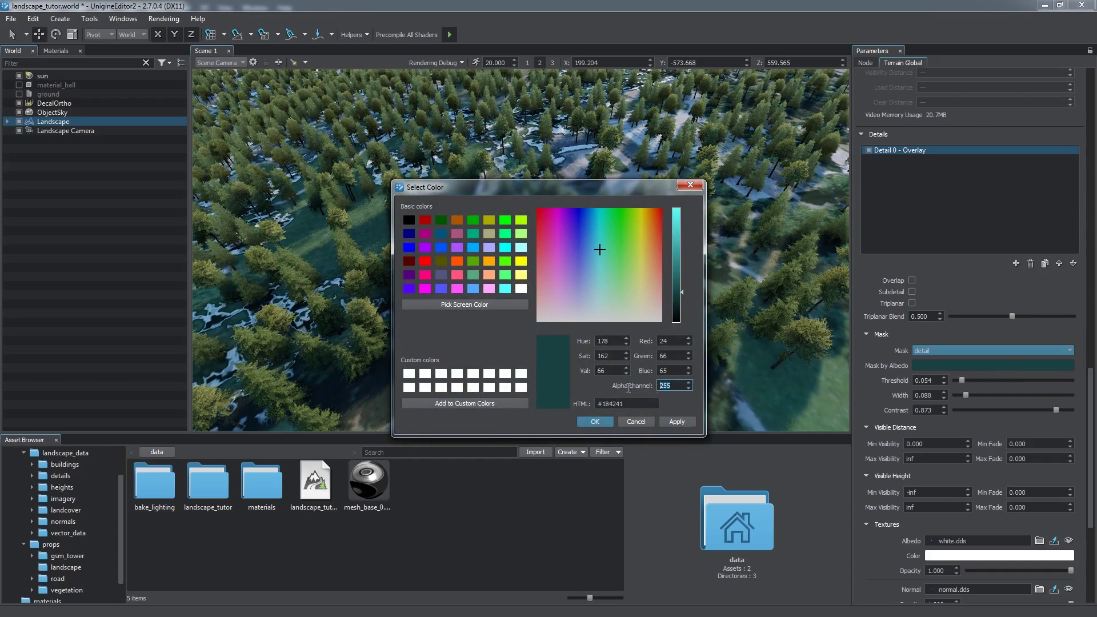
type("0")
left_click(595, 422)
left_click_drag(1089, 400, 1087, 473)
Assign grass_1_alb.jpg and grass_1_n.tga as detail albedo and normal, then update texture arrays.
left_click(66, 566)
left_click_drag(207, 482, 960, 303)
left_click_drag(261, 482, 914, 350)
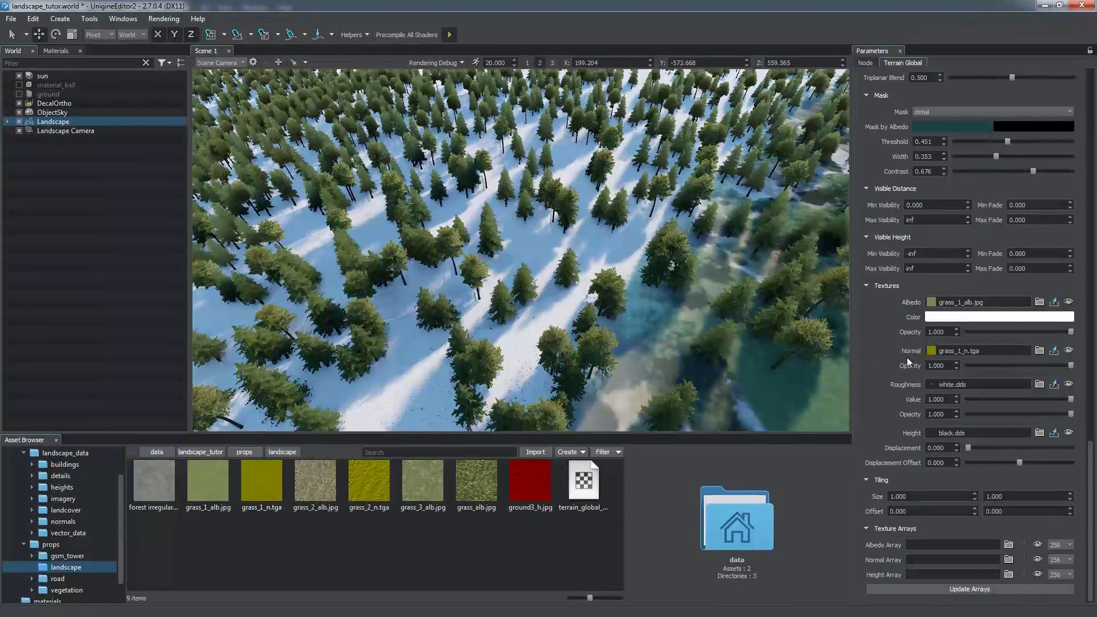
left_click(913, 585)
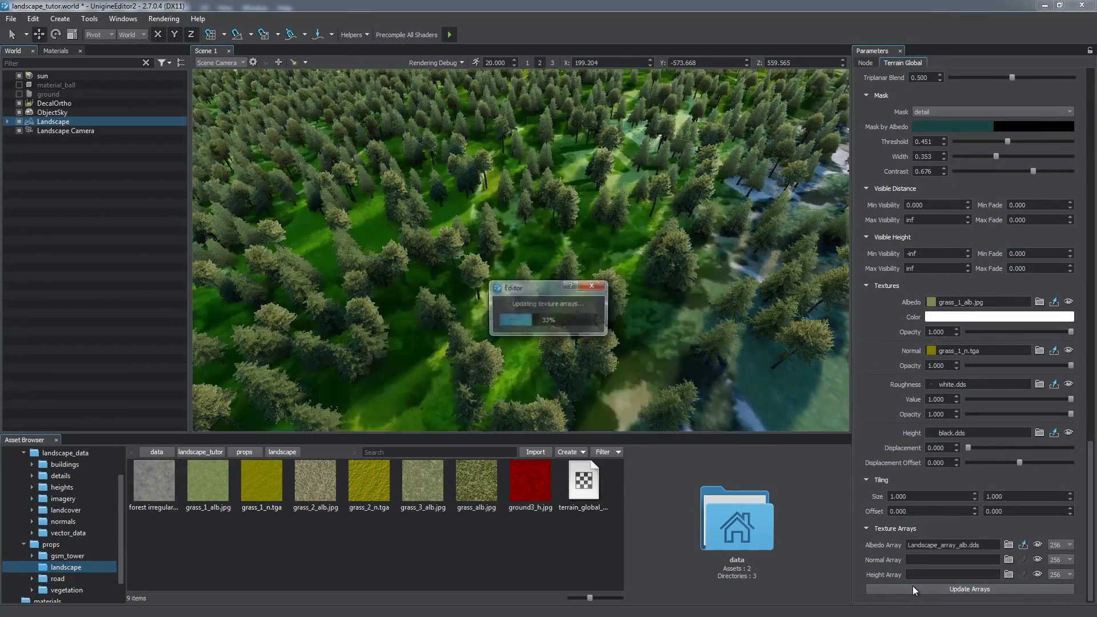
right_click_drag(671, 380, 607, 360)
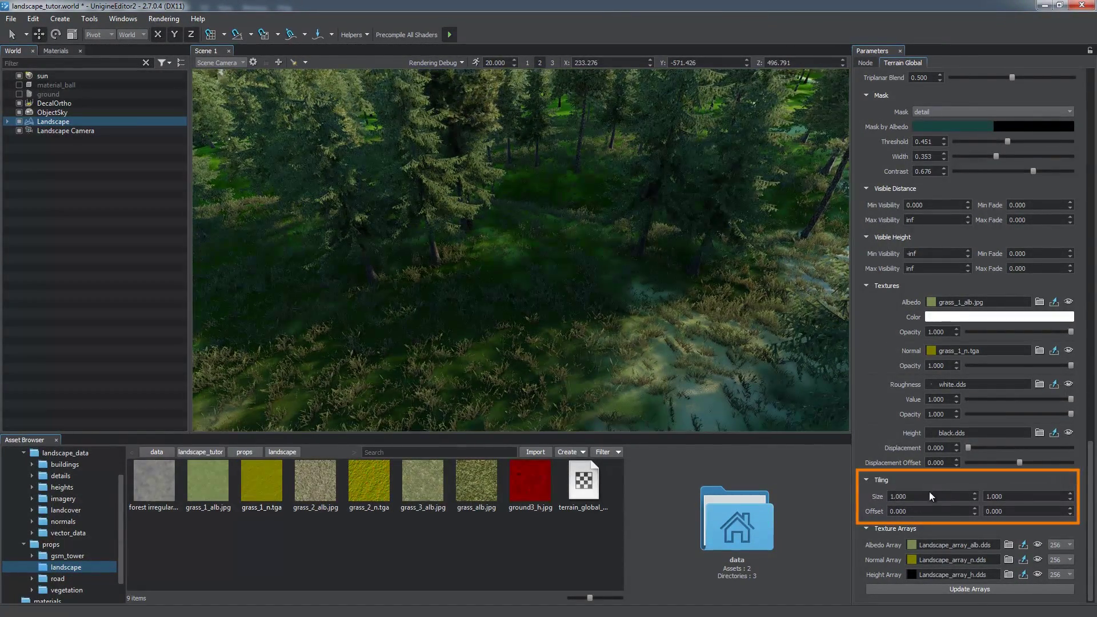
Set Detail 0's tiling size to 3 × 3, enable Overlap, and raise albedo opacity to 1.000.
left_click_drag(928, 492, 861, 498)
type("3")
key("Tab")
type("3")
key("Return")
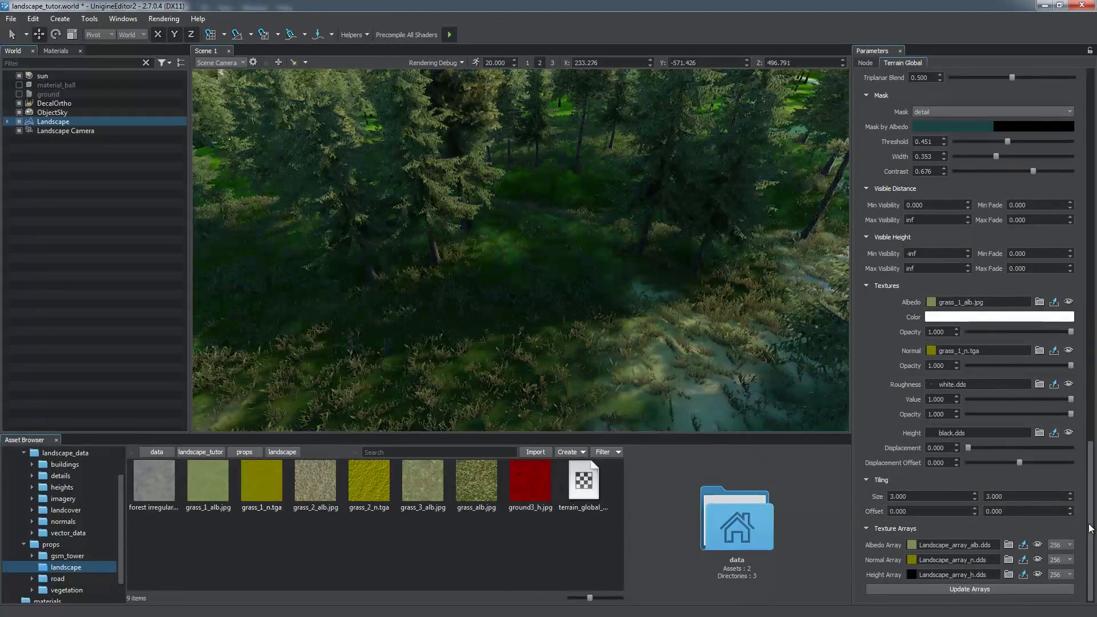
left_click_drag(1091, 529, 973, 401)
left_click(912, 411)
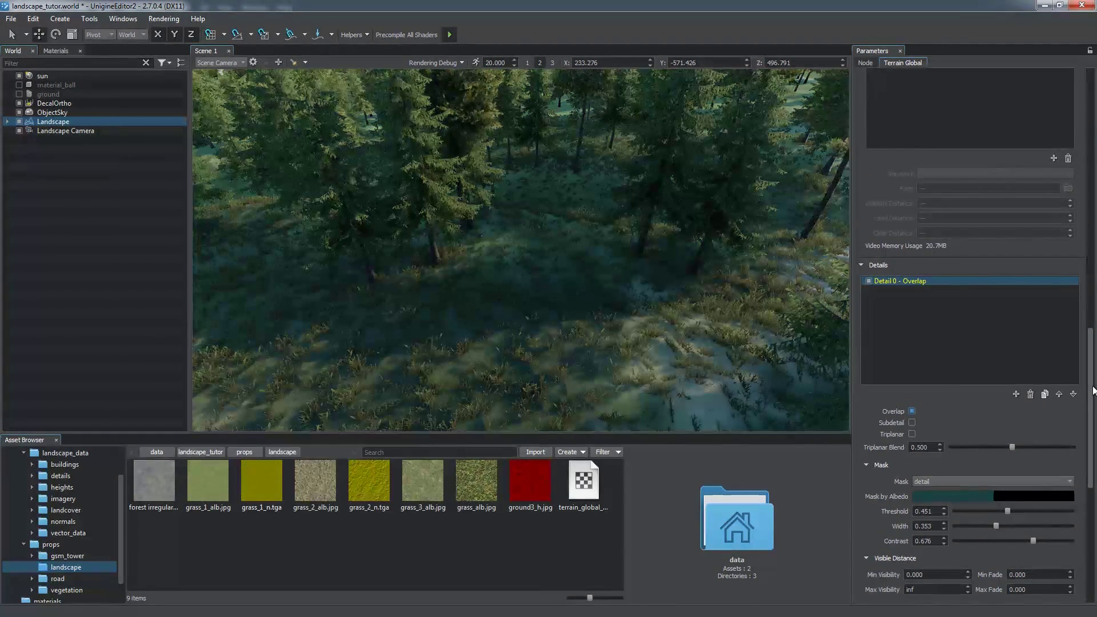
left_click_drag(1093, 391, 1089, 423)
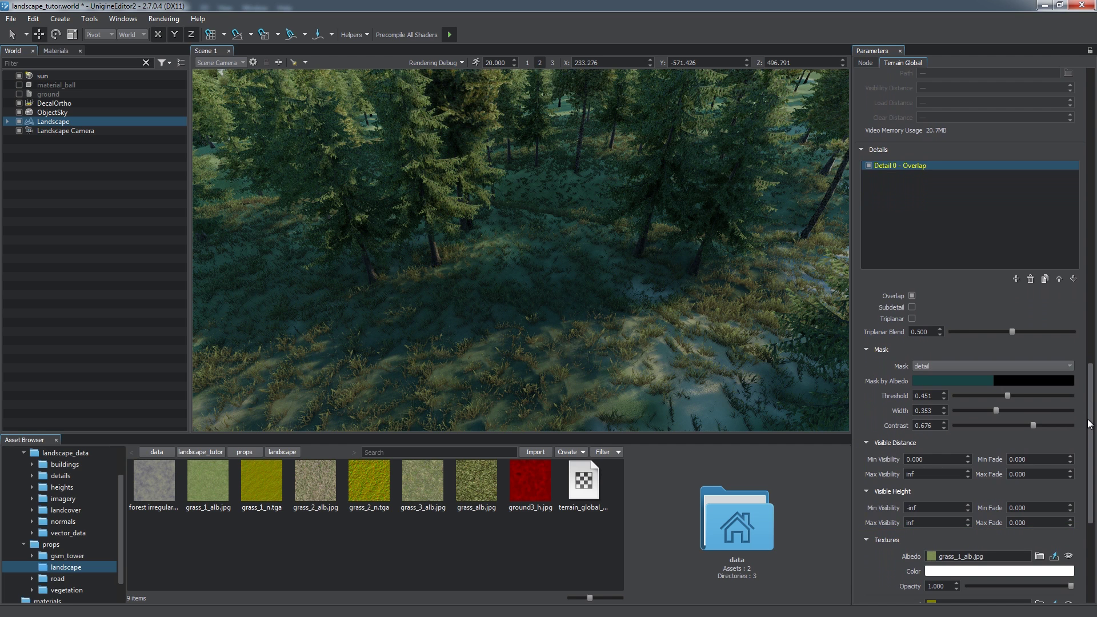
left_click_drag(1088, 424, 1088, 481)
left_click_drag(1071, 393, 1079, 394)
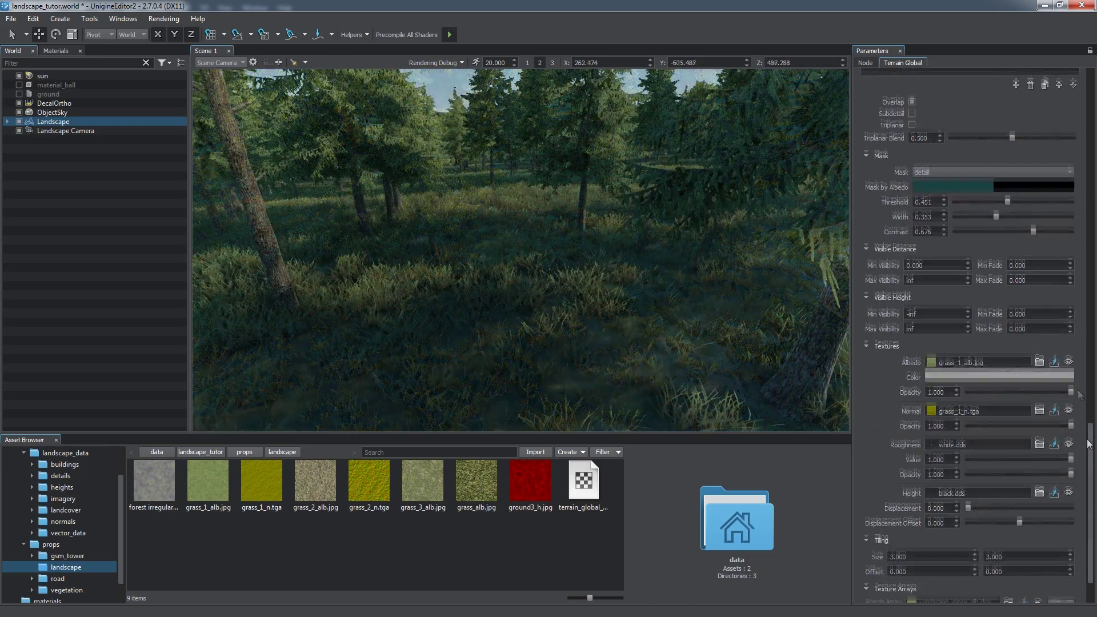
scroll(1064, 347, "up", 8)
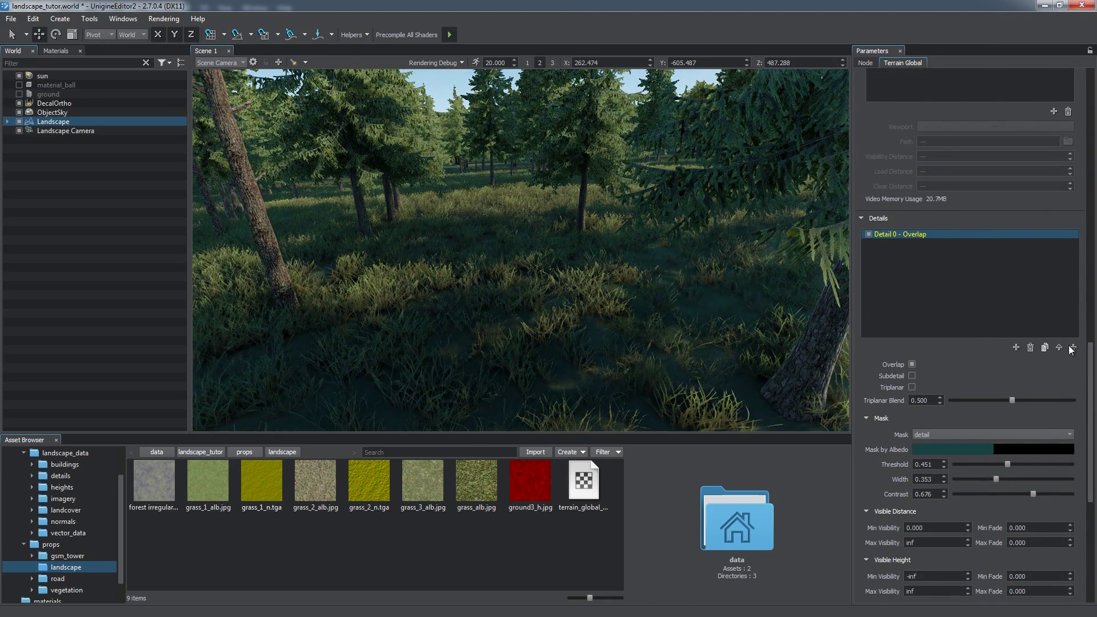
Add Detail 1 as an overlapping subdetail of Detail 0.
left_click(1016, 346)
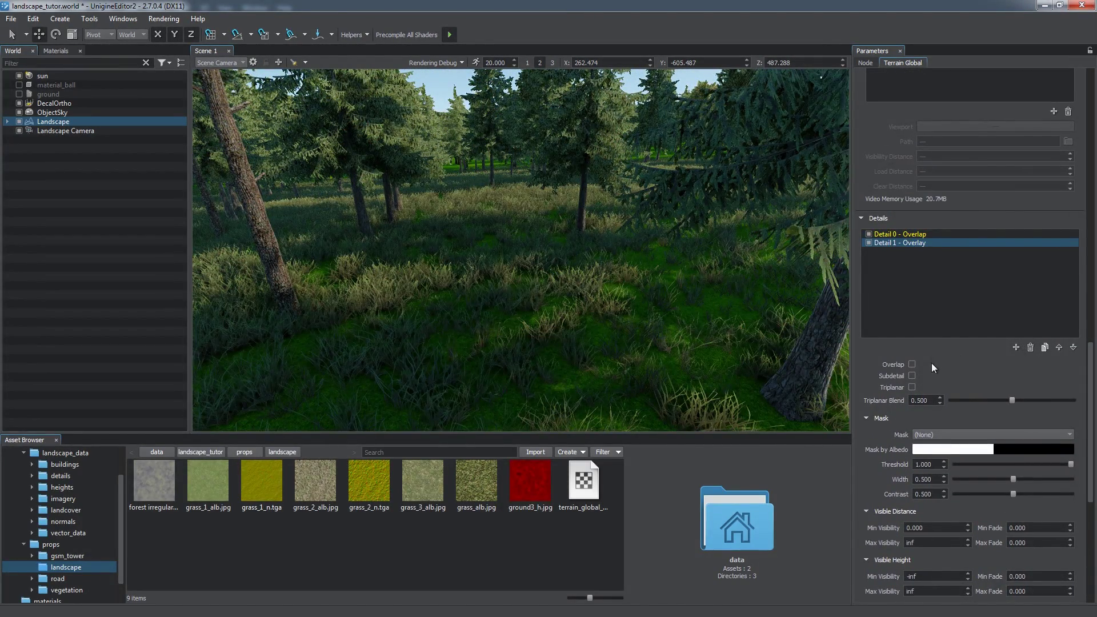
left_click(912, 376)
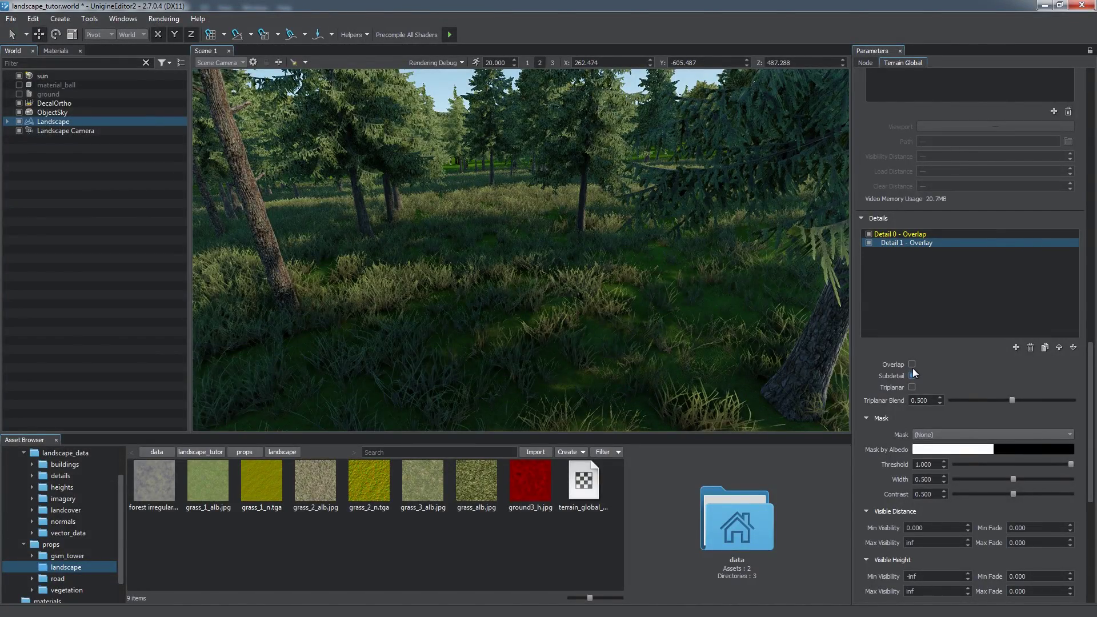
left_click(912, 364)
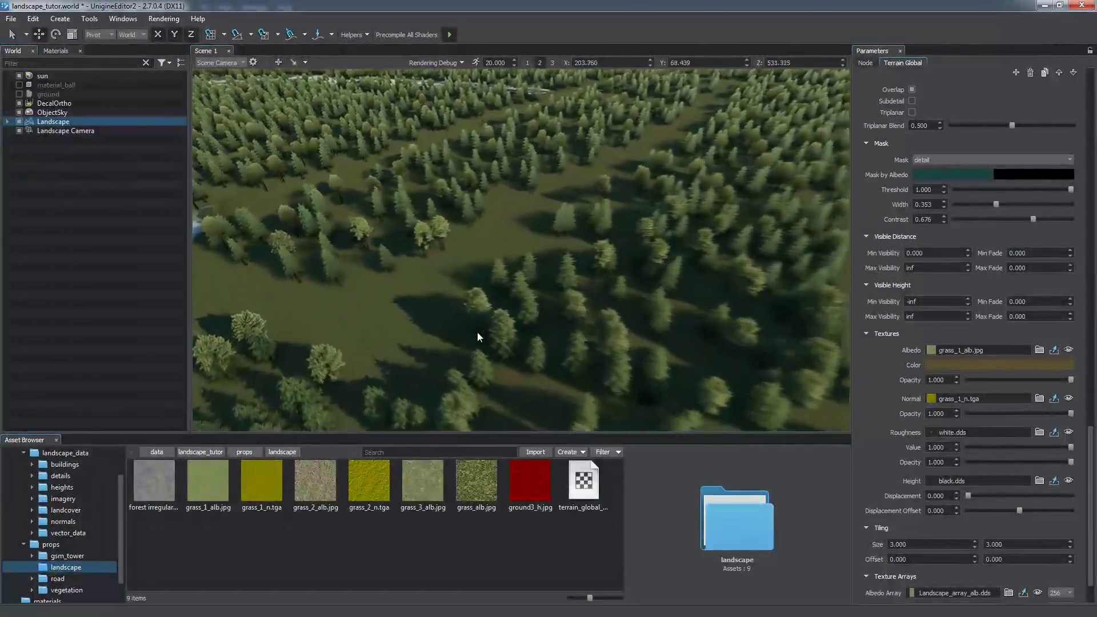
mouse_move(477, 332)
right_mouse_down()
mouse_move(465, 317)
mouse_move(437, 337)
mouse_move(483, 342)
right_mouse_up()
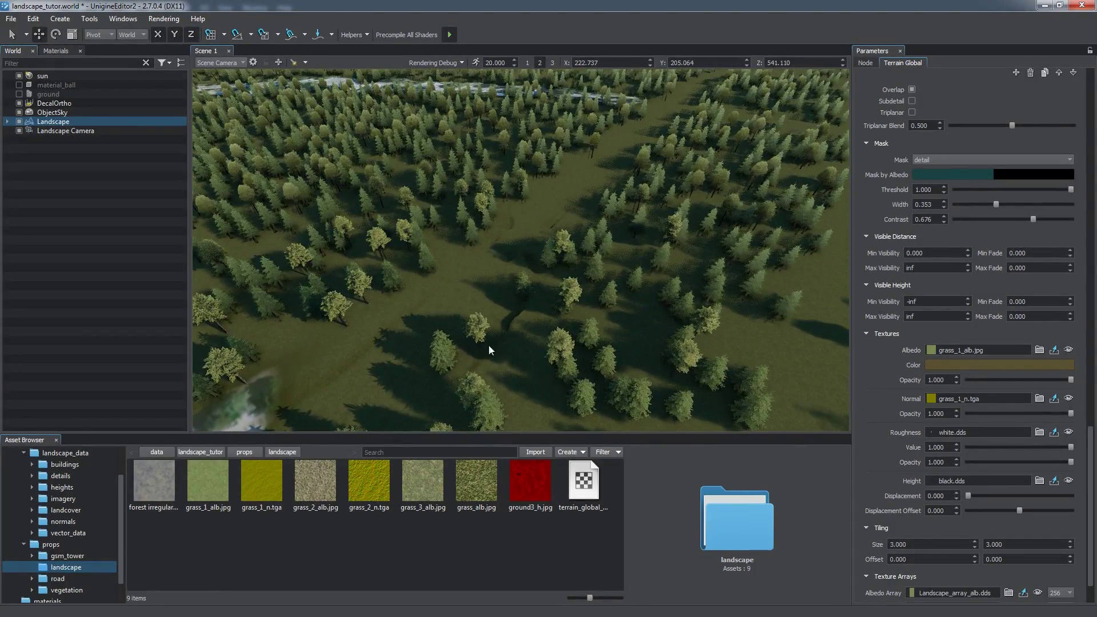
Paint the terrain's detail mask across the forest clearing with a low brush intensity of 0.08.
left_click_drag(1091, 509, 1091, 114)
left_click(969, 78)
left_click(43, 207)
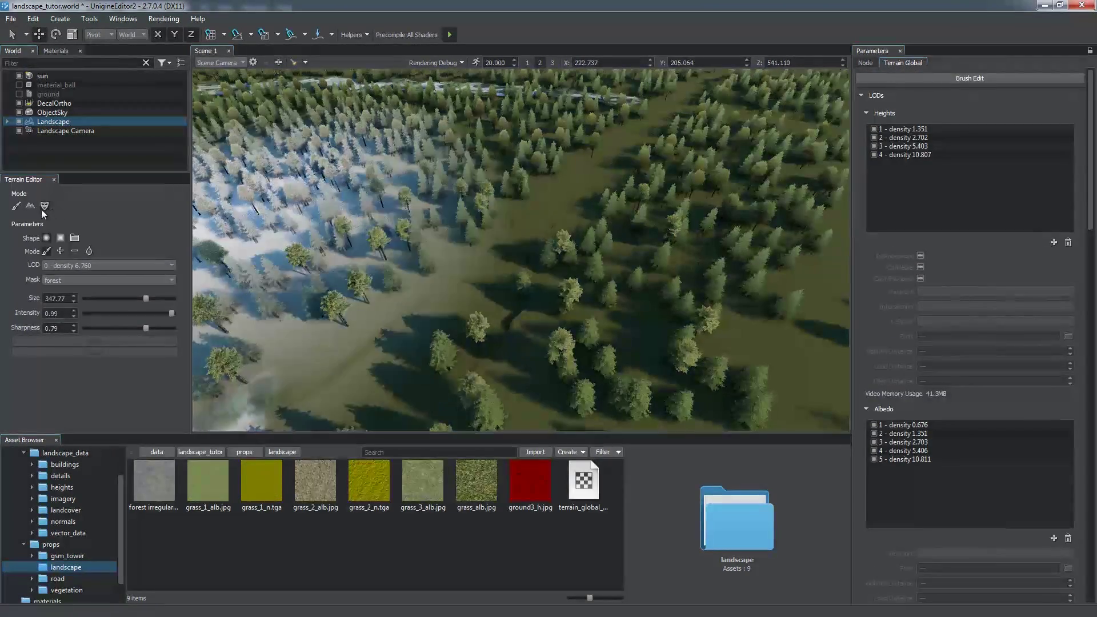
left_click(56, 279)
left_click(52, 300)
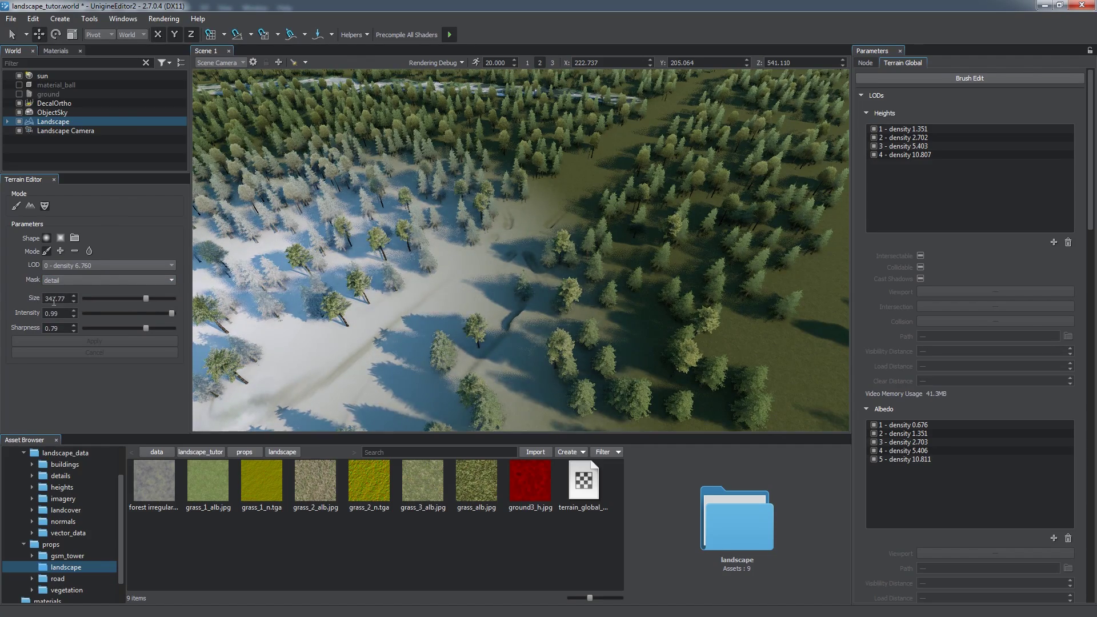
left_click_drag(171, 313, 96, 301)
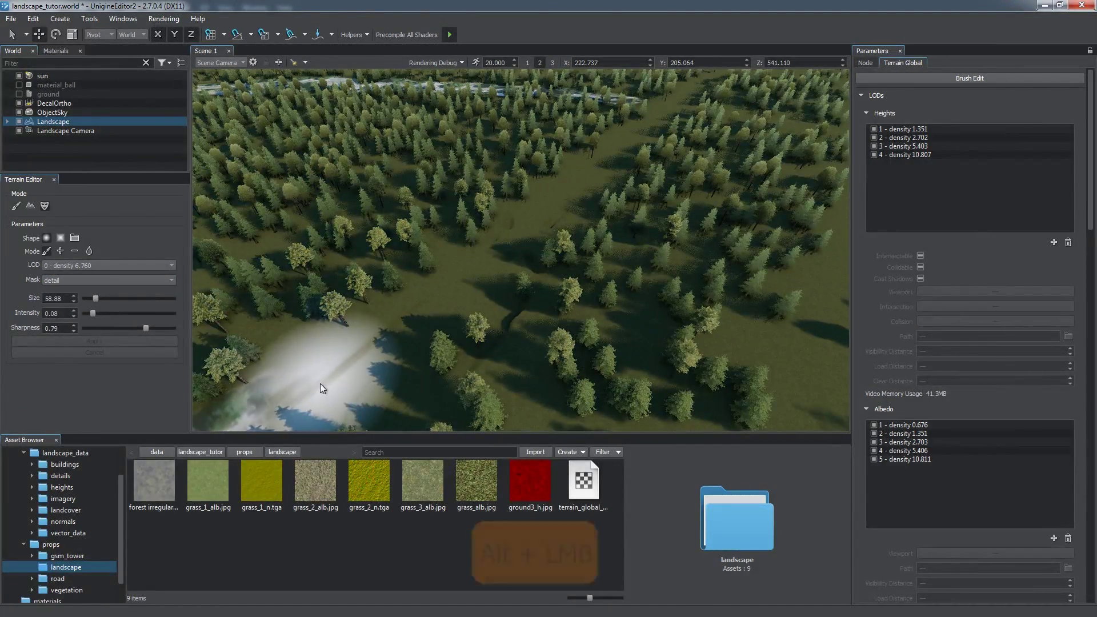
mouse_move(320, 383)
left_mouse_down("alt")
mouse_move(411, 329)
mouse_move(631, 138)
mouse_move(481, 291)
mouse_move(342, 378)
mouse_move(313, 359)
mouse_move(426, 252)
mouse_move(419, 231)
mouse_move(562, 132)
mouse_move(433, 217)
mouse_move(622, 188)
mouse_move(462, 341)
left_mouse_up("alt")
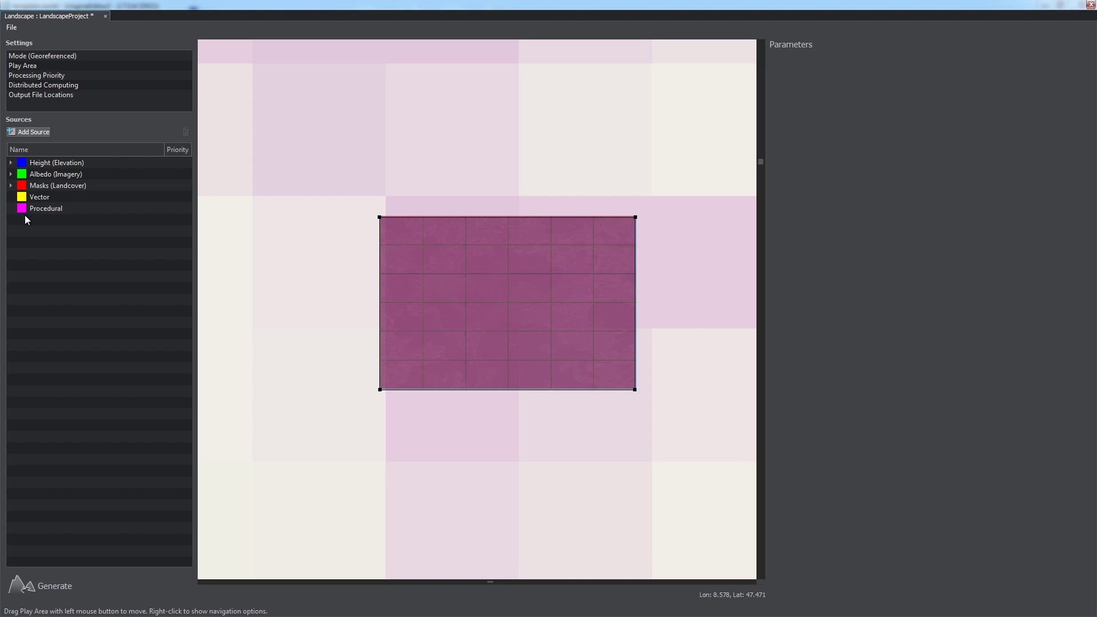
Add roads1.shp as a new vector source.
left_click(40, 199)
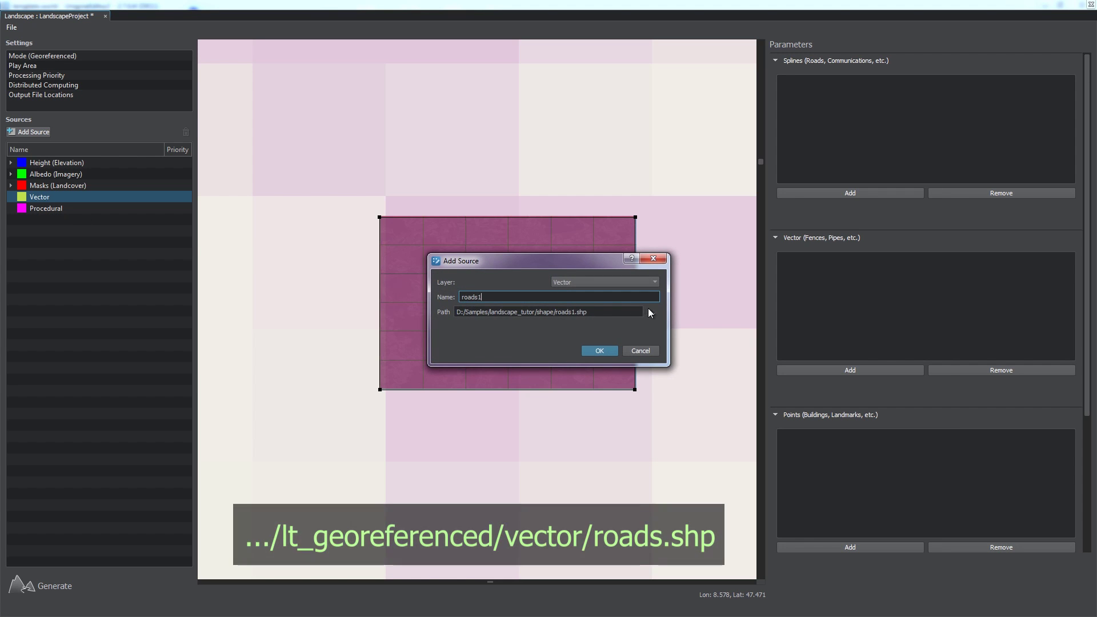
left_click(652, 313)
left_click(572, 409)
left_click(849, 522)
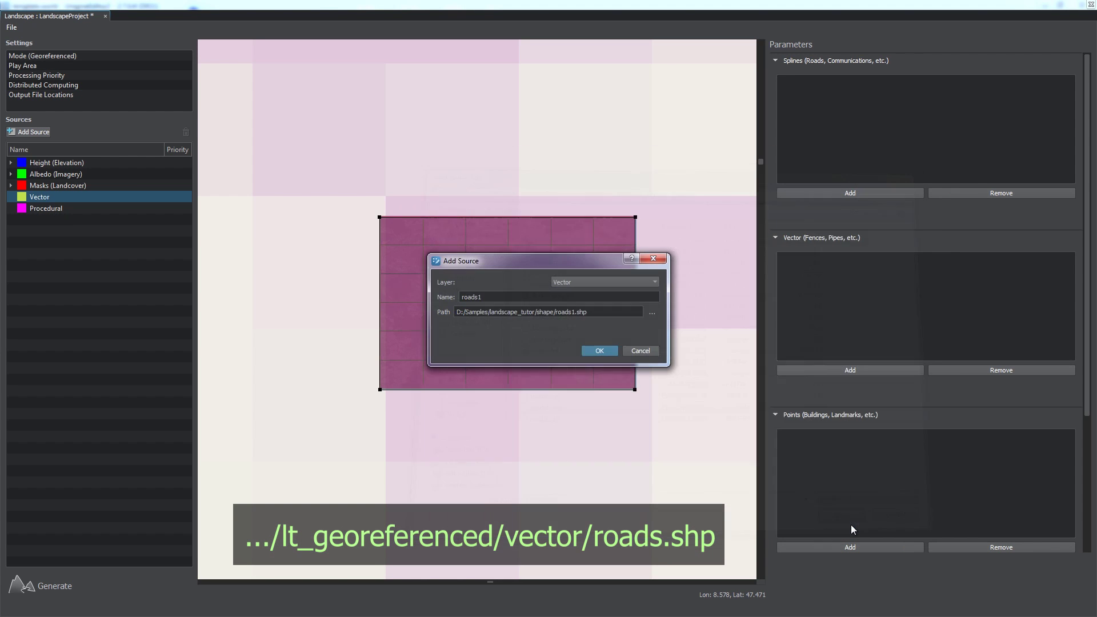
left_click(604, 351)
Create Roads_tag on roads1 filtering highway = primary.
left_click(852, 301)
type("Roads_tag")
key("Return")
left_click(848, 317)
left_click(841, 341)
left_click(1006, 318)
left_click(1005, 376)
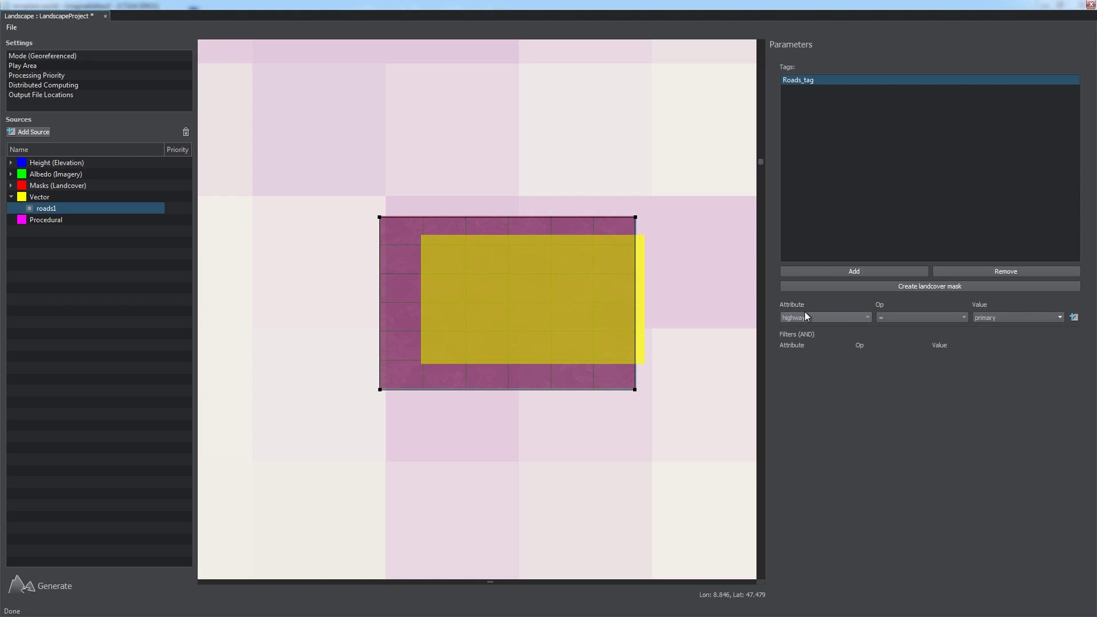
left_click(1073, 317)
Create Roads_secondary_tag filtering highway = secondary, then start a new spline object.
left_click(853, 264)
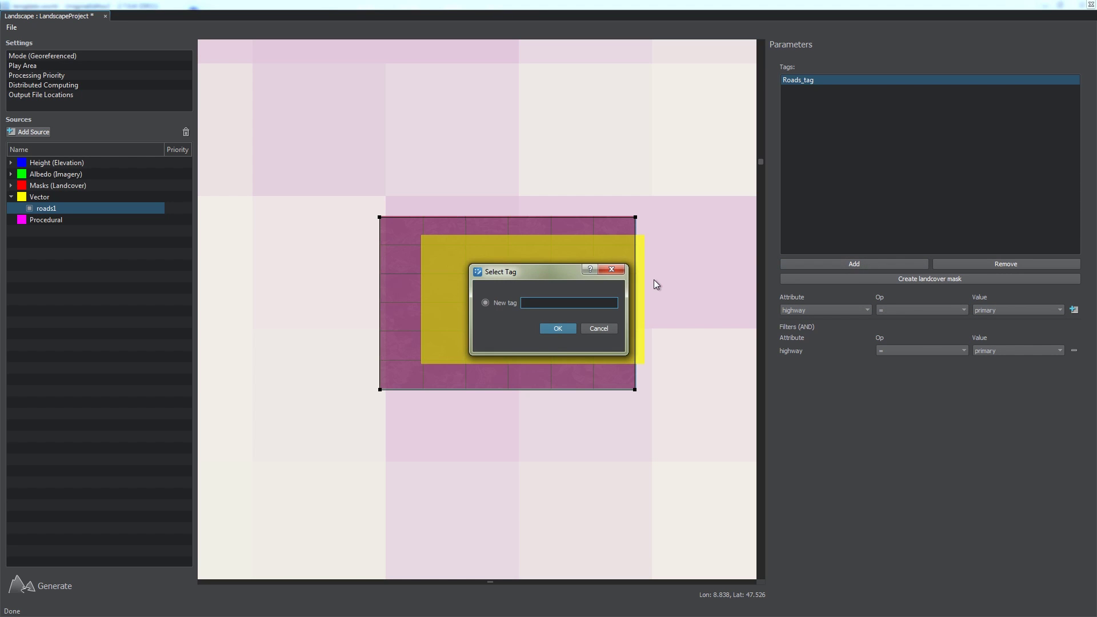
type("Roads_secondary_tag")
key("Return")
left_click(826, 318)
left_click(833, 341)
left_click(983, 317)
left_click(988, 379)
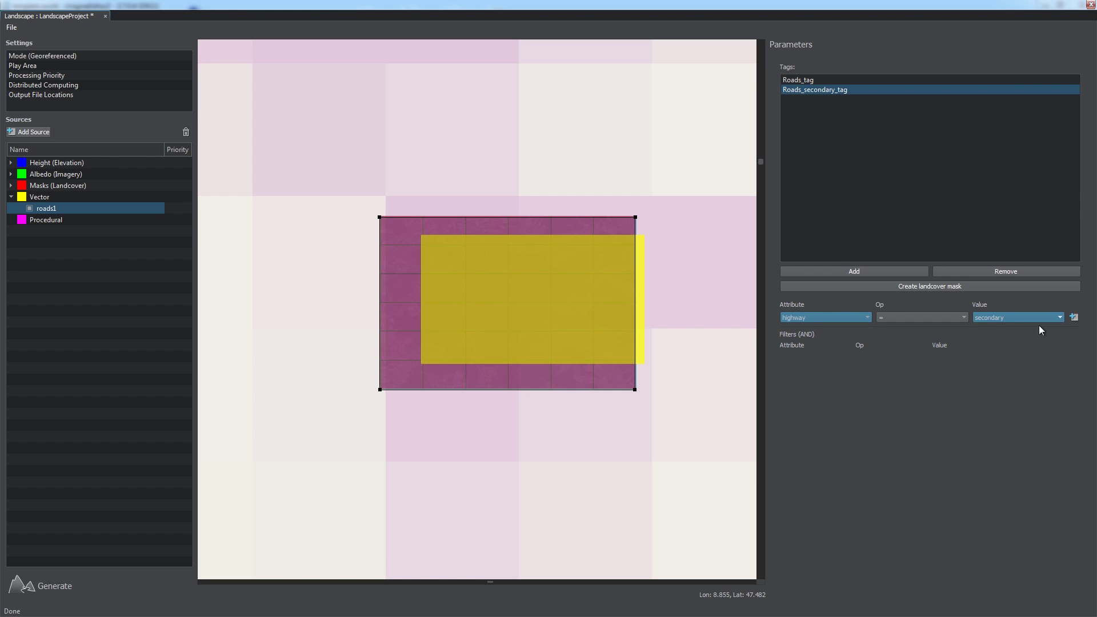
left_click(1074, 317)
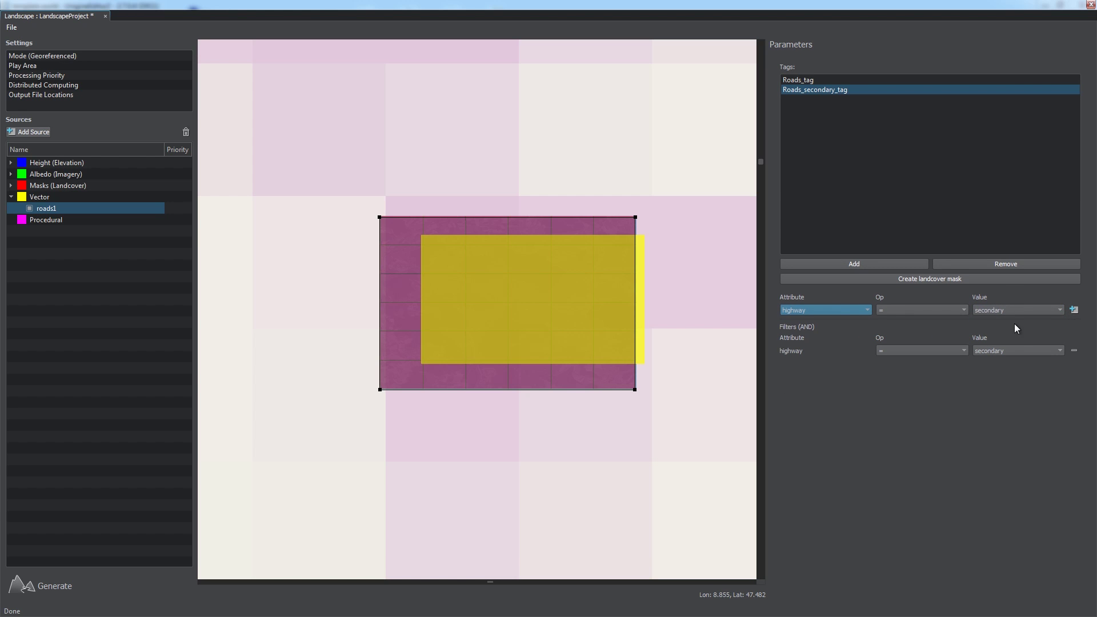
left_click(50, 194)
left_click(884, 192)
Name the new spline Roads and link it to Roads_tag.
left_click_drag(547, 302, 480, 302)
type("Roads1")
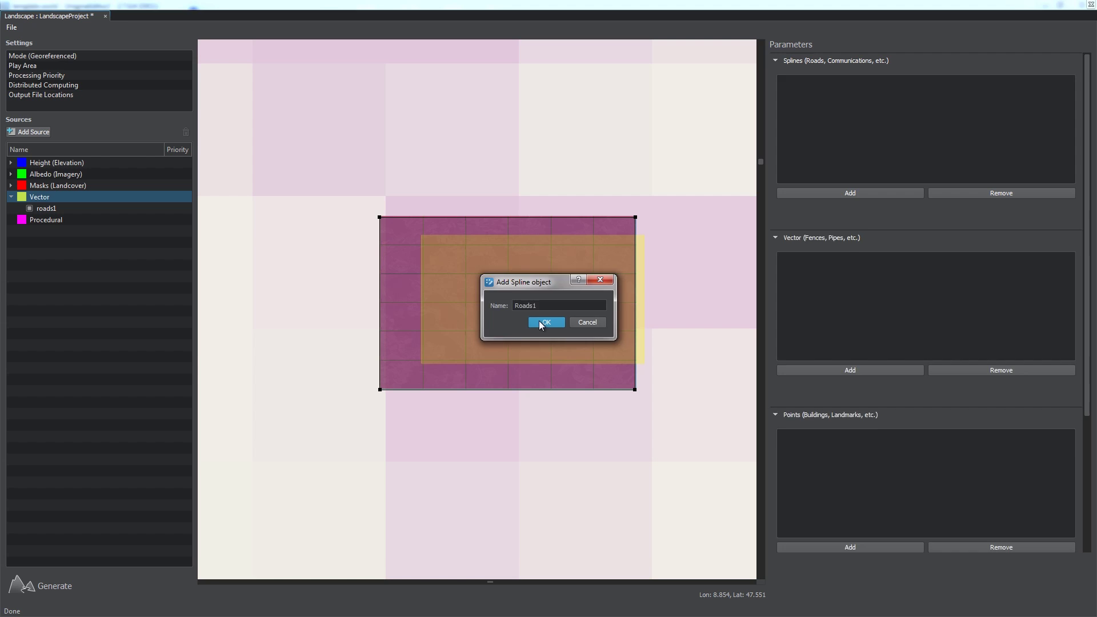
left_click(540, 322)
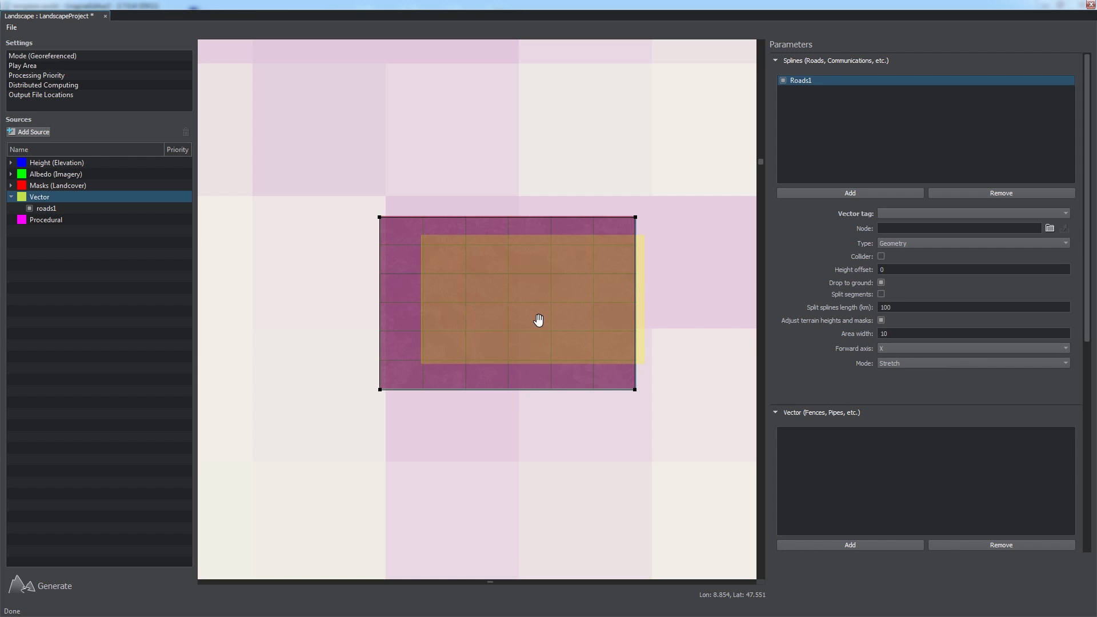
left_click(934, 212)
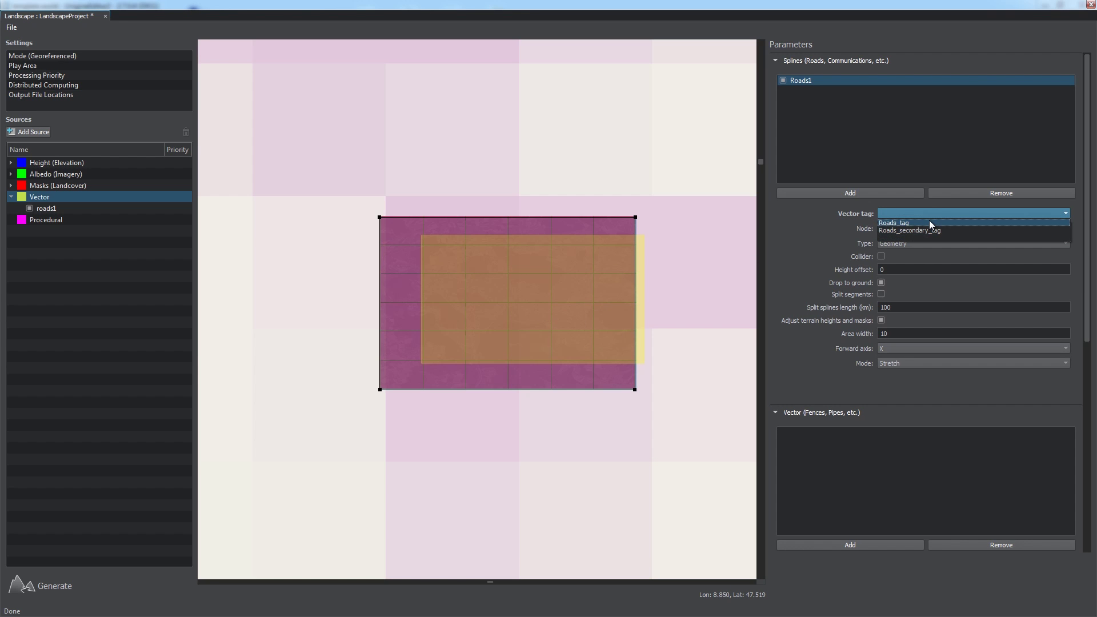
left_click(929, 220)
Use RoadPart.node as the spline's node and keep its type as Geometry.
left_click(1049, 228)
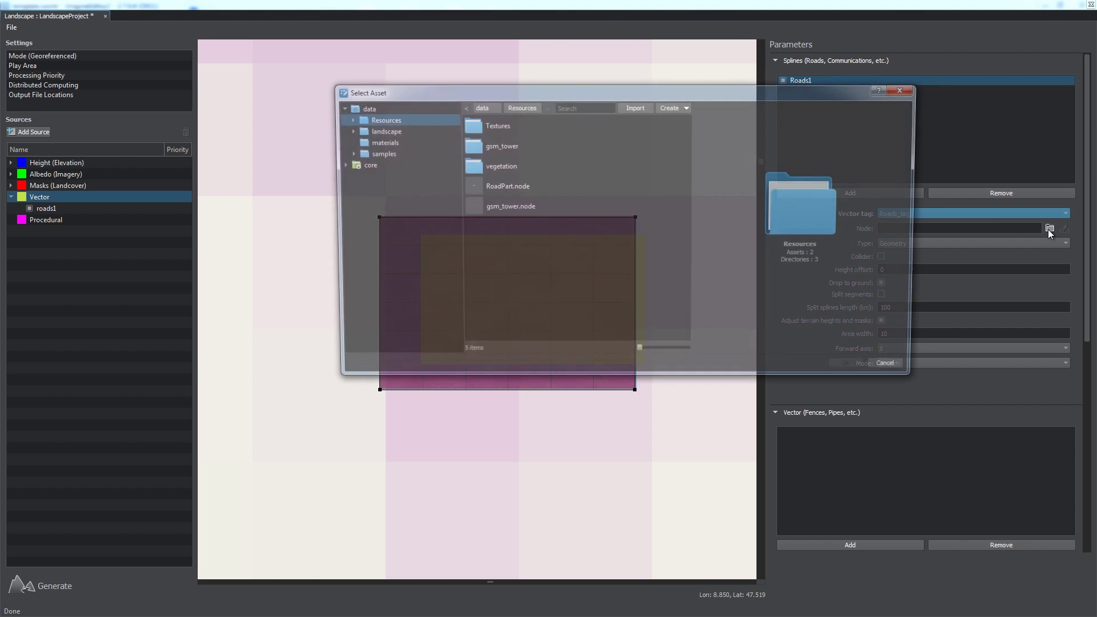
left_click(490, 193)
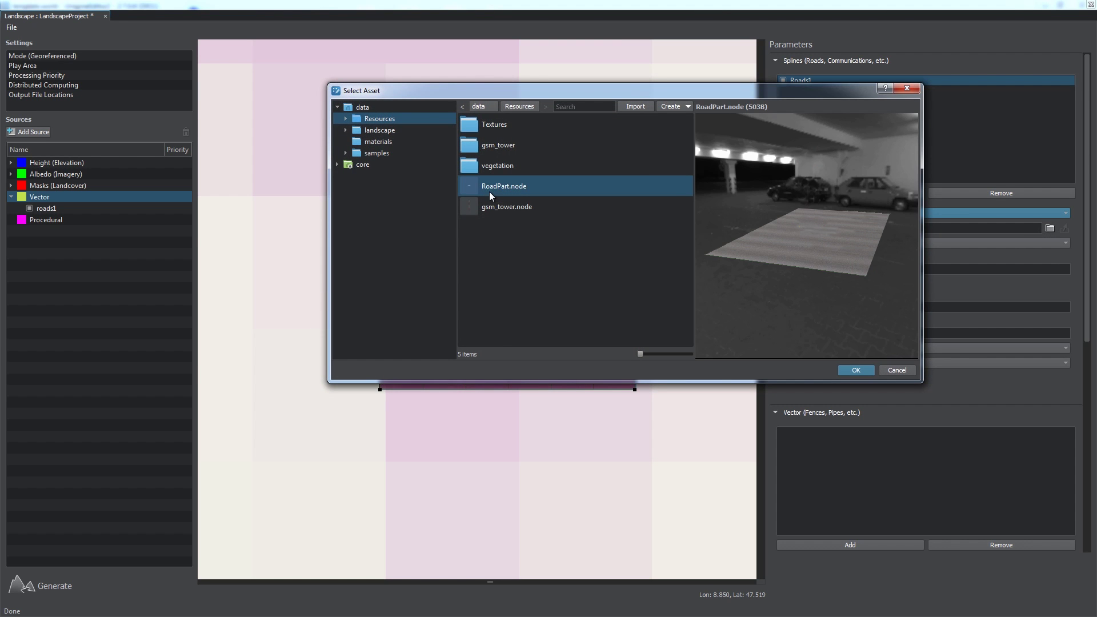
double_click(489, 193)
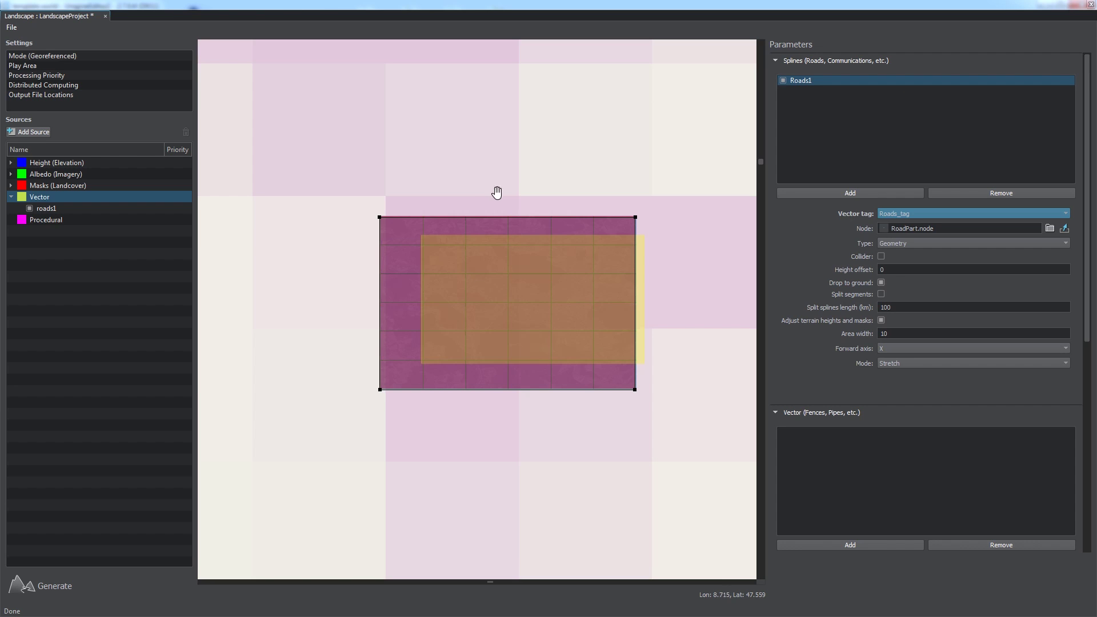
left_click(914, 243)
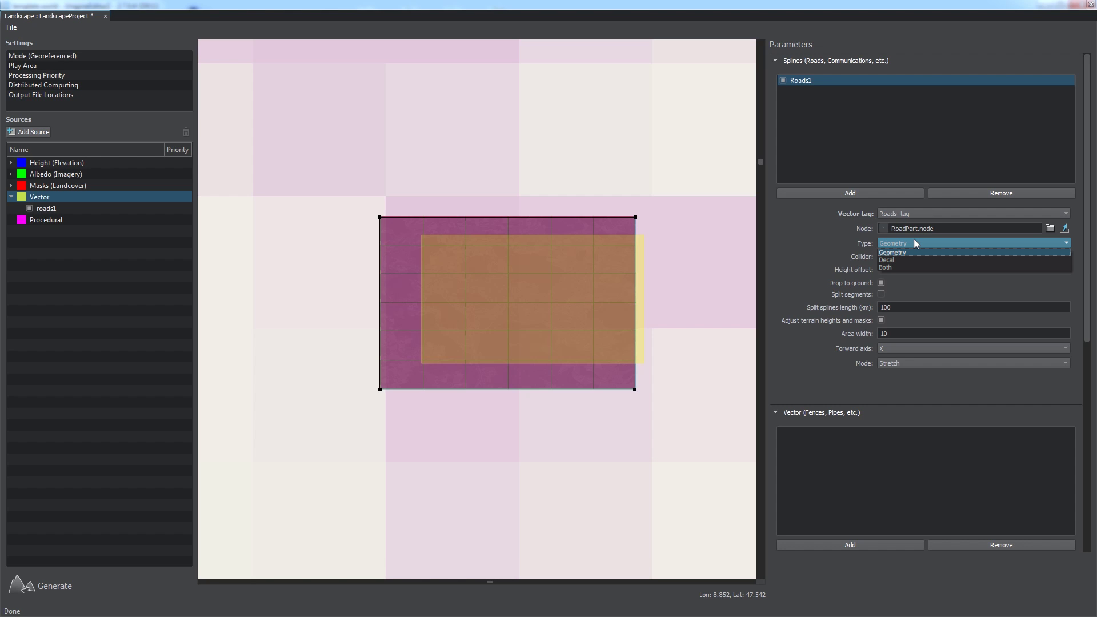
left_click(913, 239)
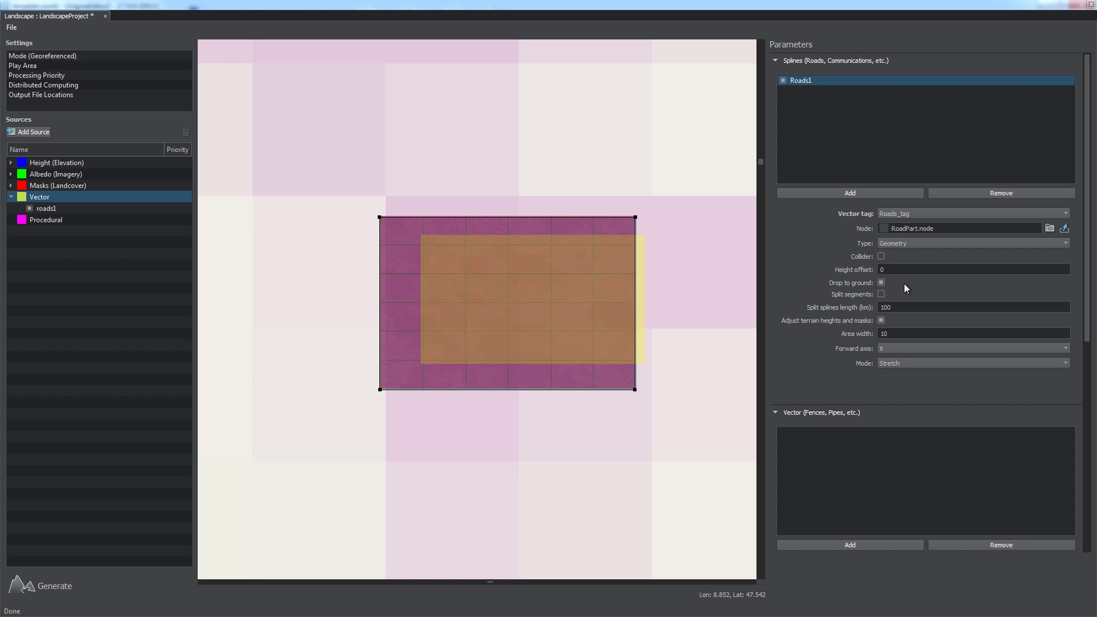
Add a second spline object named Roads2.
left_click(865, 195)
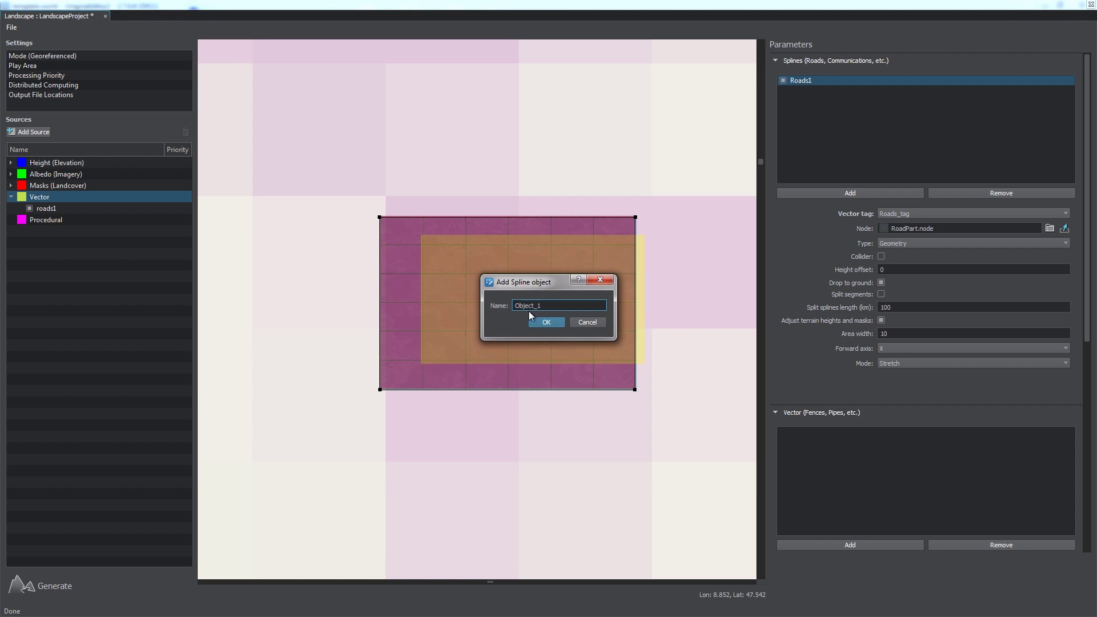
type("Roads2")
key("Return")
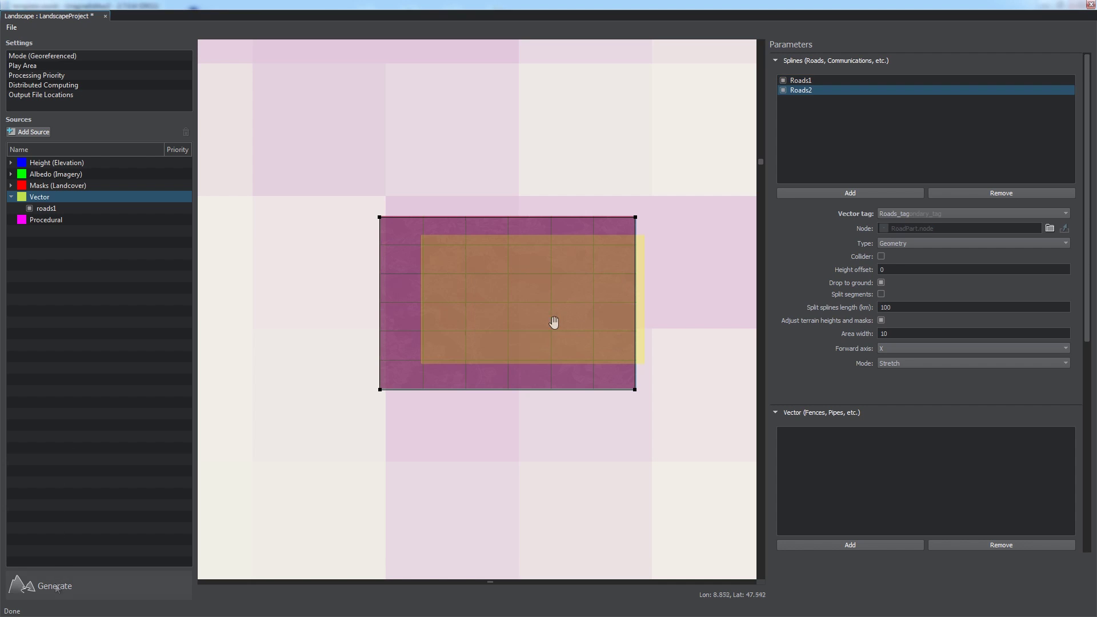
Generate the landscape's vector objects and restore the Landscape Tool window size.
left_click(55, 586)
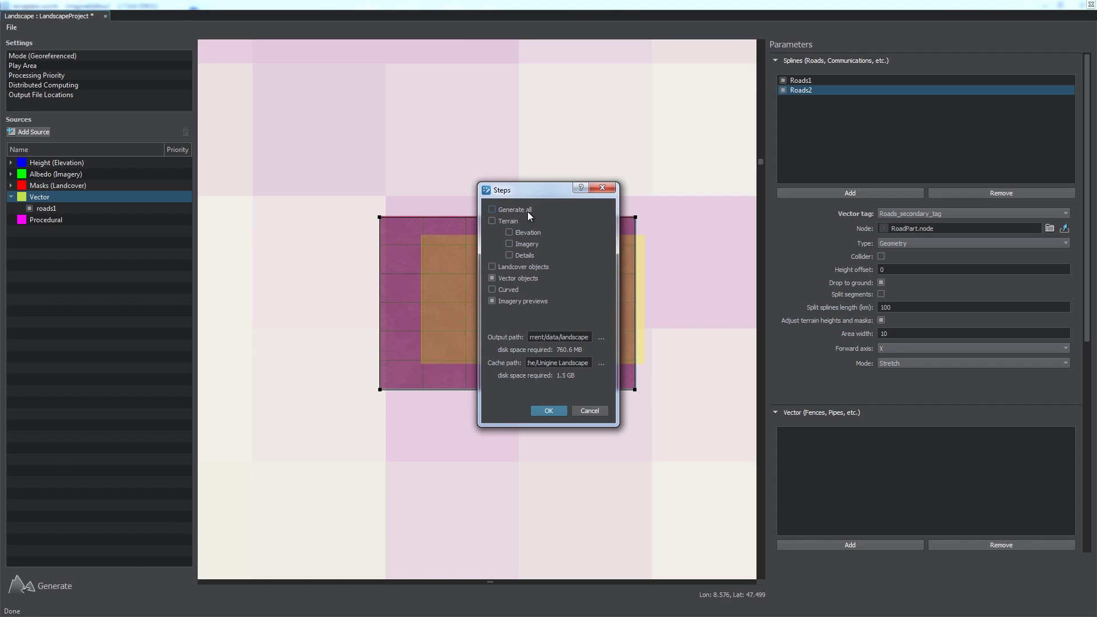
left_click(536, 409)
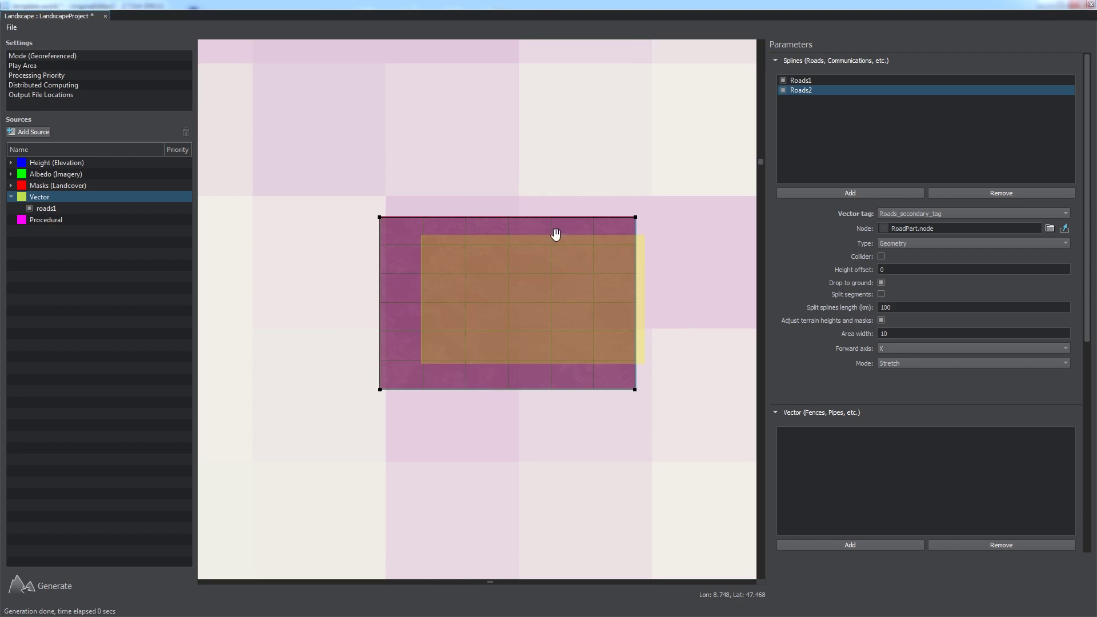
left_click_drag(535, 7, 553, 153)
Raise the road_1 node under Landscape high above the terrain, then return to the Landscape Tool.
left_click(74, 134)
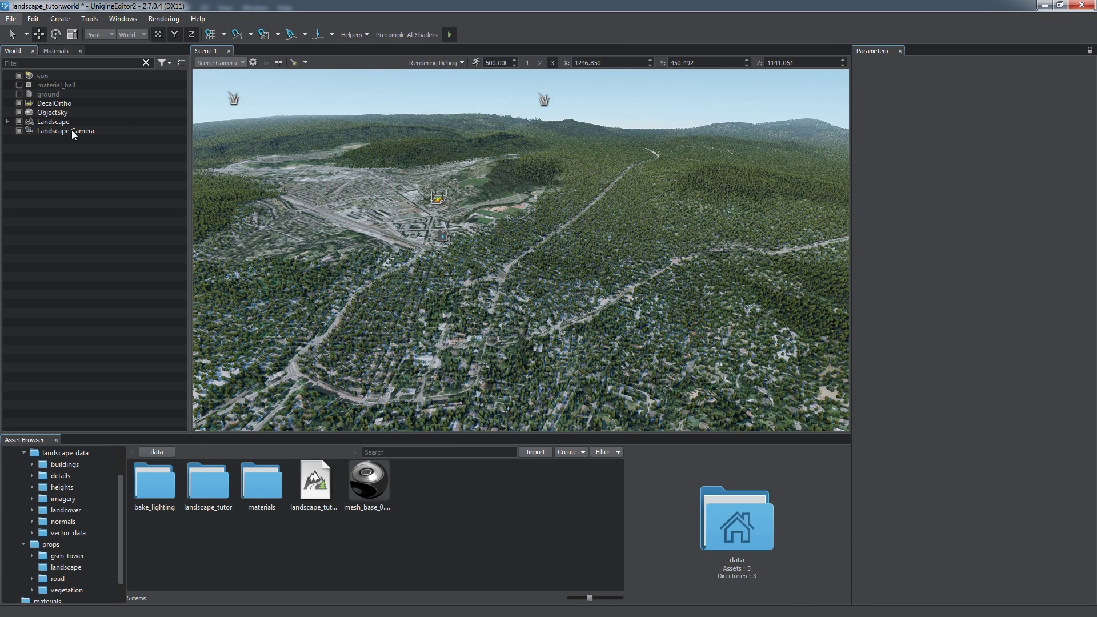
left_click(8, 122)
left_click(40, 177)
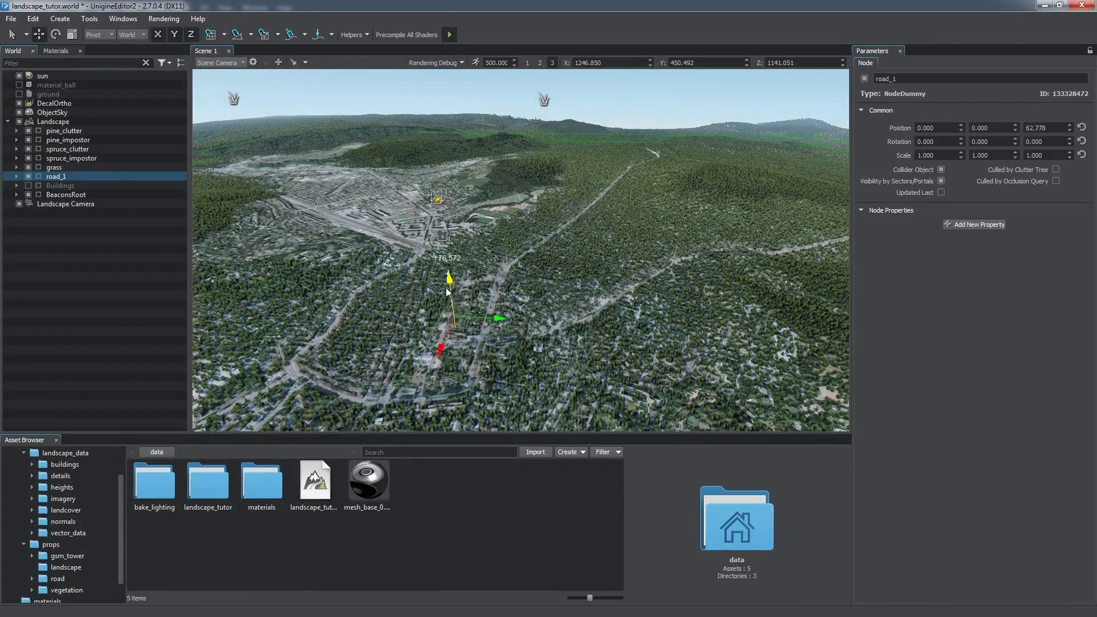
left_click_drag(447, 288, 455, 249)
key("alt+Tab")
left_click_drag(747, 160, 432, 4)
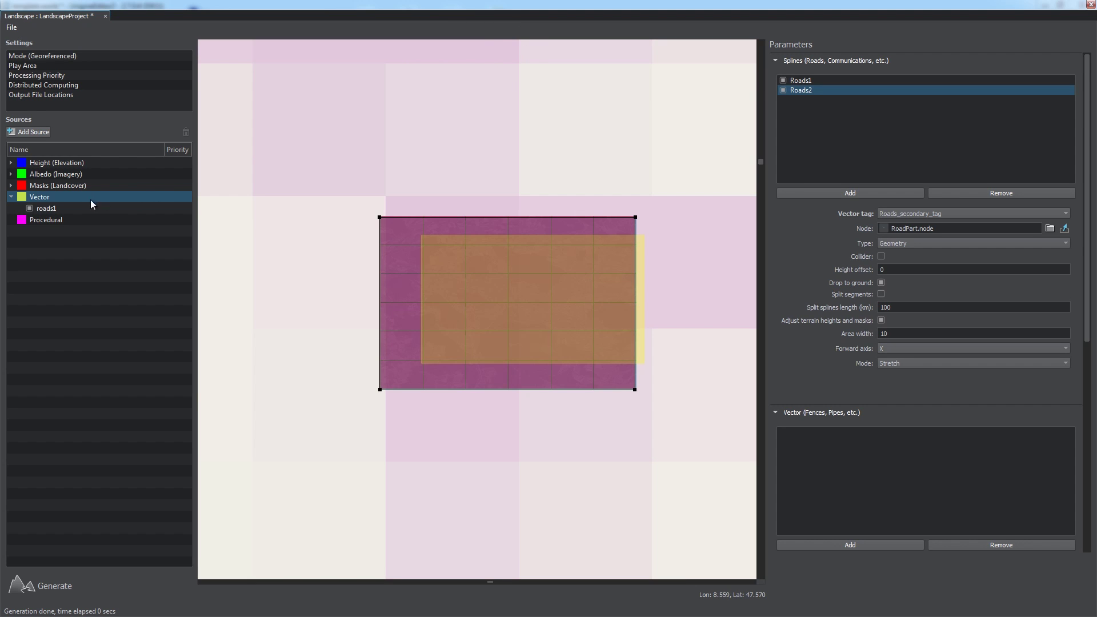
Add unique_buildings.shp as a new vector source.
right_click(54, 200)
left_click(63, 205)
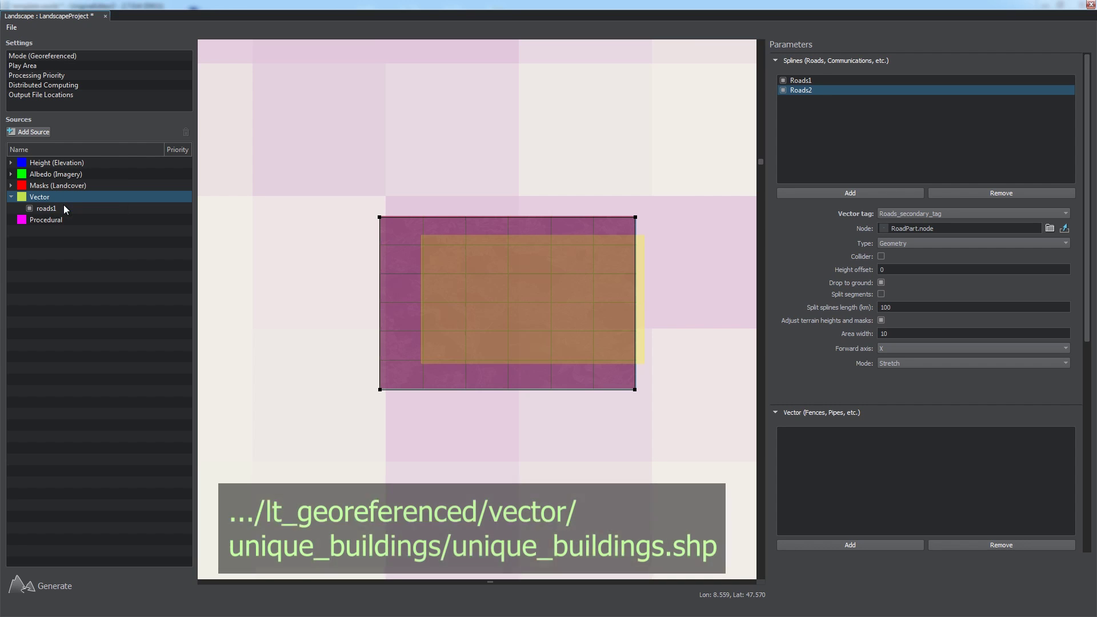
left_click(652, 313)
double_click(551, 228)
double_click(562, 268)
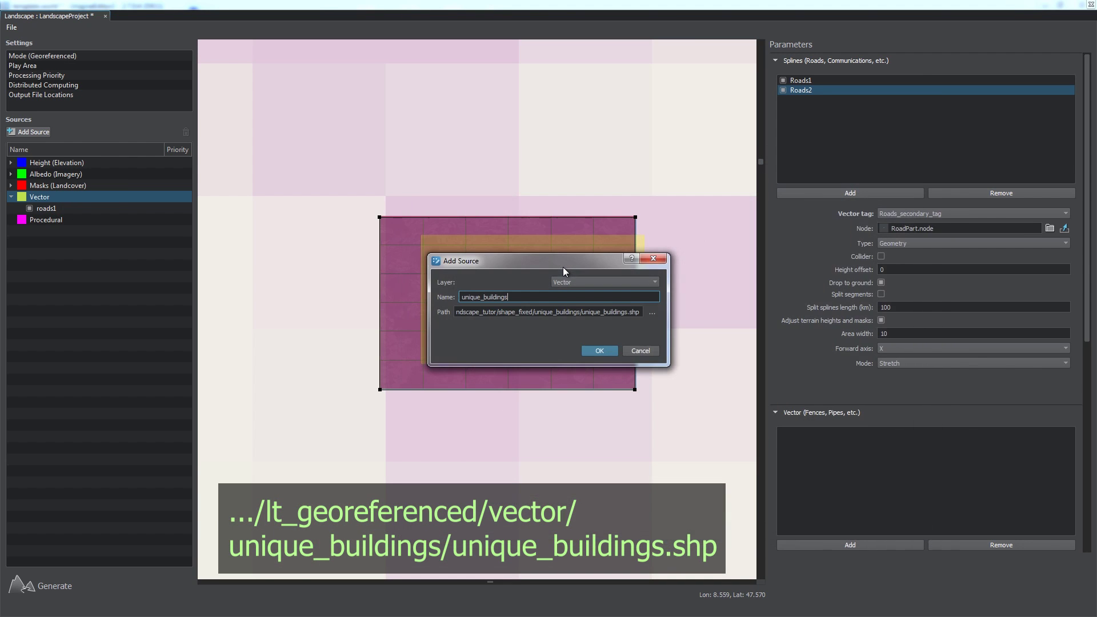
left_click(599, 351)
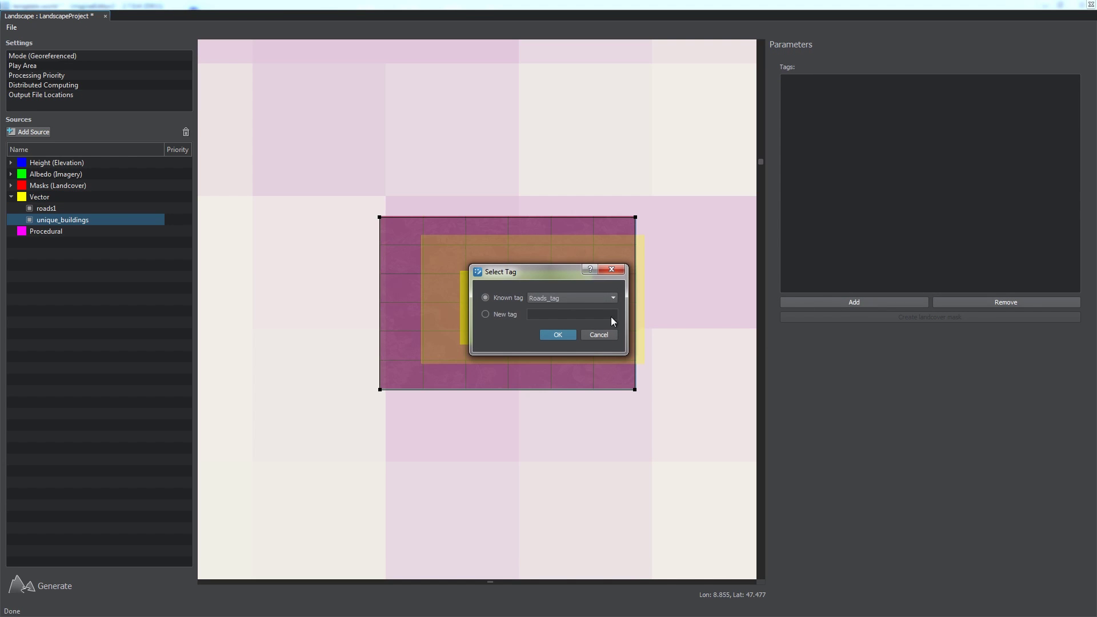
Create the Single_building tag with the unique_bui = yes filter.
left_click(552, 313)
type("Single_building")
left_click(558, 335)
left_click(1074, 317)
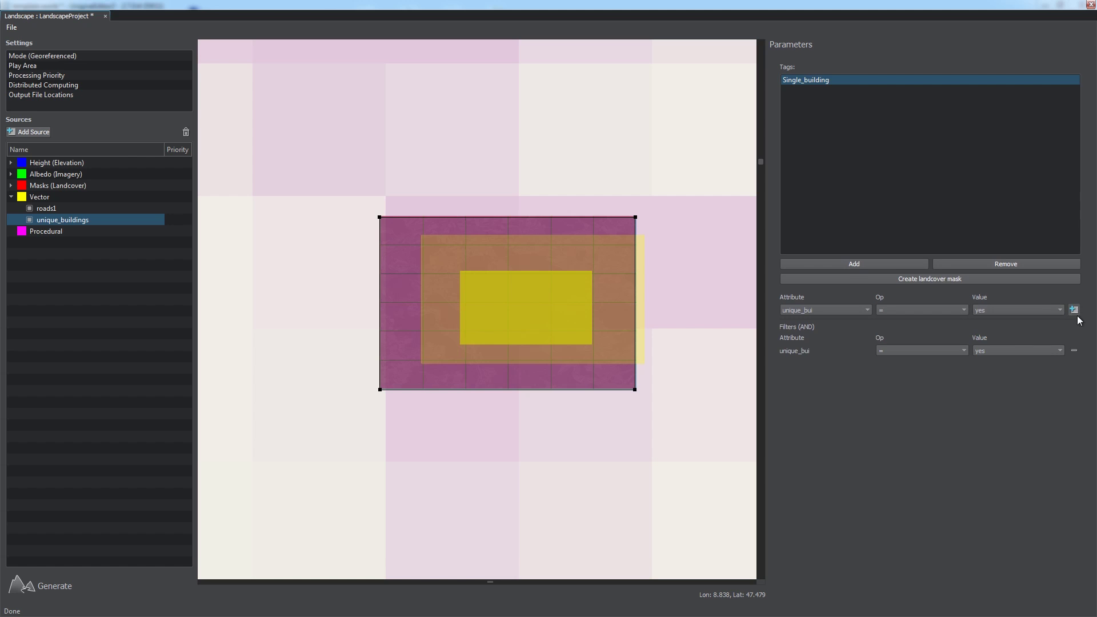
Add a Unique_buildings point object using the Single_building tag.
left_click(67, 200)
left_click_drag(1088, 245, 1076, 375)
left_click(827, 178)
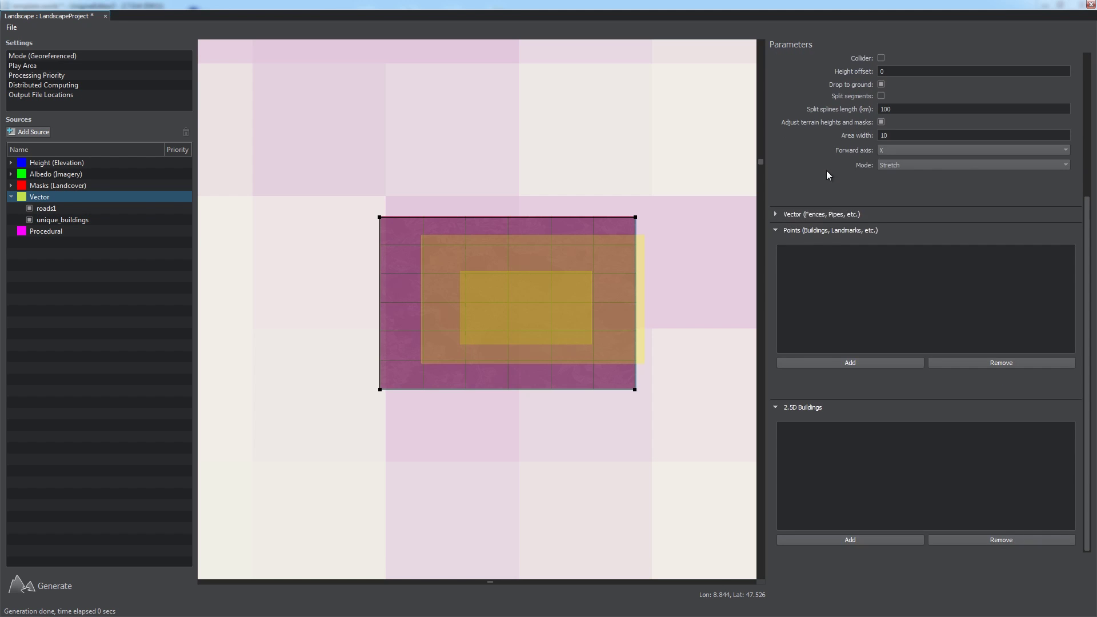
left_click(832, 363)
type("Unique_buildings")
left_click(536, 324)
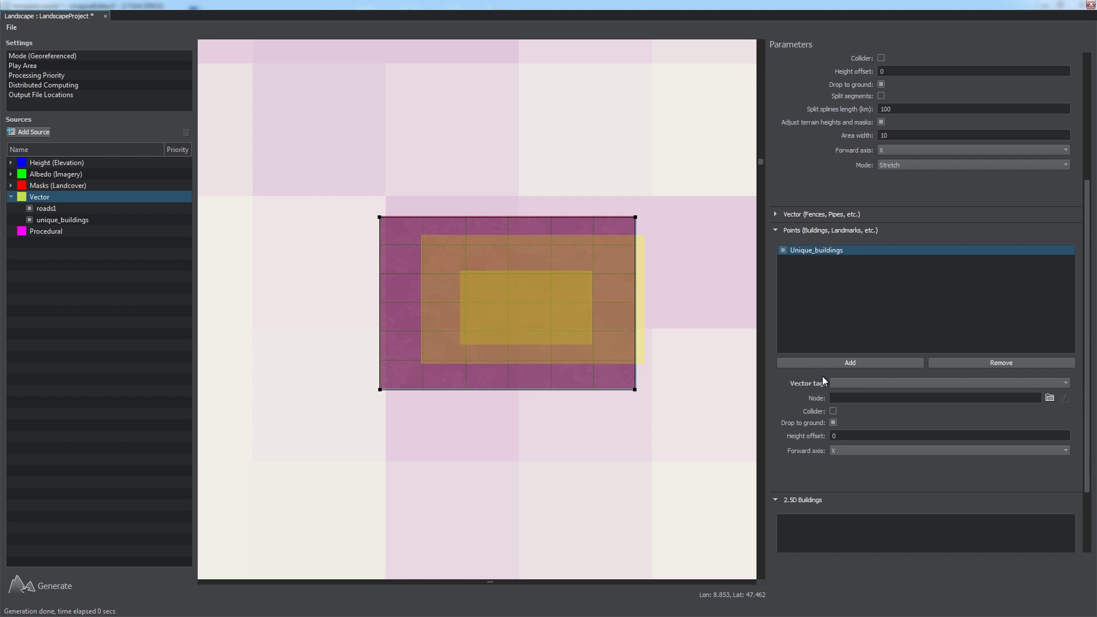
left_click(857, 382)
left_click(859, 391)
Set gsm_tower.node as the placed node and minimize the Landscape Tool.
left_click(1049, 397)
left_click(507, 207)
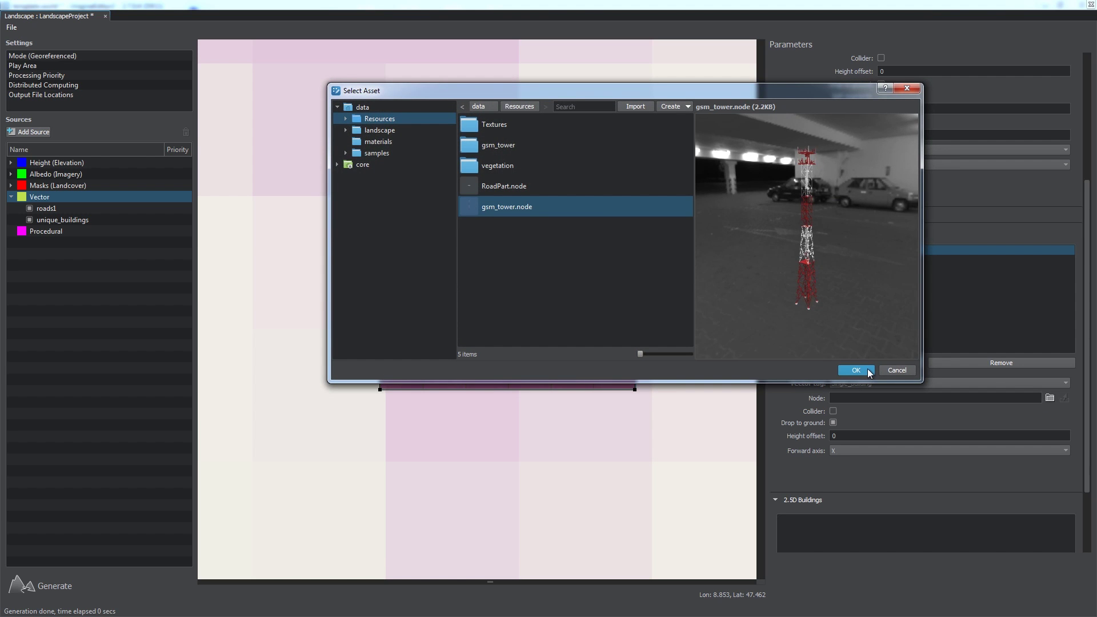
left_click(856, 369)
left_click(551, 408)
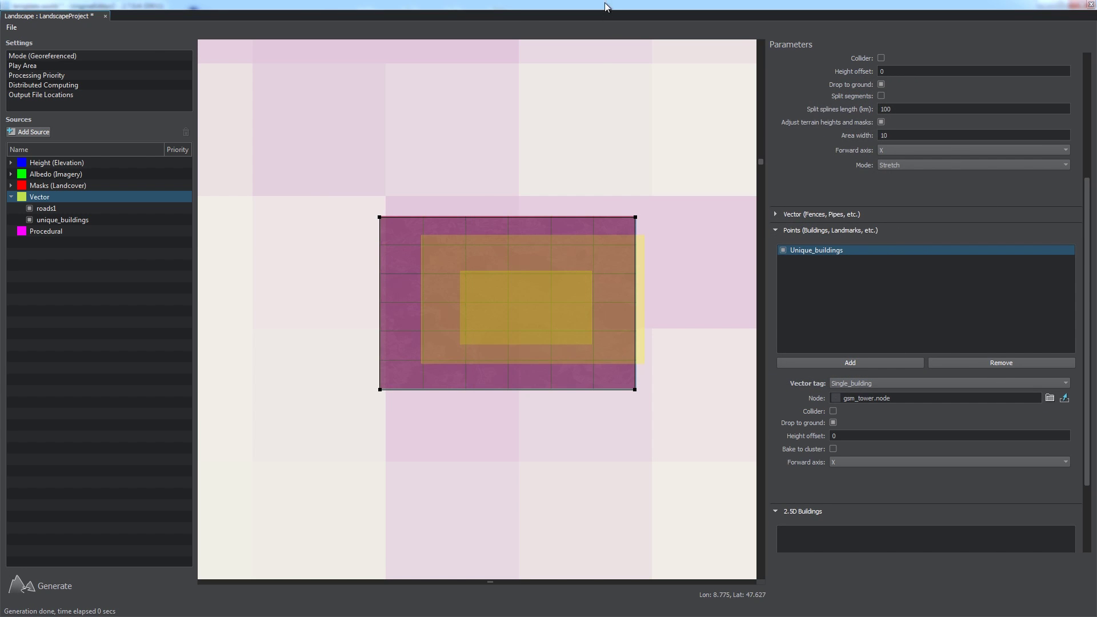
left_click(1044, 4)
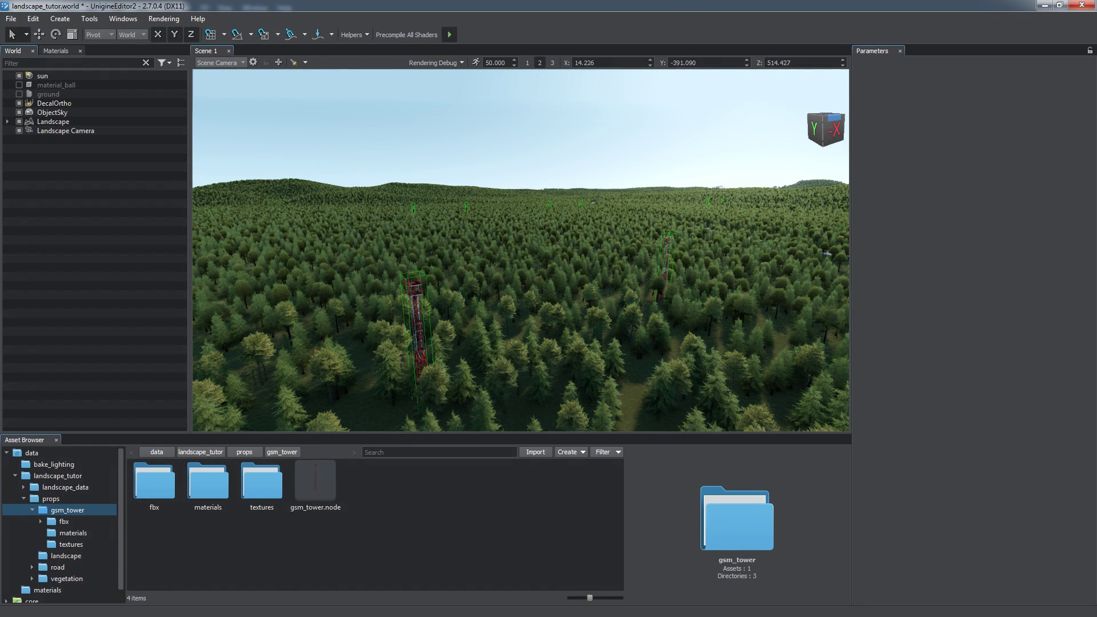
Bring the Landscape Tool back in front of the editor with Alt+Tab.
key("alt+Tab")
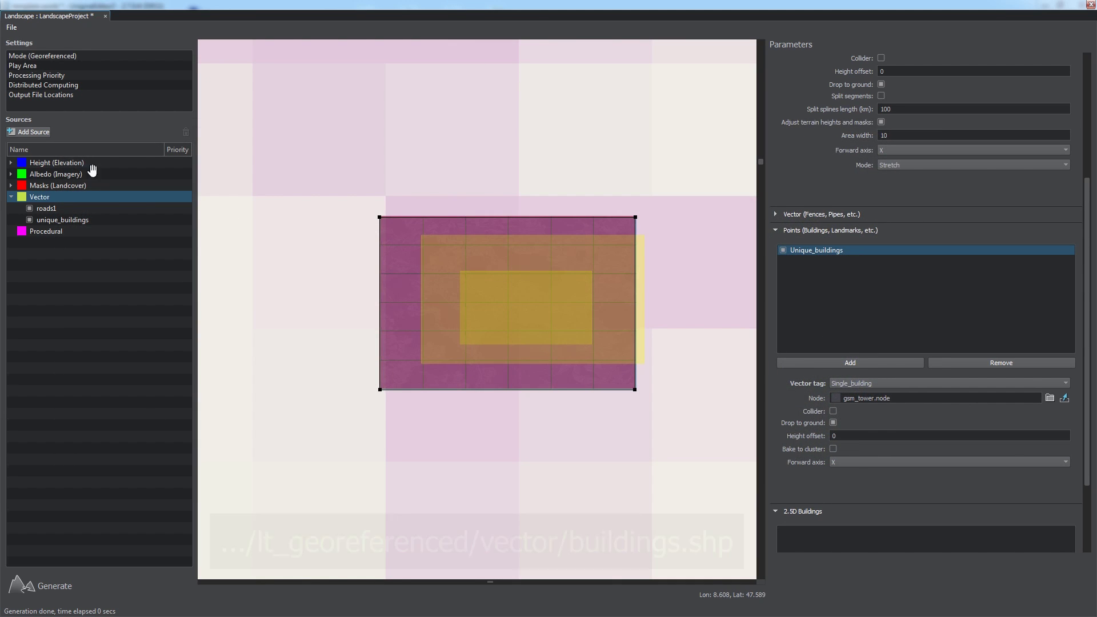
Add shape_fixed/buildings.shp as a vector source and give it the Buildings tag.
double_click(60, 220)
left_click(652, 312)
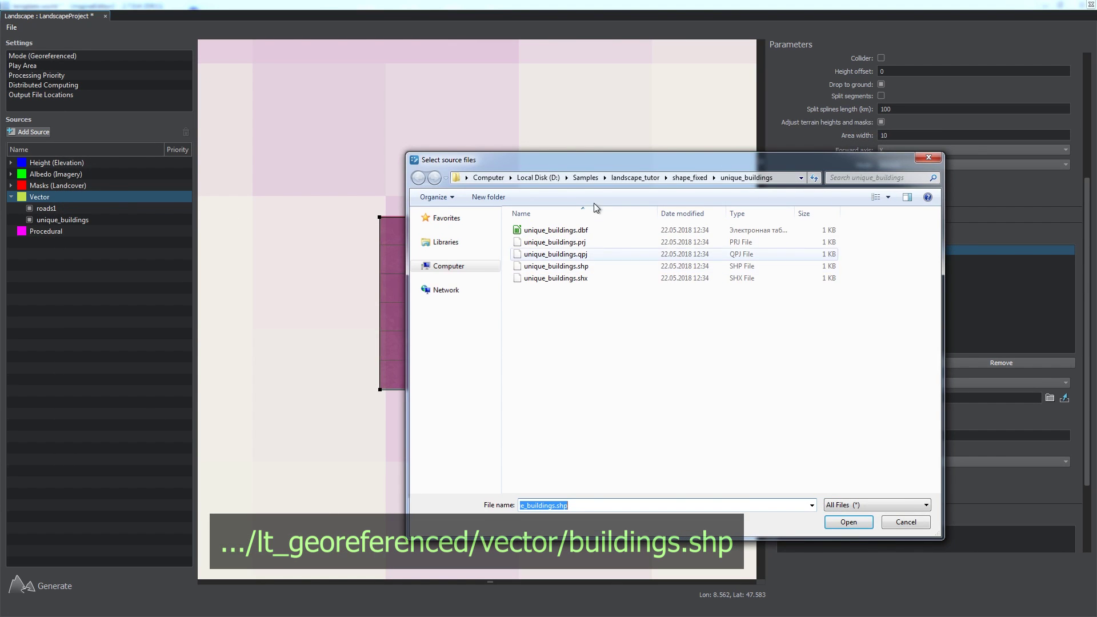
left_click(572, 177)
double_click(562, 277)
left_click(599, 350)
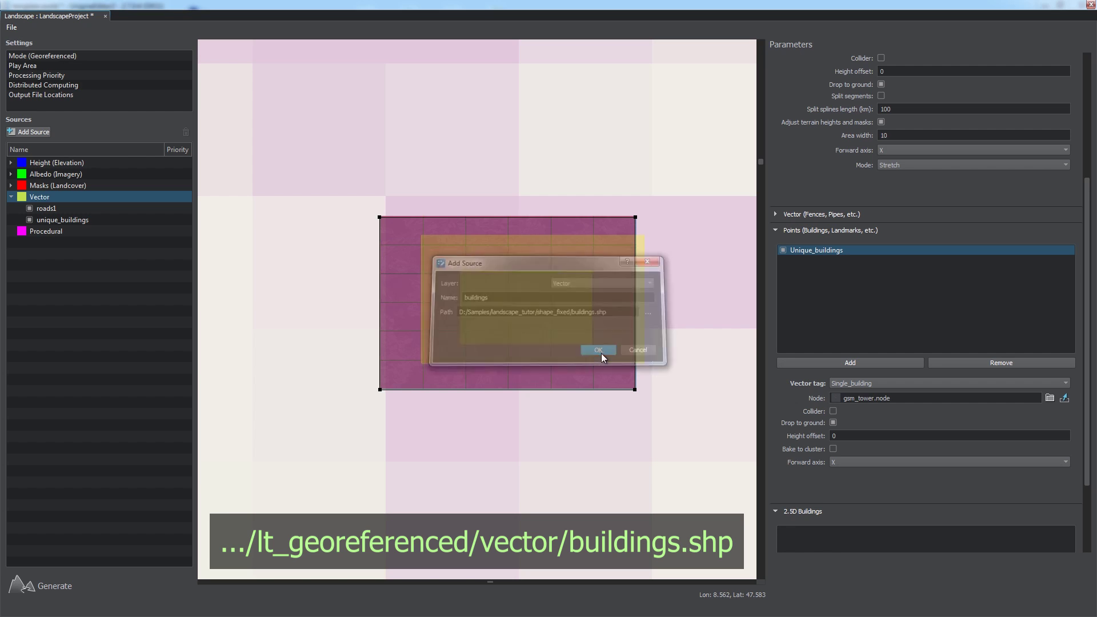
left_click(850, 304)
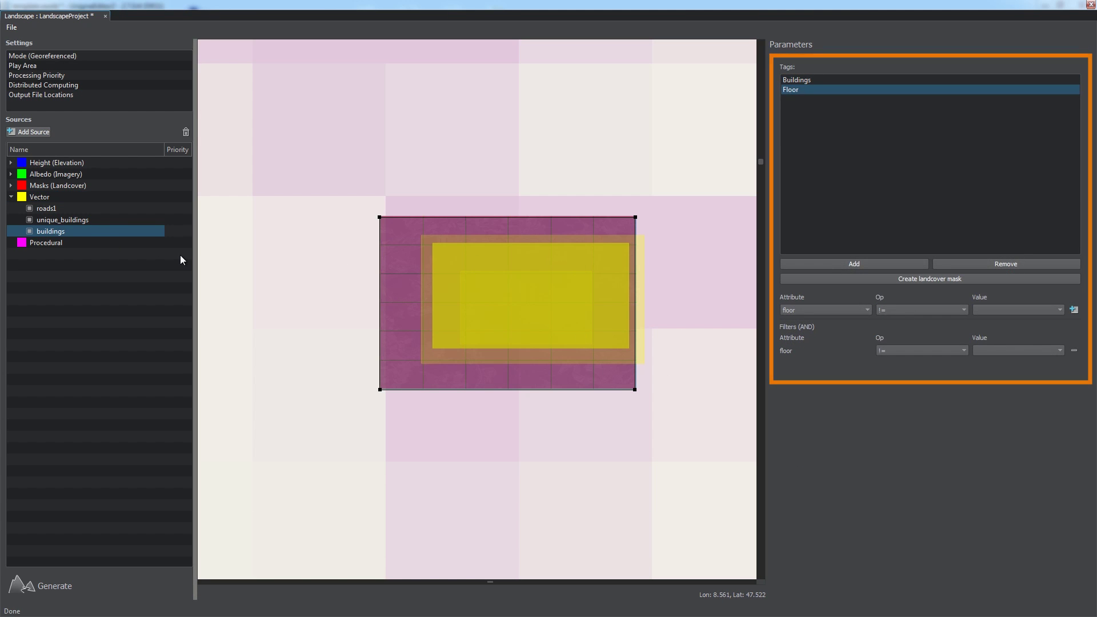
Add a 2.5D buildings object named Buildings.
left_click(62, 197)
scroll(992, 303, "down", 4)
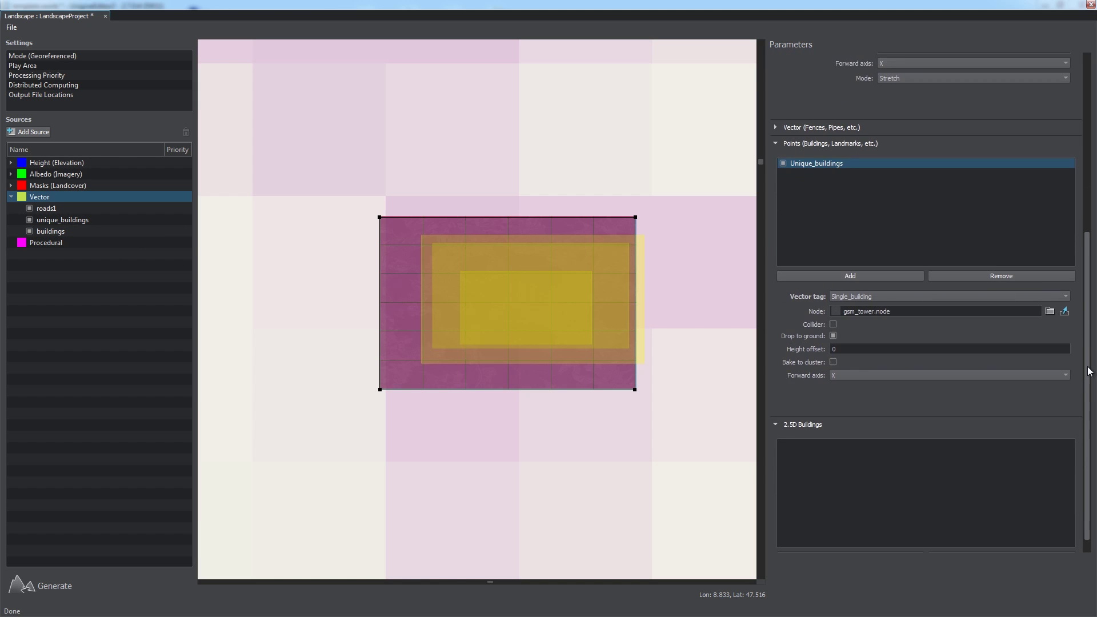
left_click(862, 540)
type("Buildings")
left_click(546, 324)
Set the Buildings object's vector tag to Buildings and floor number tag to Floor.
scroll(1043, 412, "down", 3)
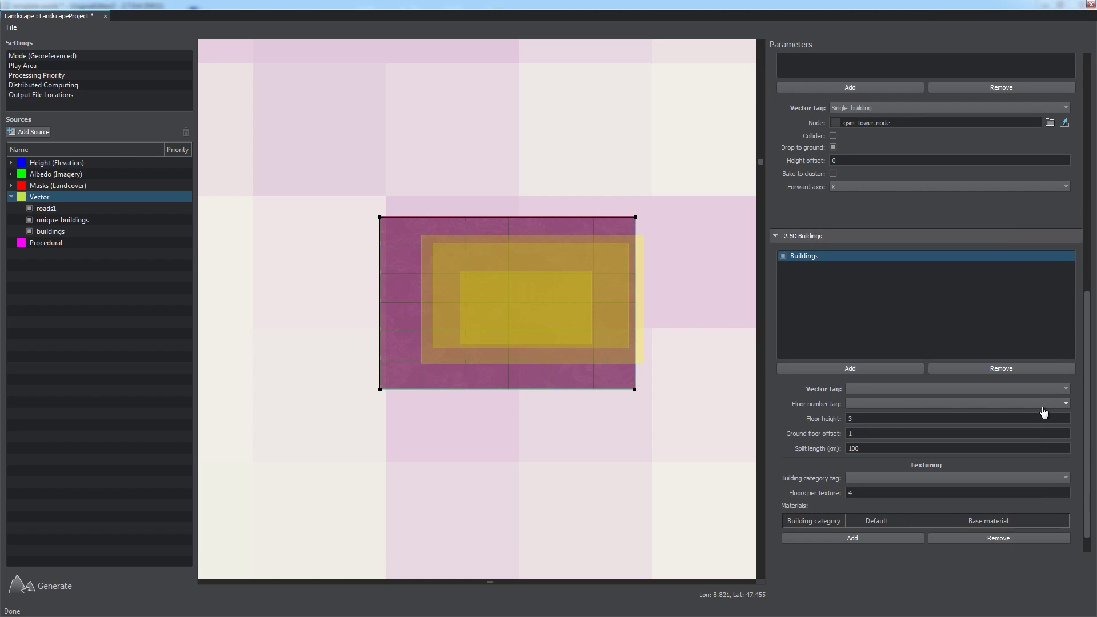
left_click(1033, 389)
left_click(1019, 405)
left_click(957, 404)
left_click(945, 436)
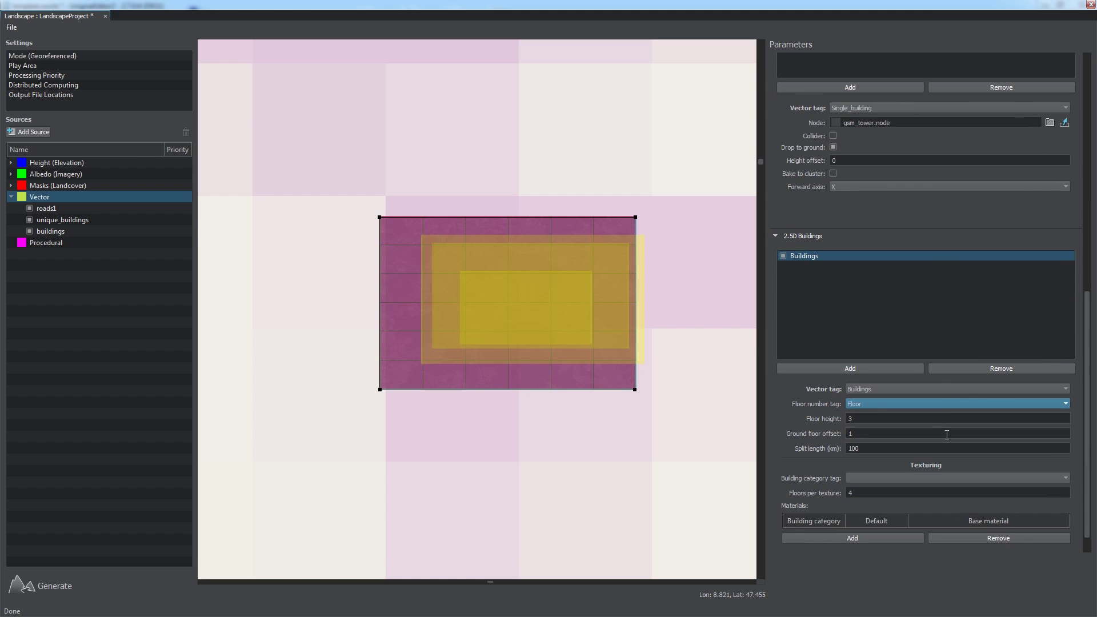
Use Buildings as the category tag and add a category entry named yes.
scroll(909, 457, "down", 1)
left_click(903, 455)
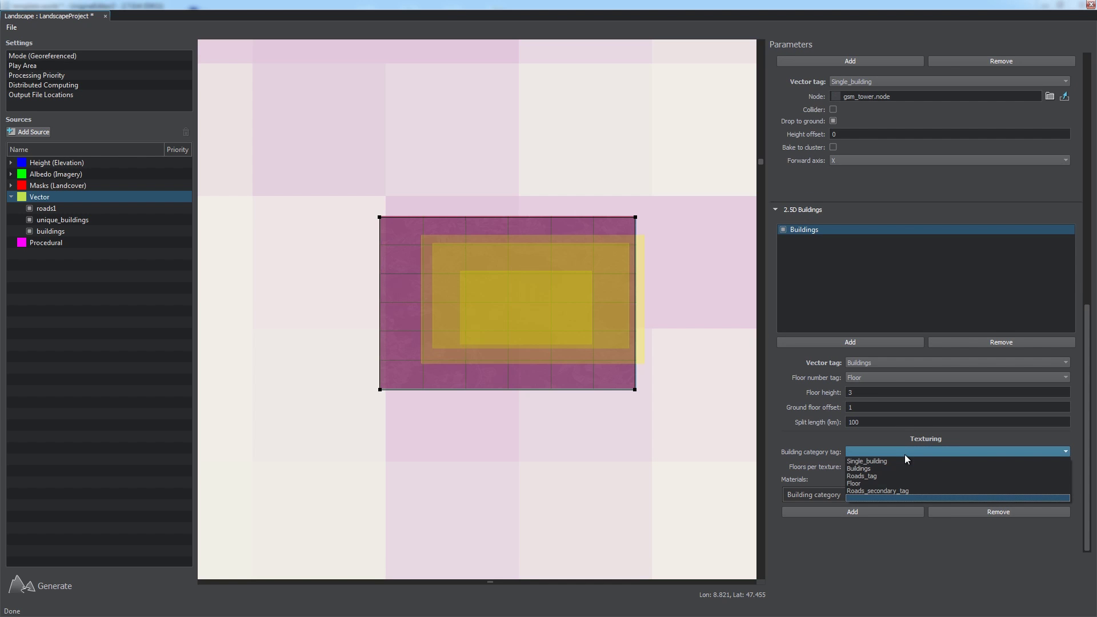
left_click(903, 468)
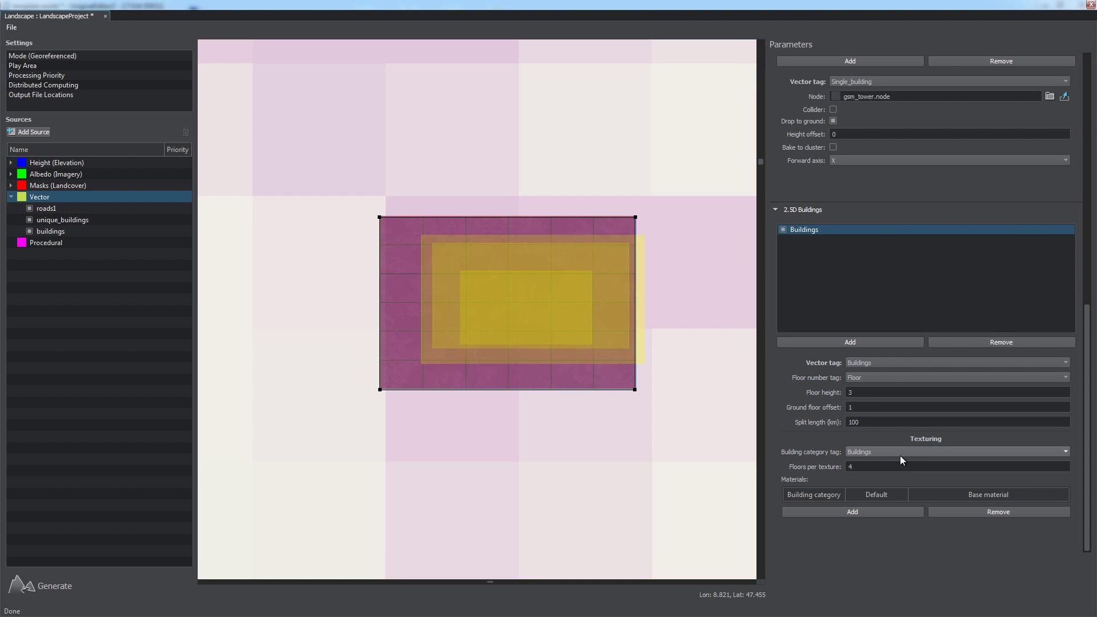
left_click(857, 512)
type("yes")
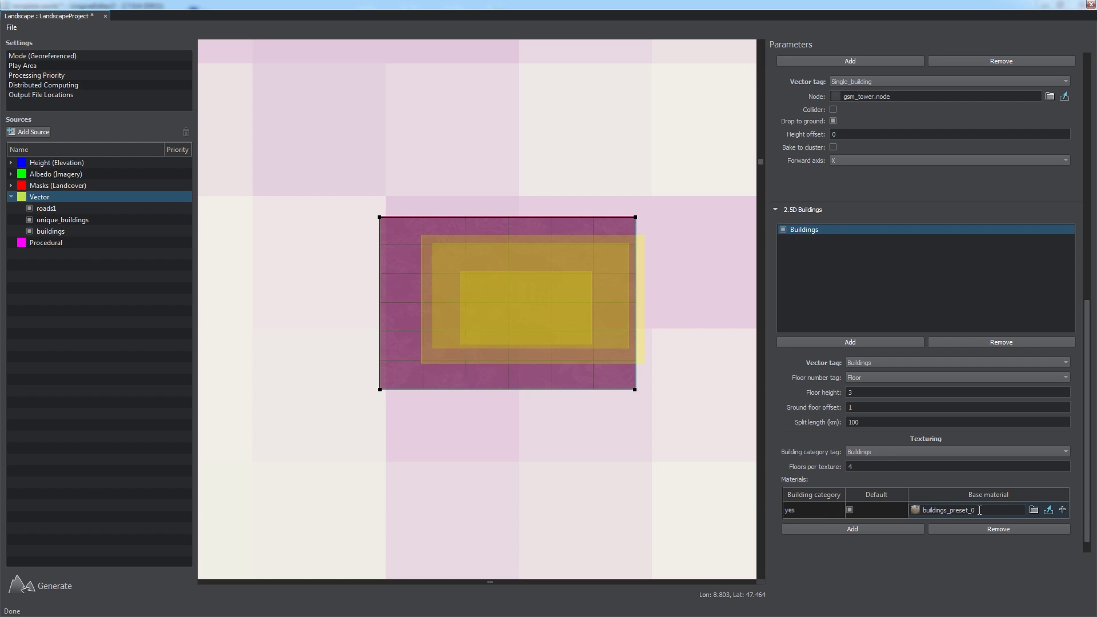
scroll(872, 514, "down", 1)
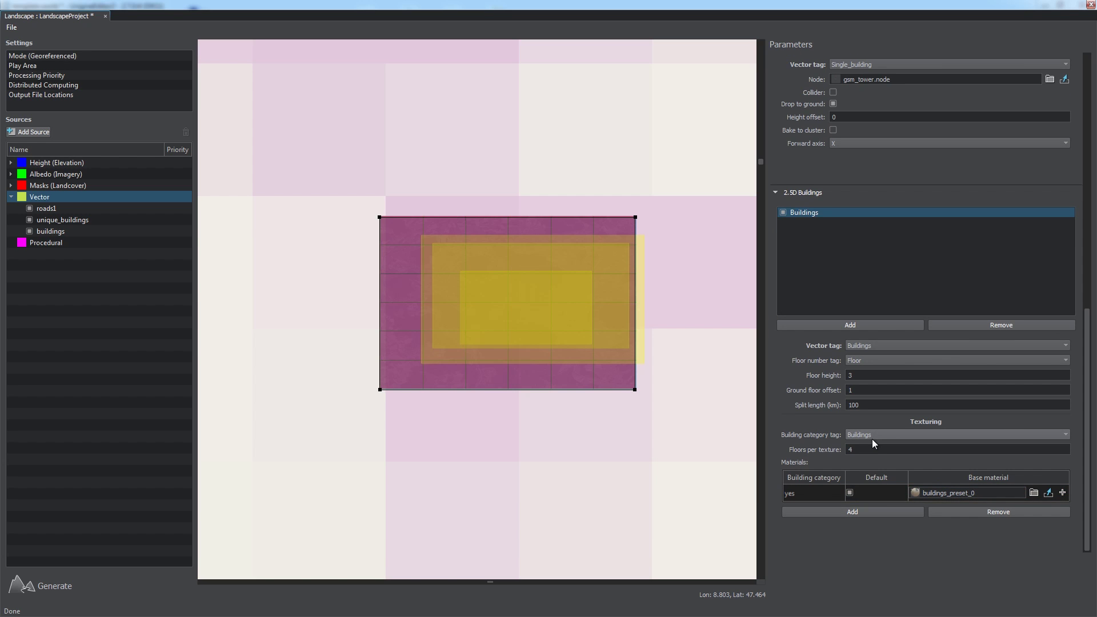
Generate the vector objects and fly the camera over the resulting 2.5D building city.
left_click(50, 594)
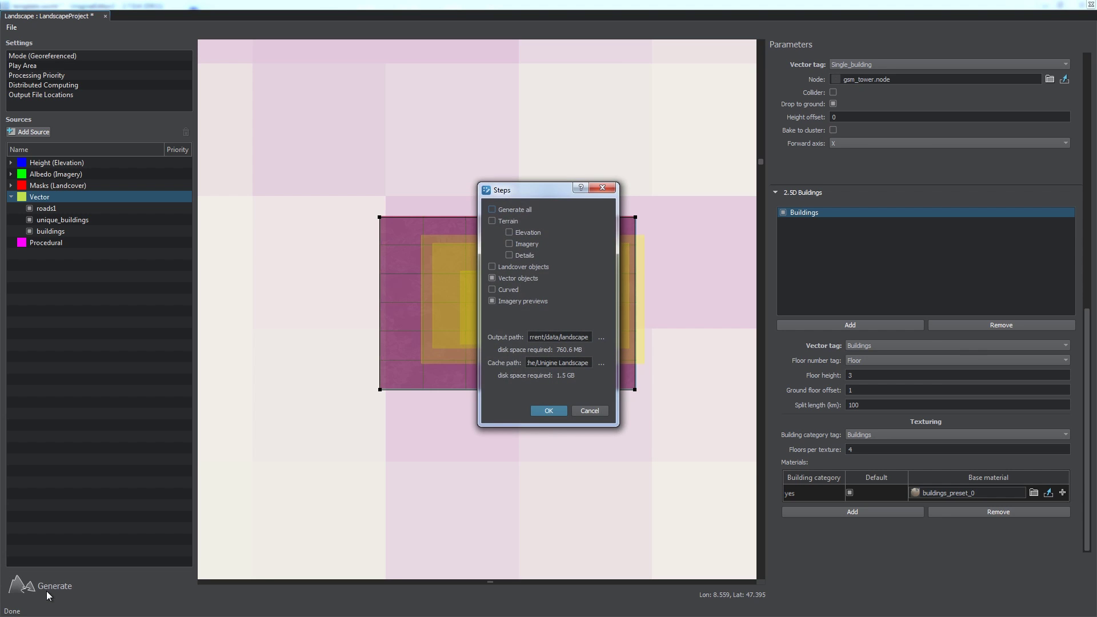
left_click(546, 407)
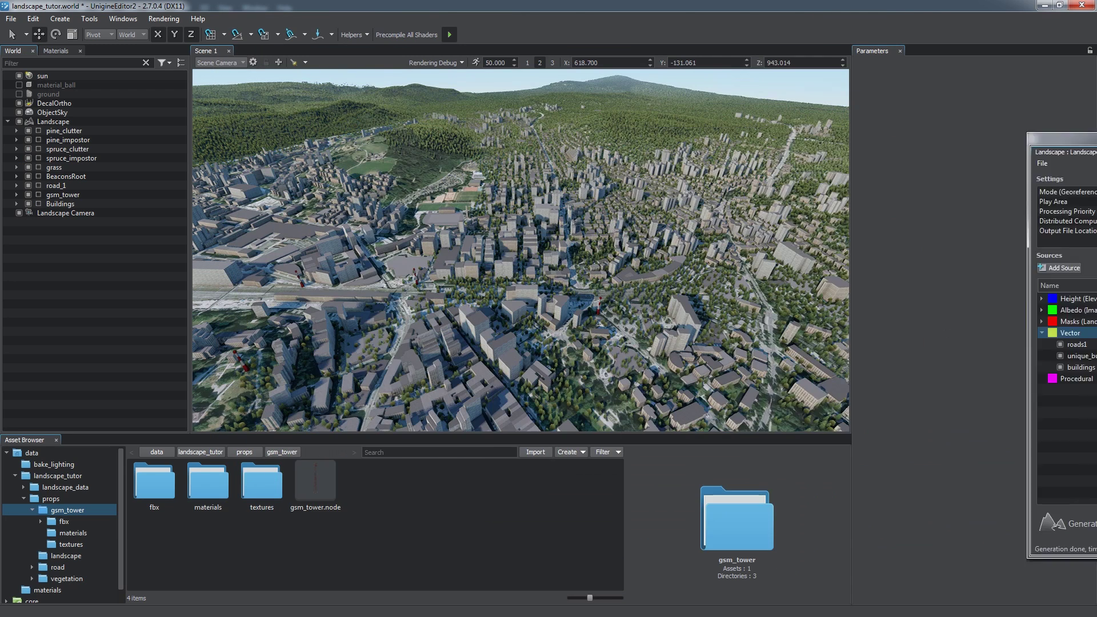
key("w")
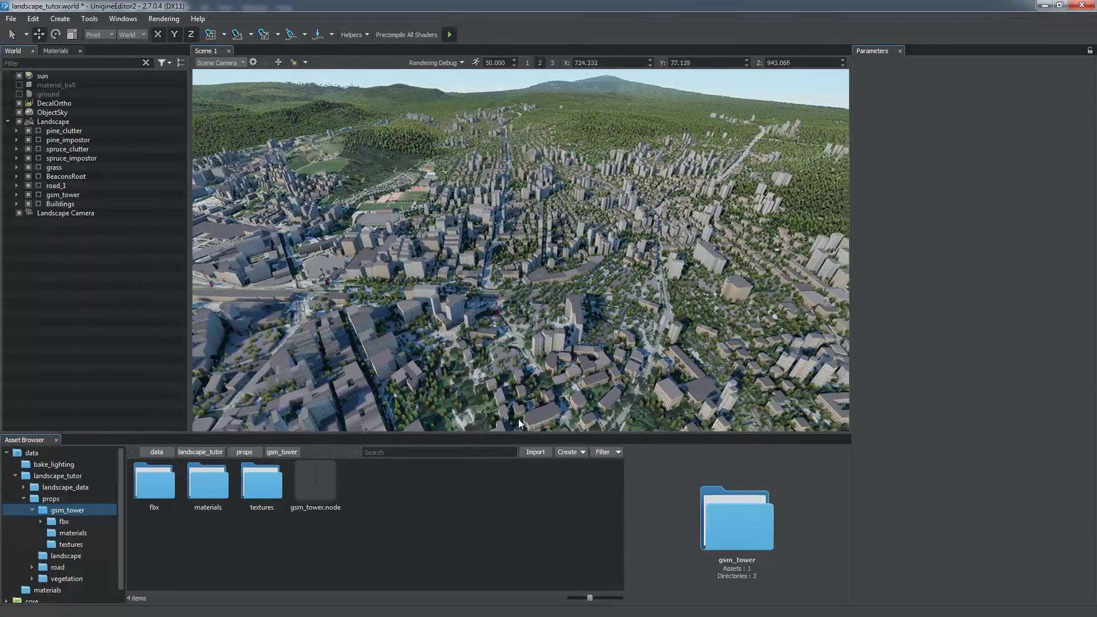
right_click_drag(519, 419, 354, 342)
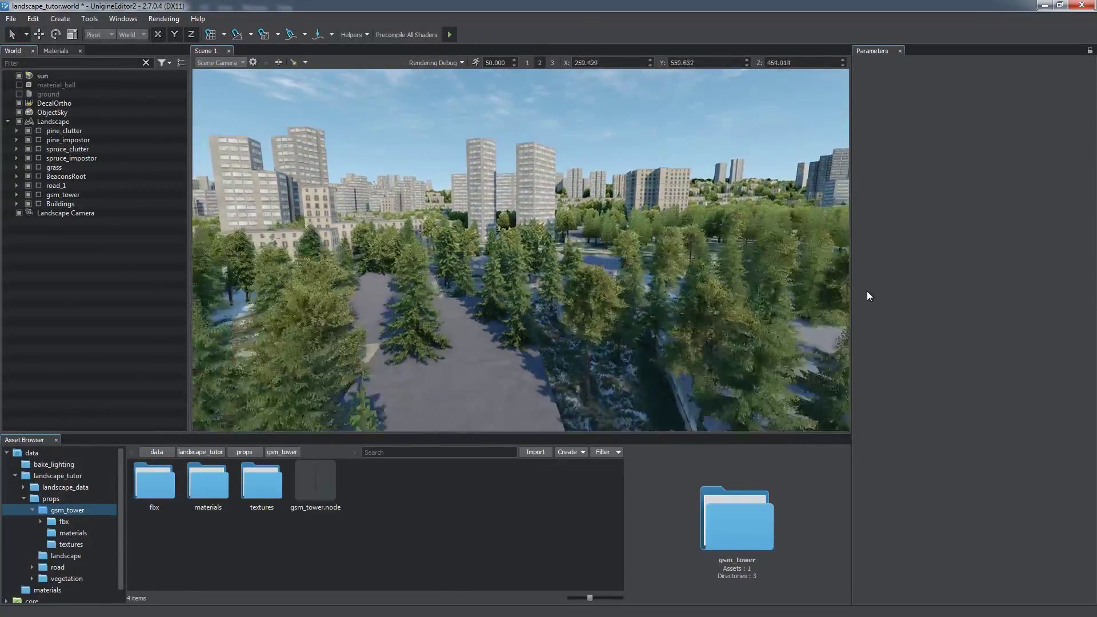
key("s")
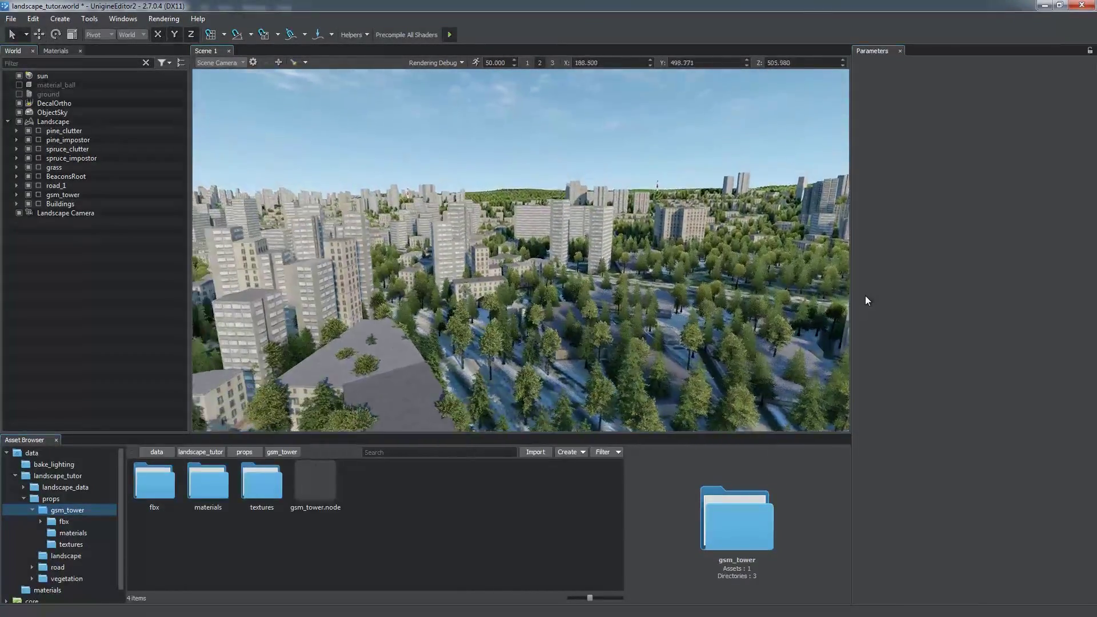
key("s")
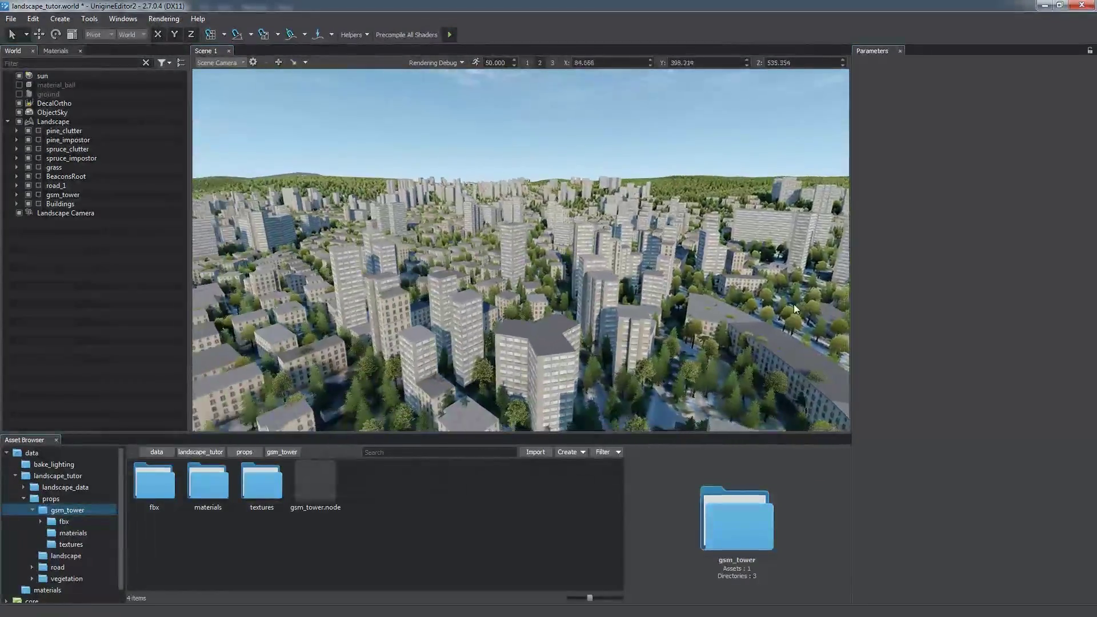
right_click_drag(728, 306, 730, 338)
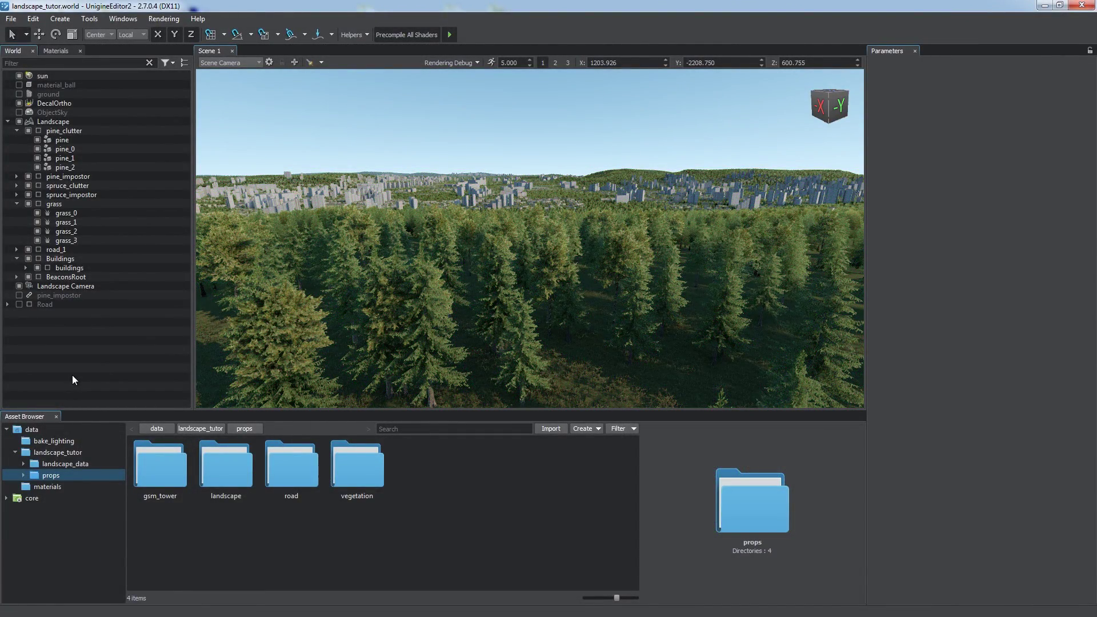
Select the grass_0 layer and adjust its Density slider, ending at 3.000.
left_click(60, 141)
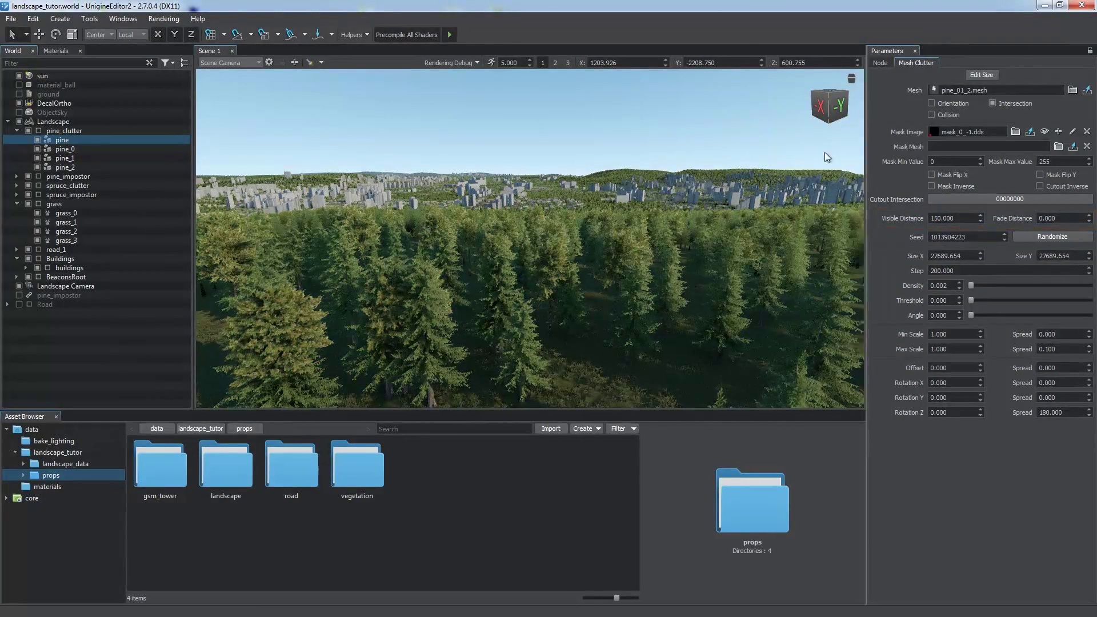
left_click(67, 213)
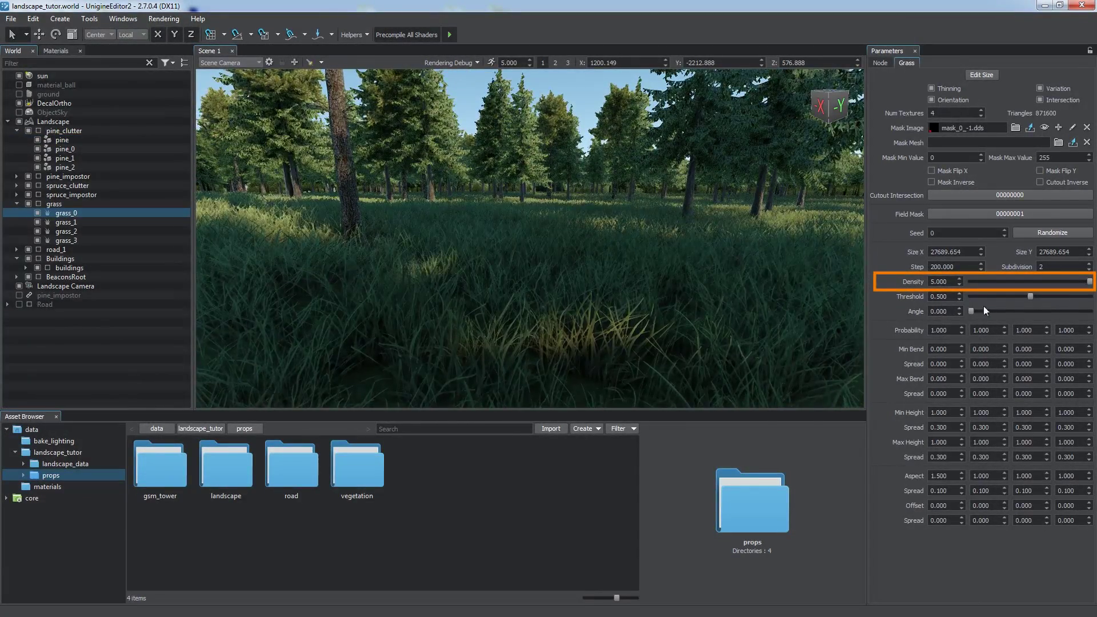
left_click_drag(1089, 282, 1070, 282)
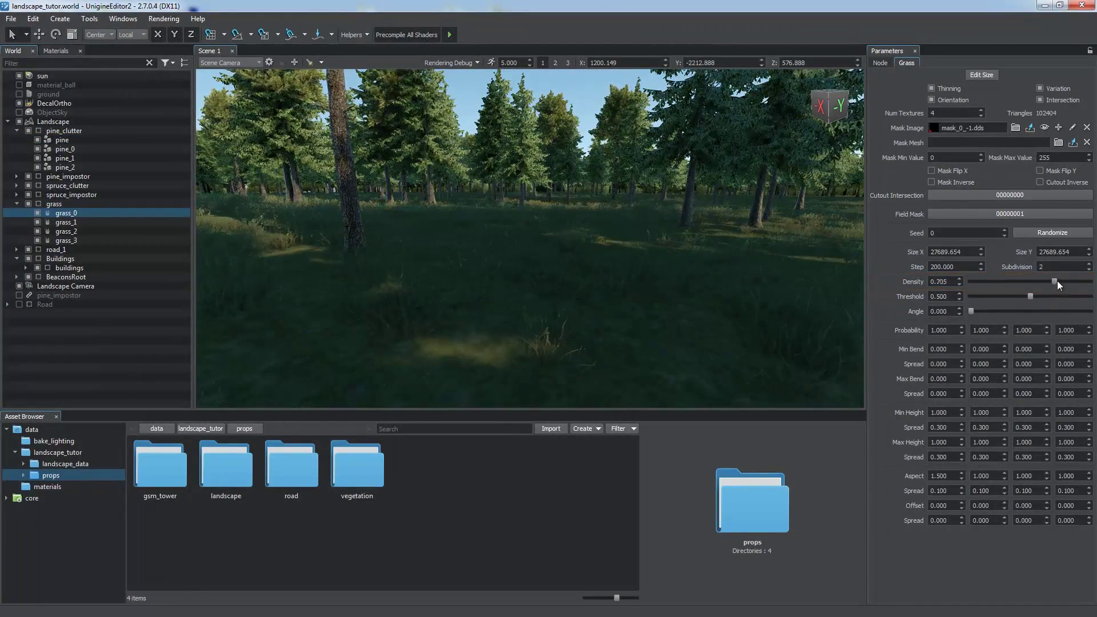
left_click(961, 280)
left_click(960, 279)
left_click(960, 279)
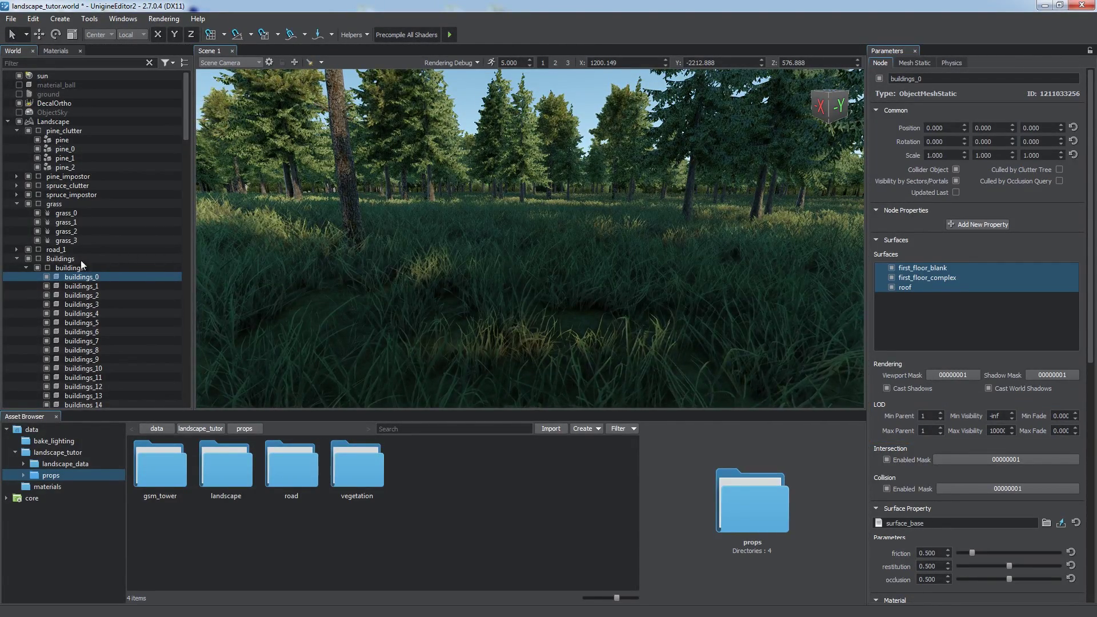
Collapse Buildings and hide pine_clutter, spruce_clutter, pine_impostor and the grass layers.
left_click(17, 258)
left_click(28, 130)
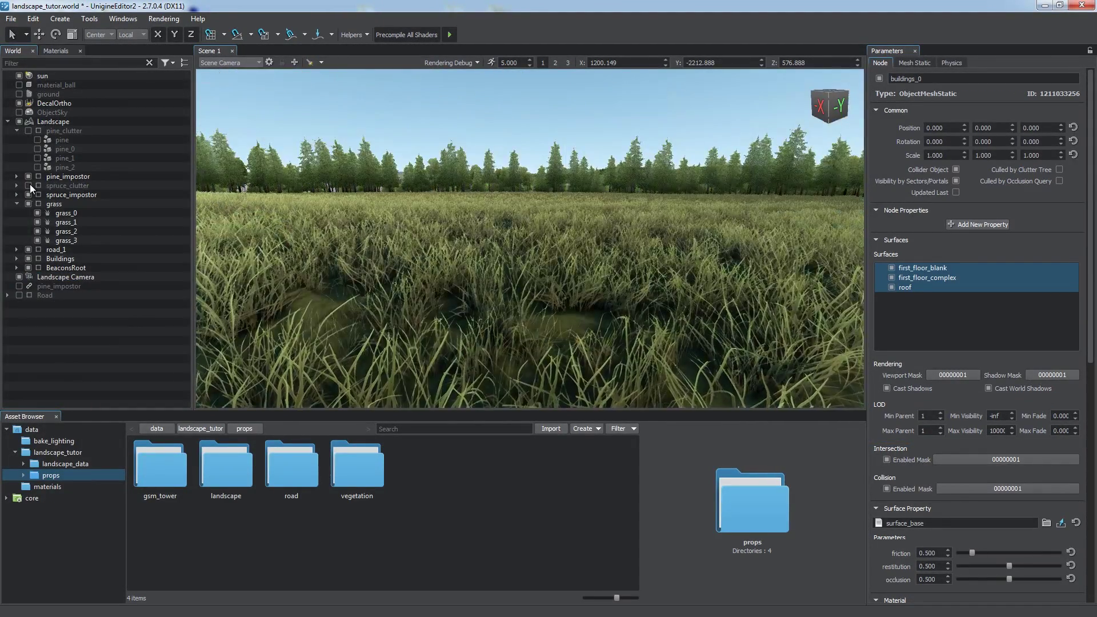
left_click(28, 185)
left_click(19, 286)
left_click(536, 230)
key("w")
right_click_drag(536, 230, 808, 197)
left_click(19, 286)
left_click(28, 203)
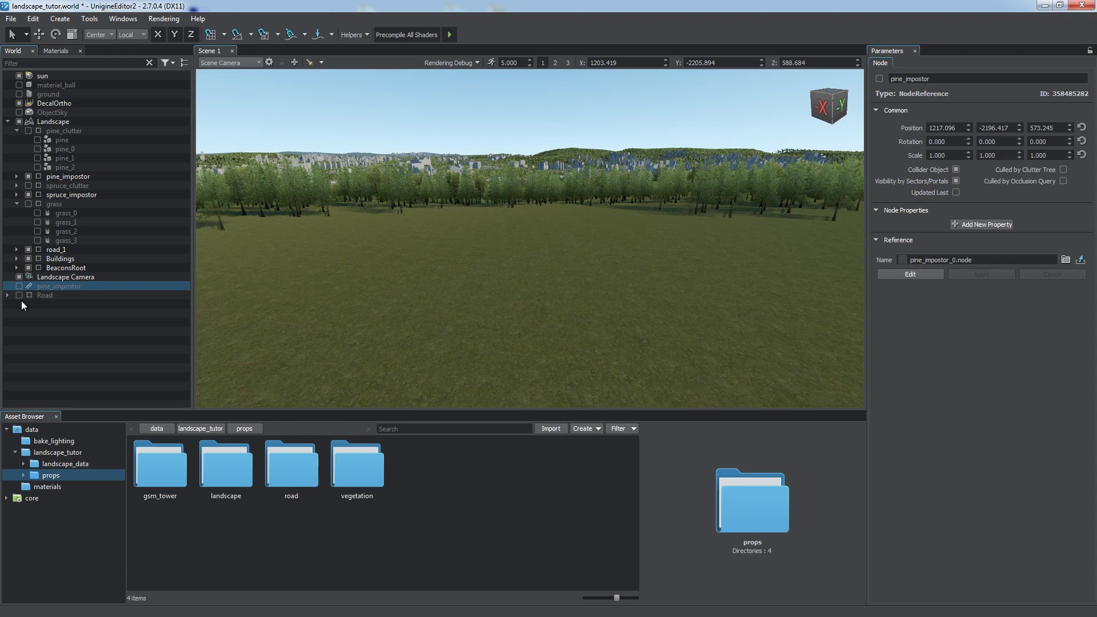
Show and expand the Road group, select road and DecalOrtho_1, and undo the strip's raise.
left_click(28, 295)
left_click(8, 294)
key("w")
right_click_drag(459, 229, 449, 225)
left_click(56, 307)
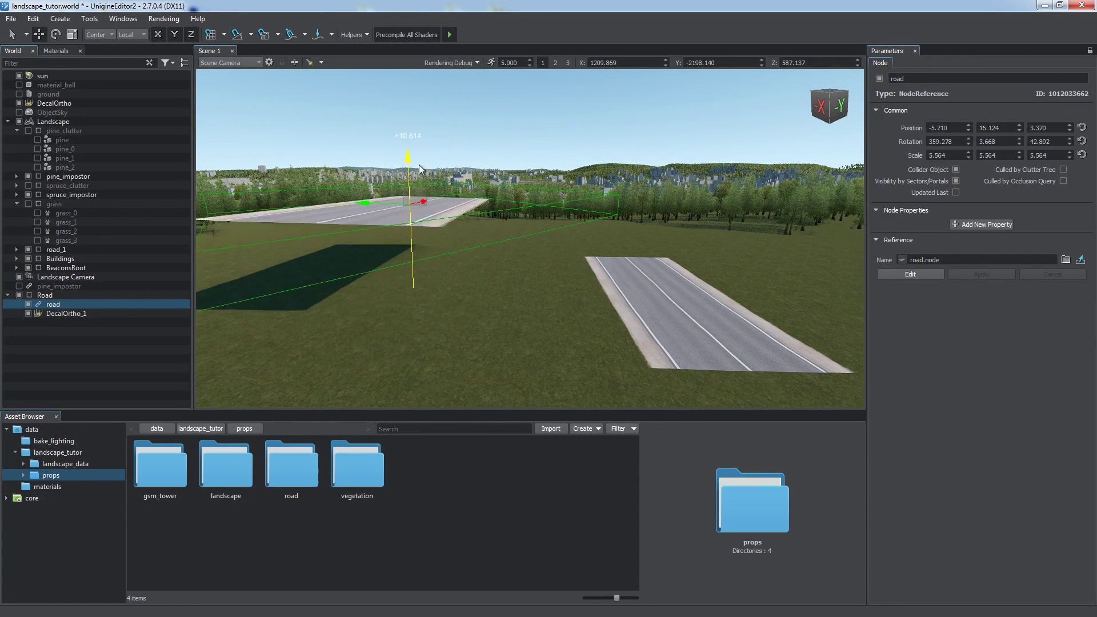
left_click(151, 313)
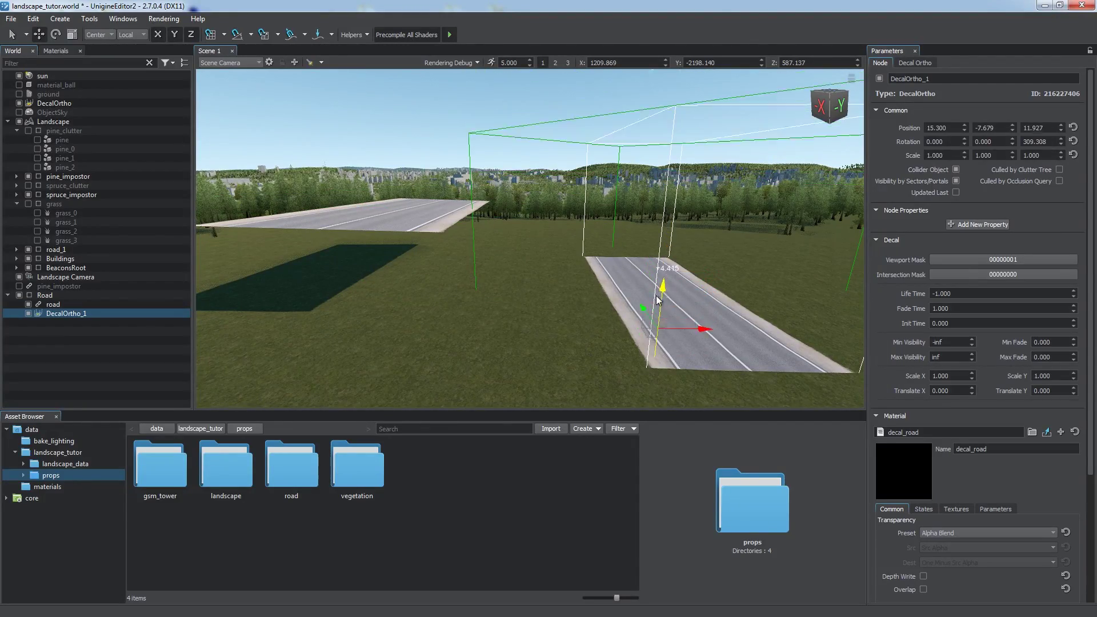
key("ctrl+z")
key("ctrl+z")
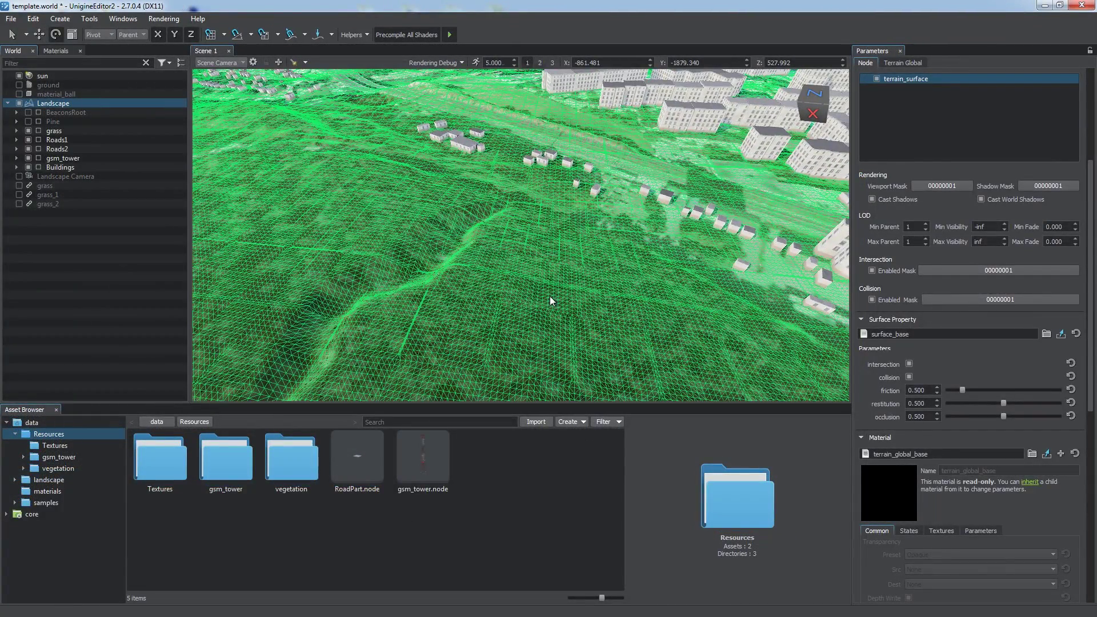
Fly over the wireframe terrain at speed 50 and inspect the height LODs in Global settings.
key("2")
right_click_drag(549, 296, 307, 212)
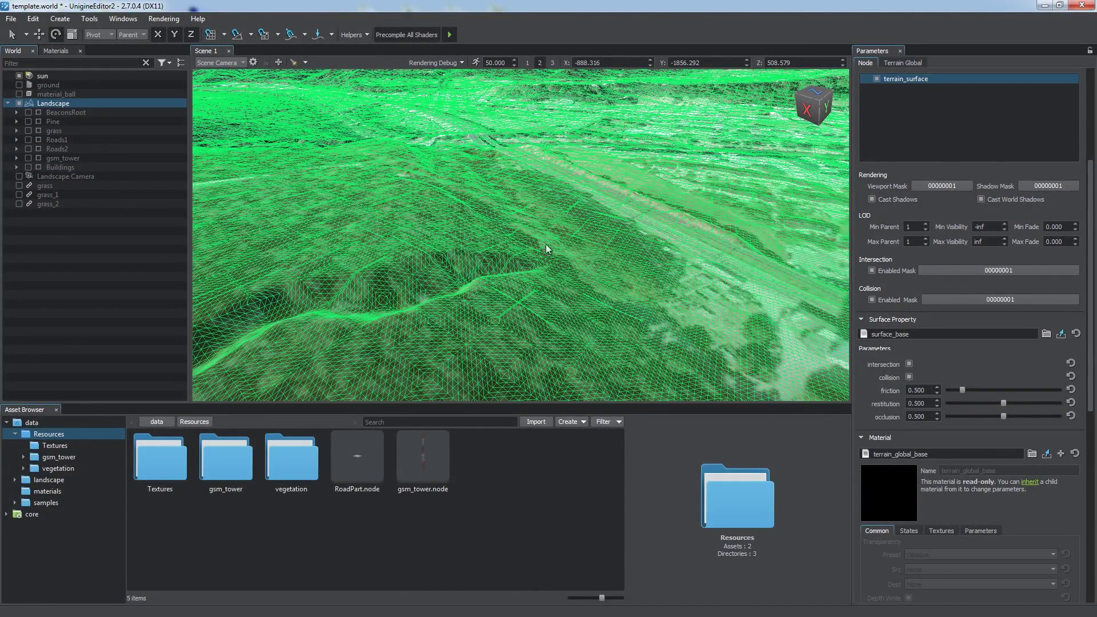
left_click(900, 63)
scroll(1087, 443, "down", 5)
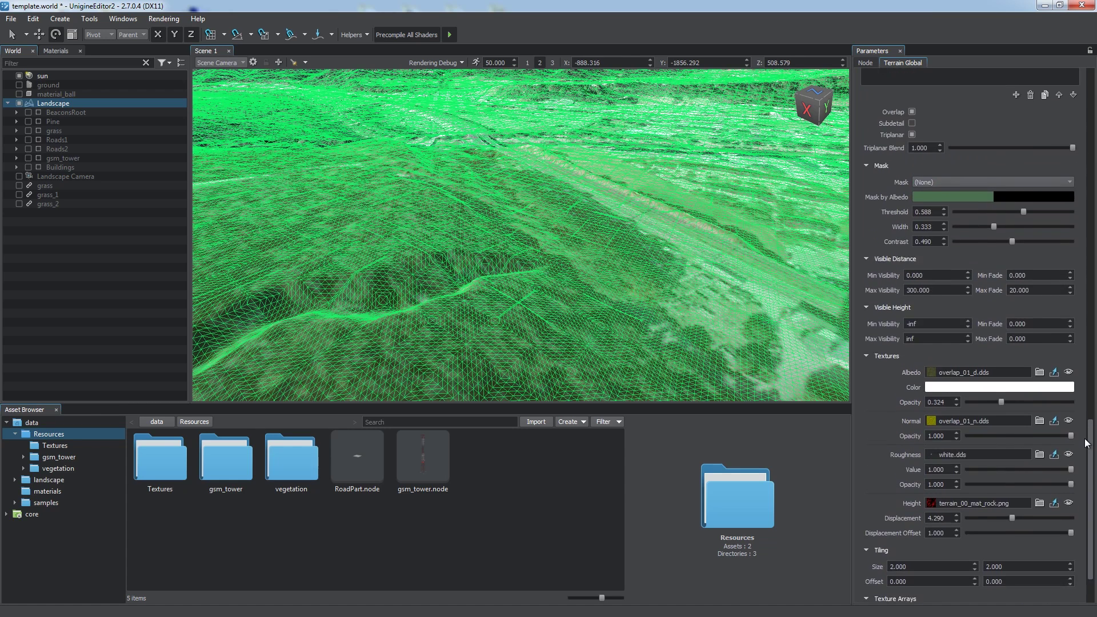
scroll(1059, 250, "up", 10)
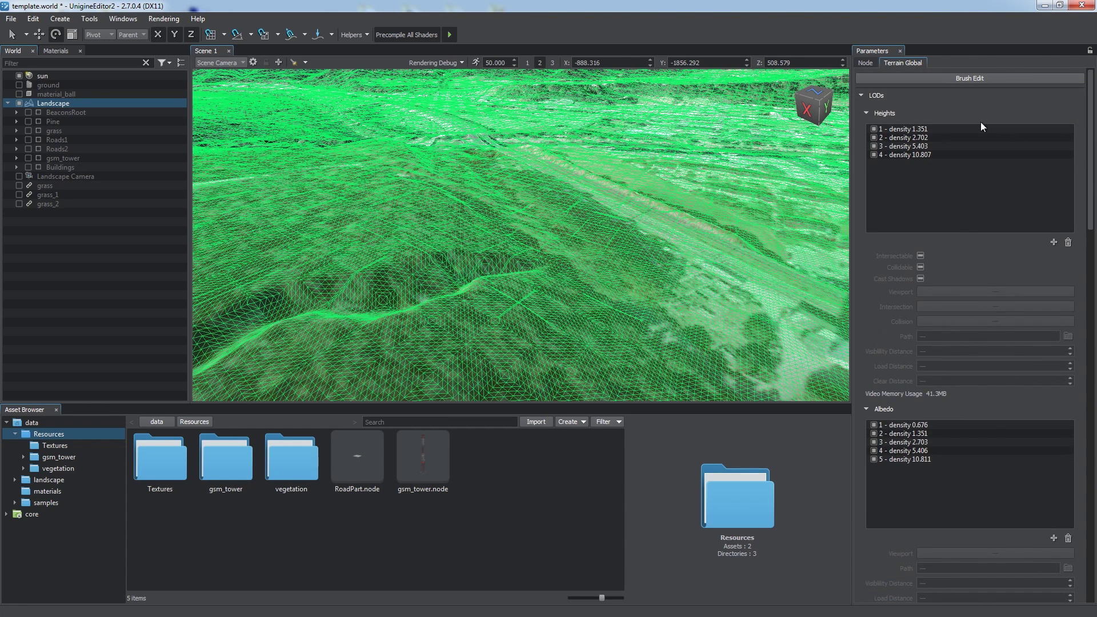
left_click(916, 129)
left_click(911, 138)
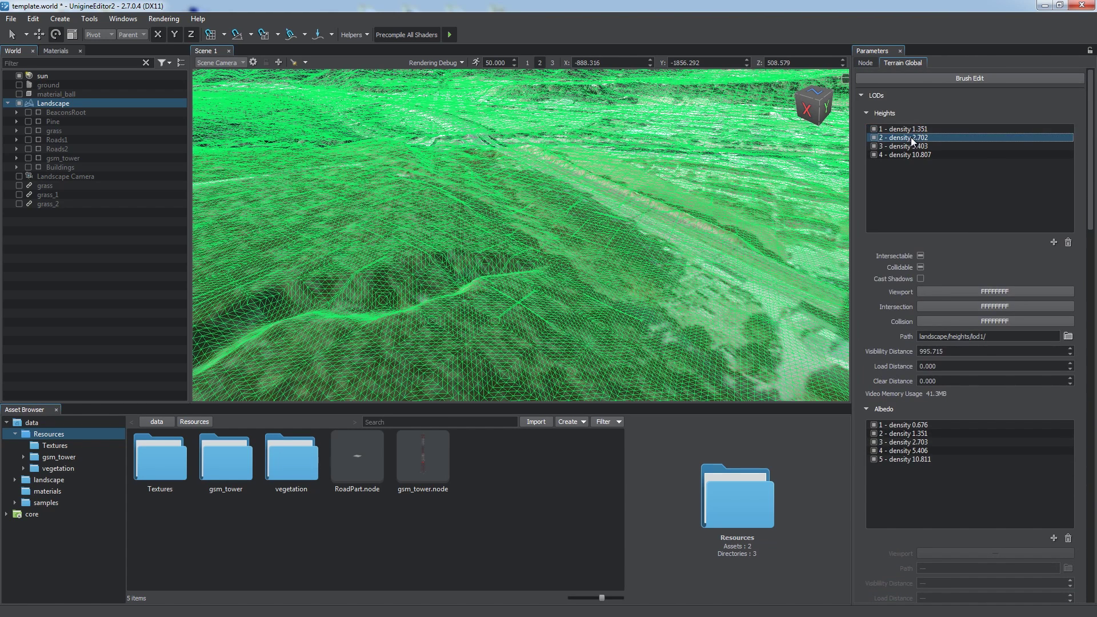
scroll(634, 246, "down", 5)
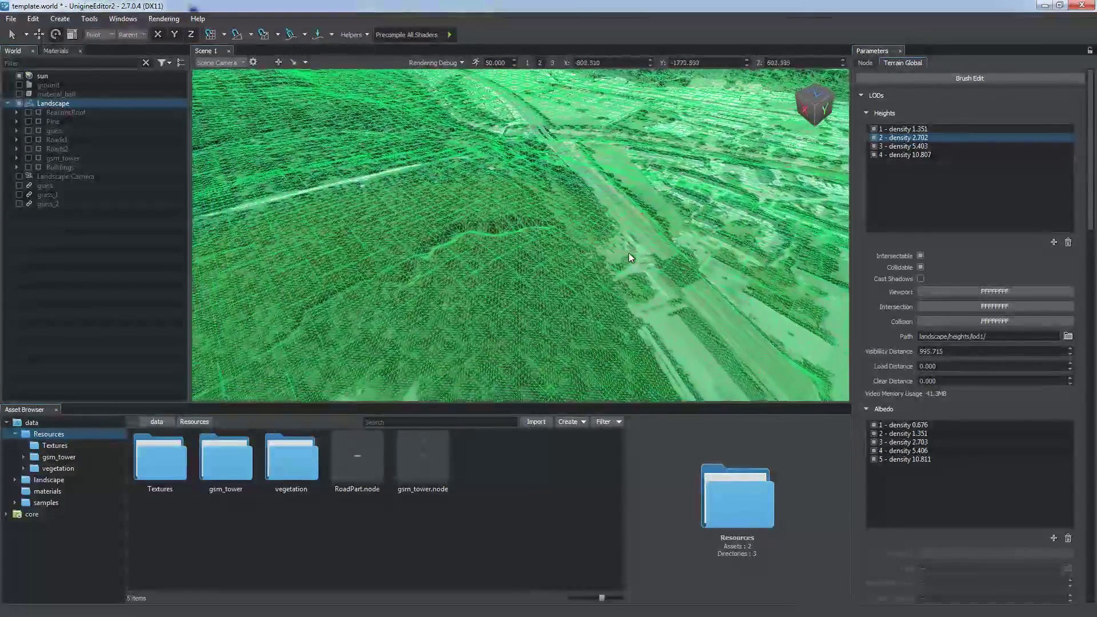
scroll(629, 257, "down", 3)
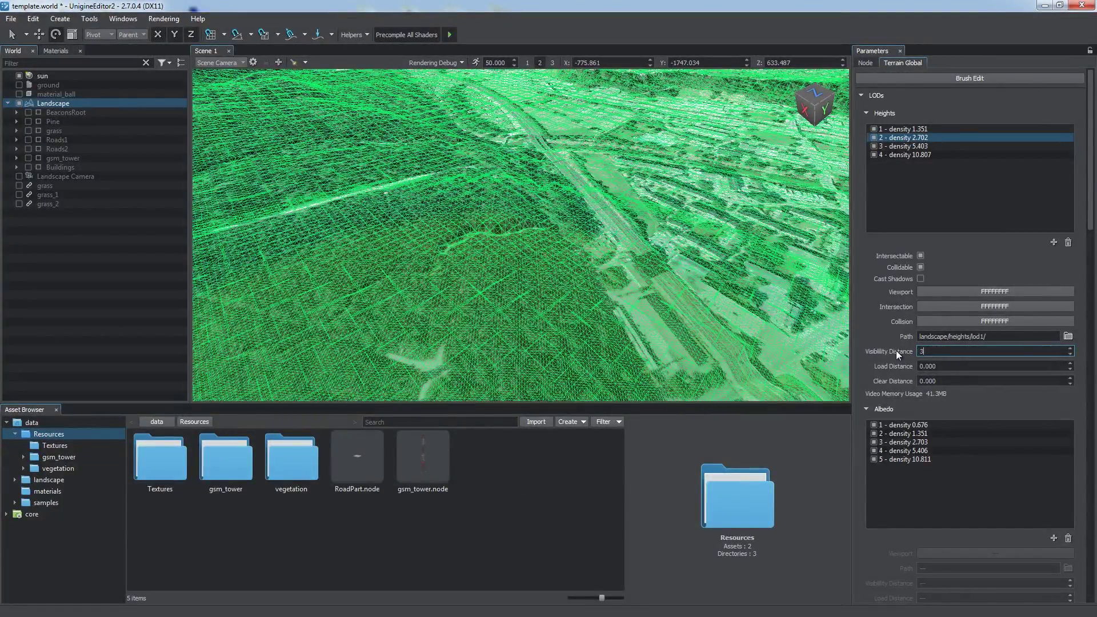
Set the visibility distance of height LOD '1 - density 1.351' to 50.
left_click(907, 129)
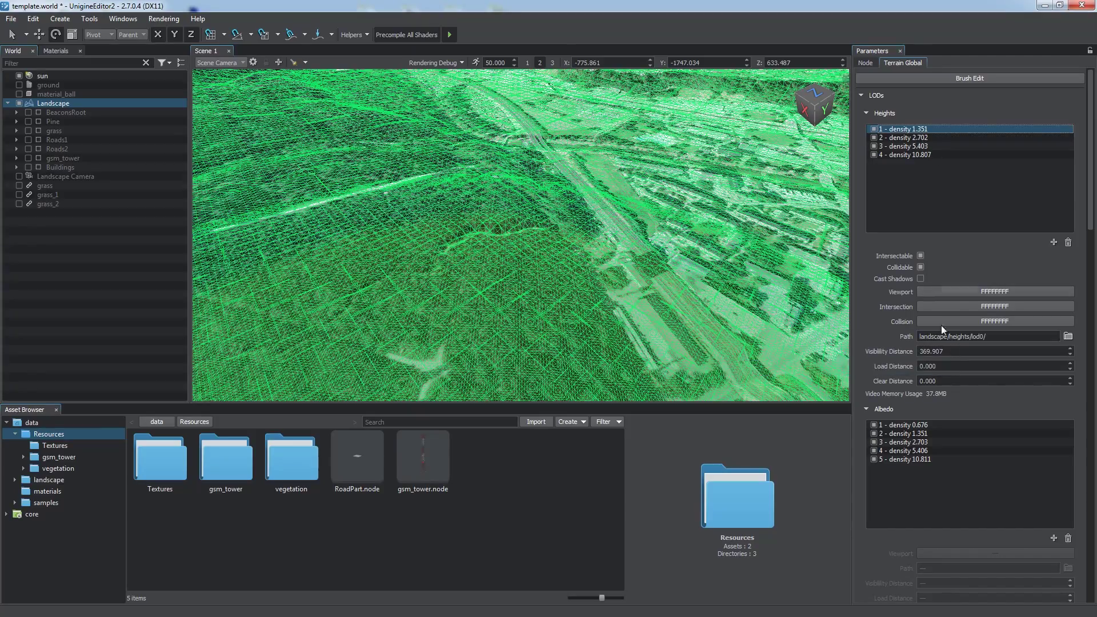
left_click_drag(952, 351, 857, 366)
type("50")
key("Return")
scroll(615, 297, "up", 3)
scroll(585, 269, "up", 3)
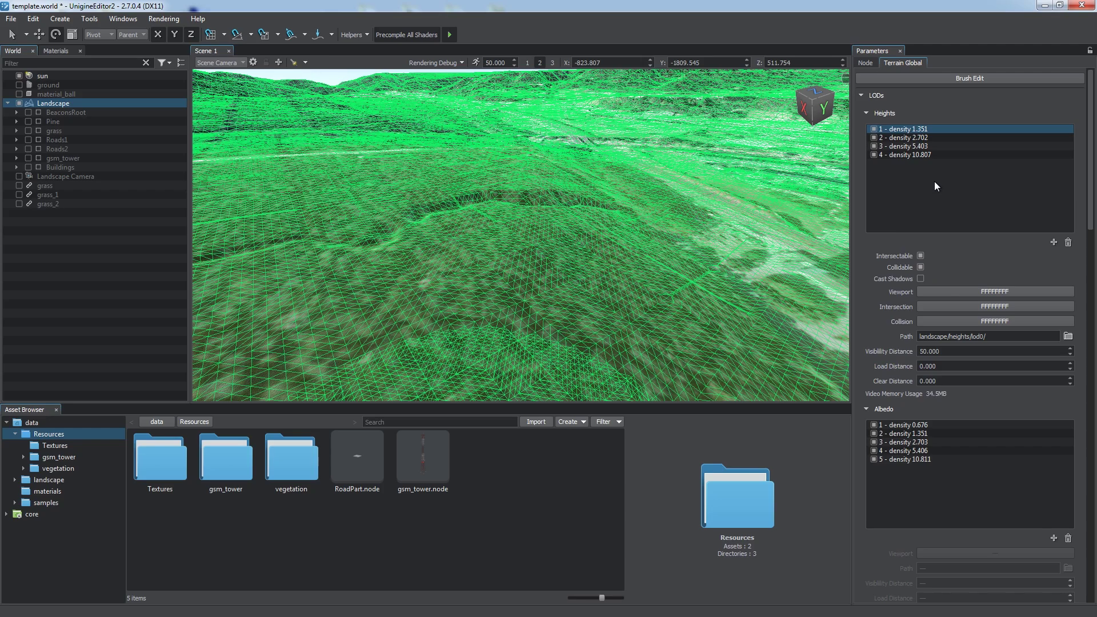
Inherit the terrain material as terrain_global_base_0 and display its States options.
left_click(875, 63)
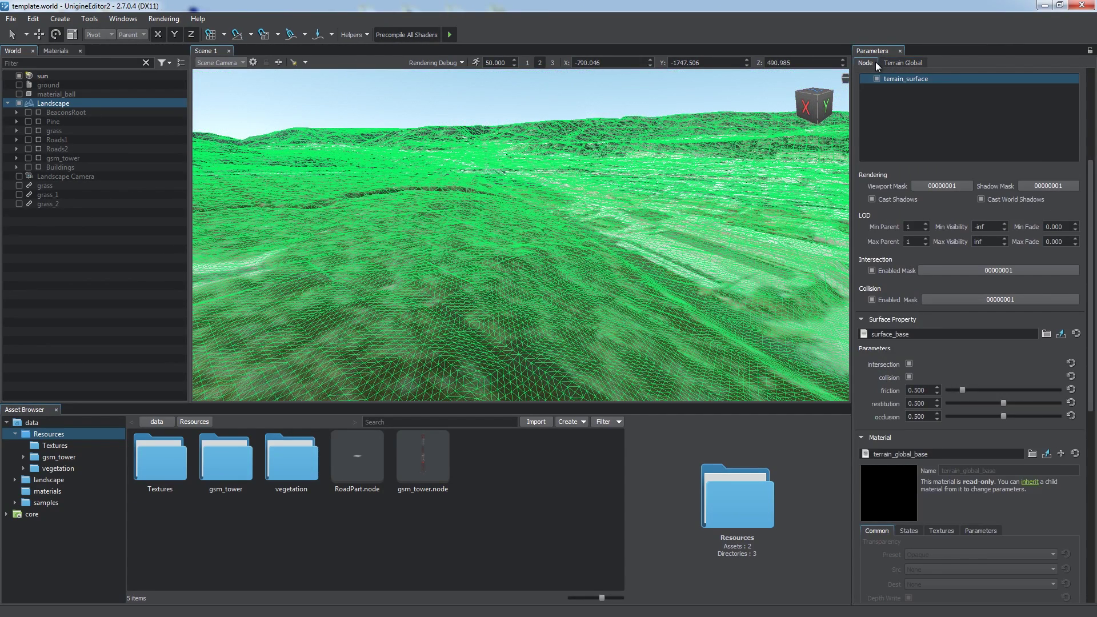
scroll(1085, 302, "down", 4)
scroll(1085, 301, "down", 3)
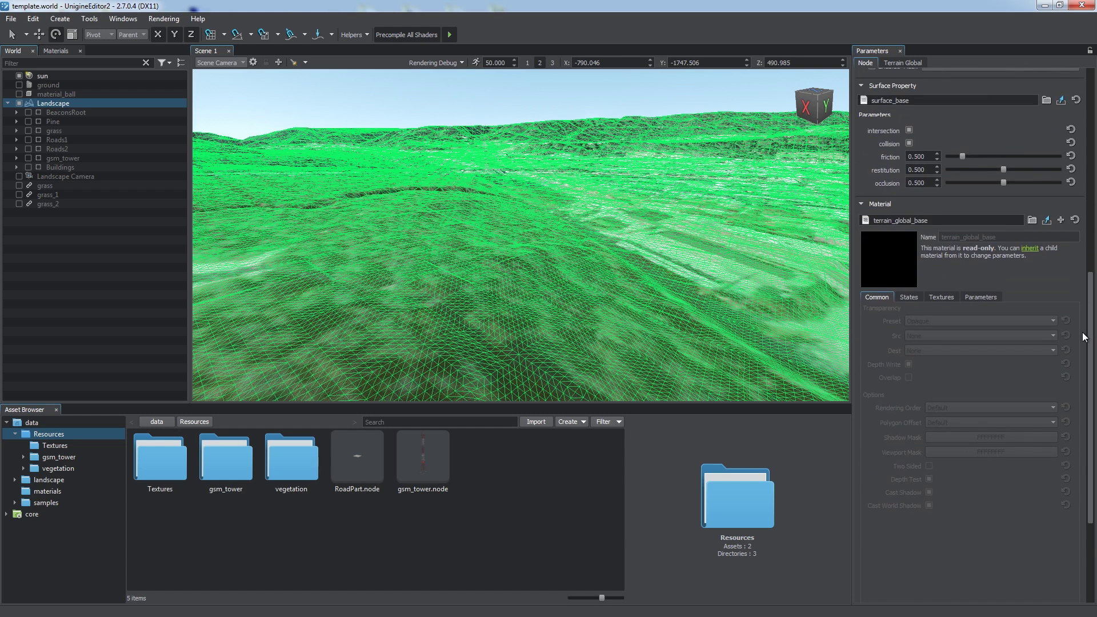
left_click(1030, 248)
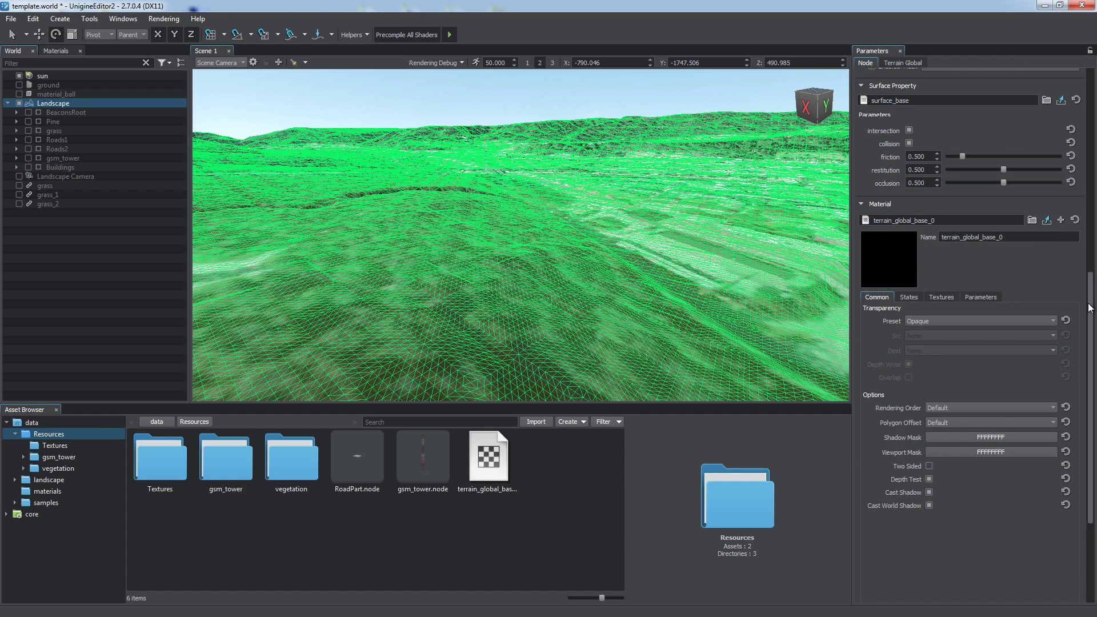
scroll(1081, 295, "down", 2)
left_click(903, 240)
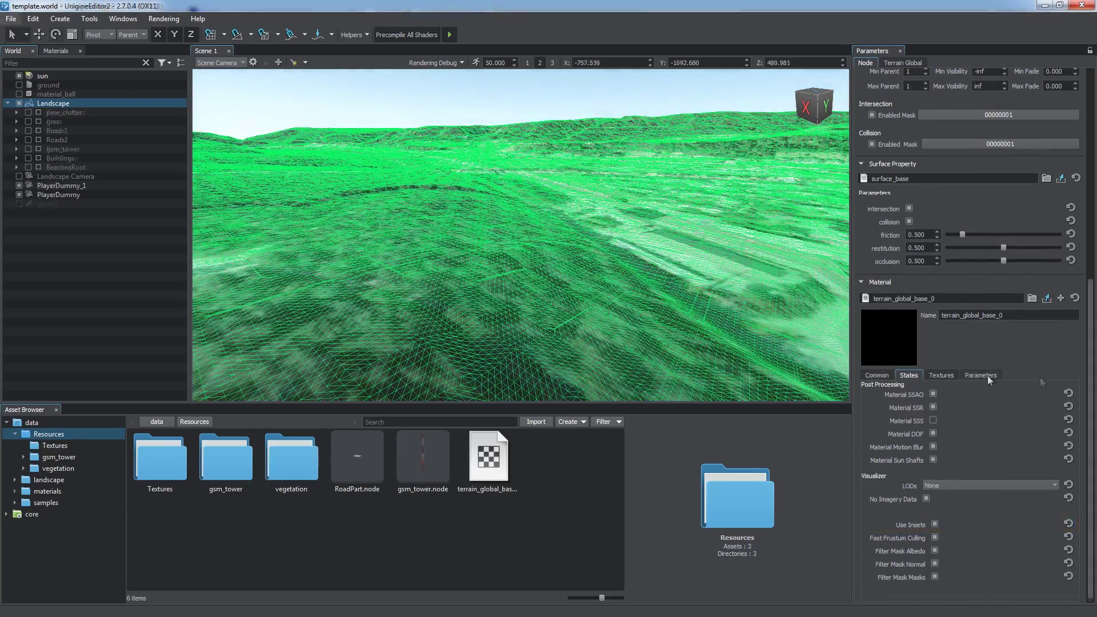
Show the material's parameters and set Back Face Culling to 0.500.
left_click(984, 376)
scroll(1084, 518, "down", 1)
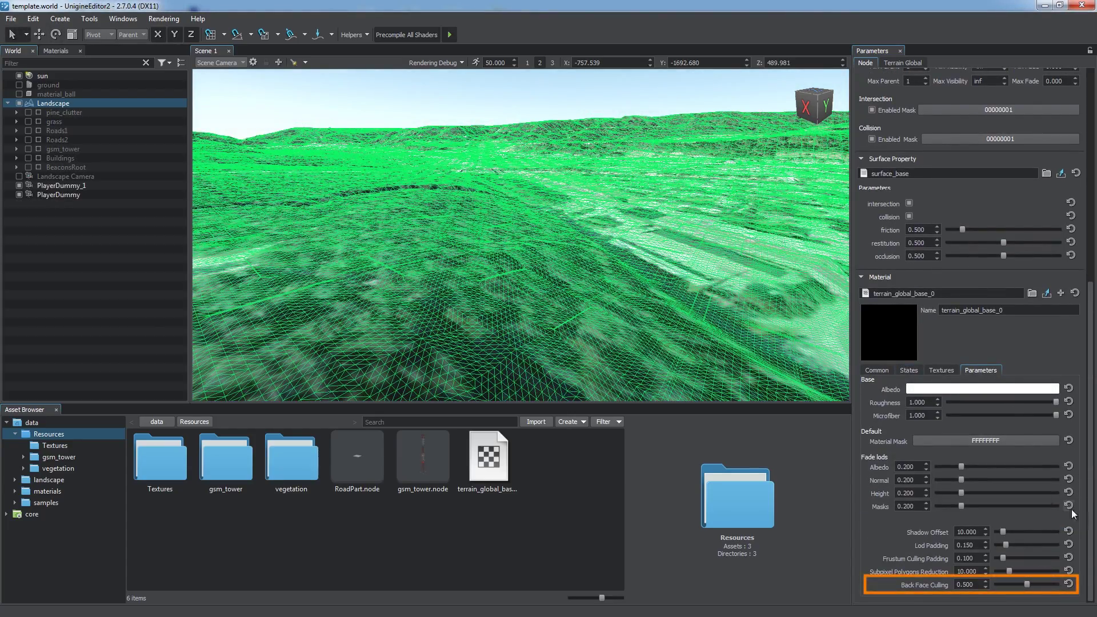
right_click_drag(738, 367, 649, 145)
key("w")
mouse_move(1027, 580)
left_mouse_down()
mouse_move(1013, 579)
mouse_move(1054, 574)
mouse_move(1021, 575)
mouse_move(1027, 583)
left_mouse_up()
right_click_drag(649, 151, 645, 274)
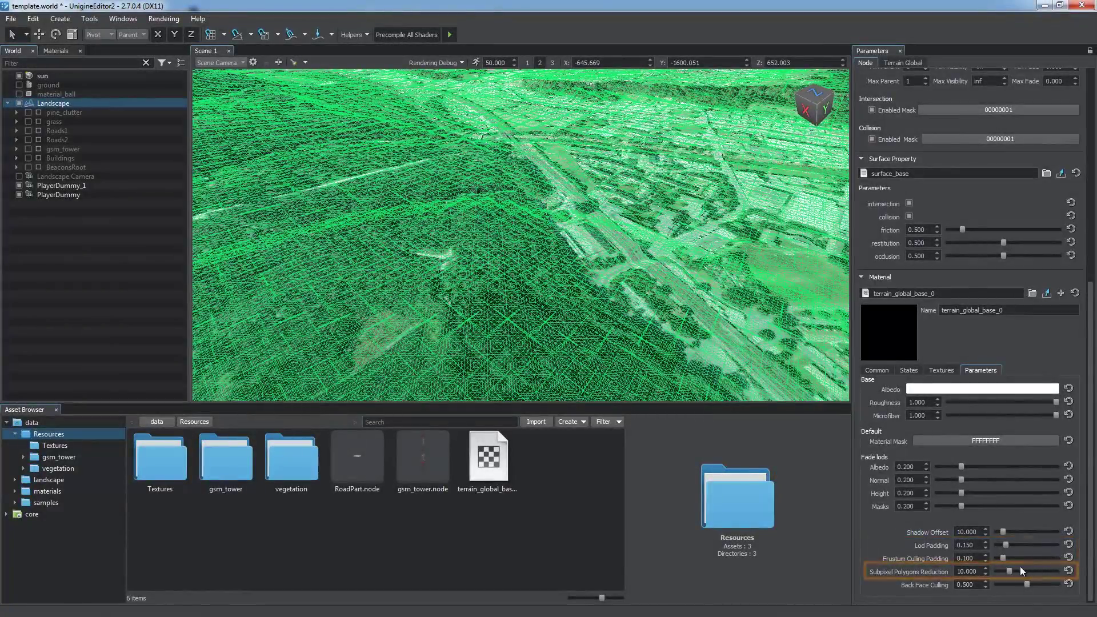
Preview Subpixel Polygons Reduction at 32.850 and 42.850, then return it to 10.000.
left_click_drag(1009, 571, 1047, 572)
right_click_drag(668, 313, 672, 291)
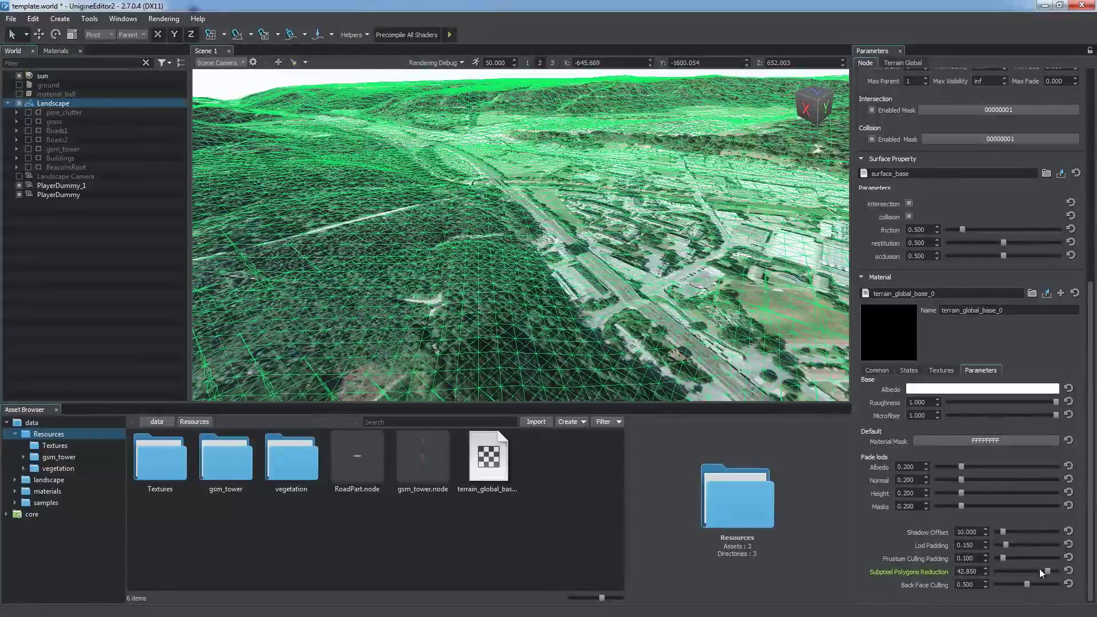
left_click_drag(1040, 571, 1016, 571)
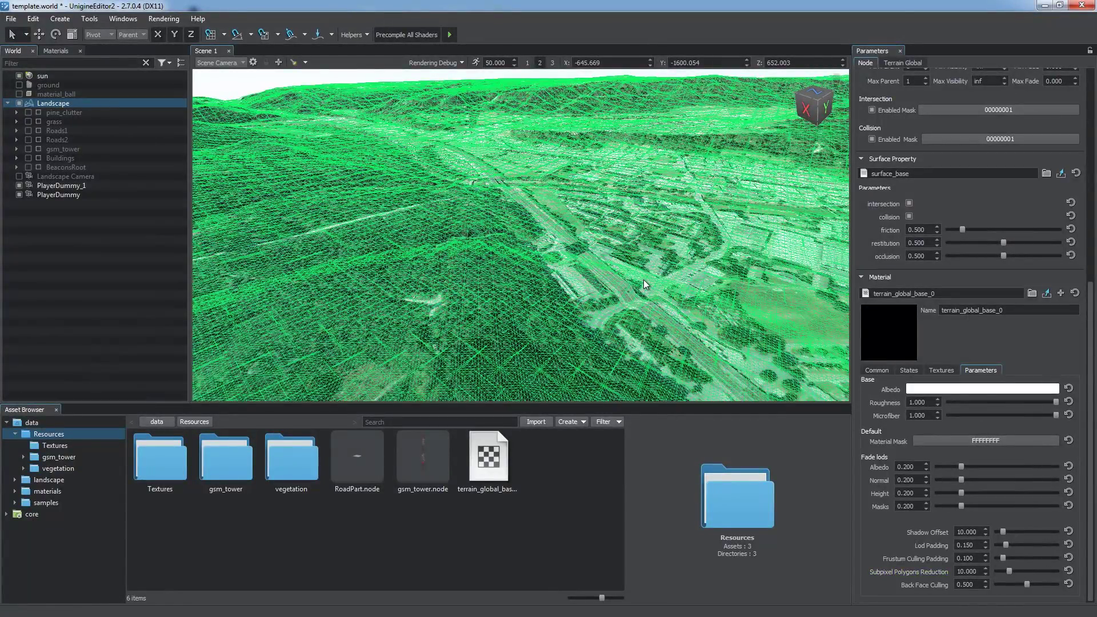